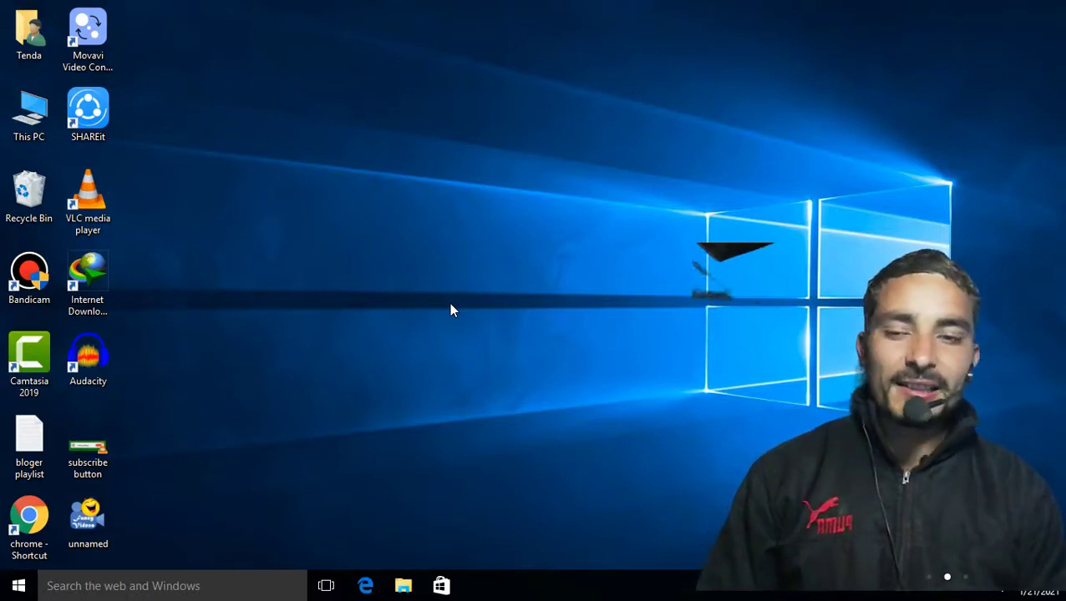
Open the bloger playlist text file, review its list of Blogger topics, and close it
double_click(29, 438)
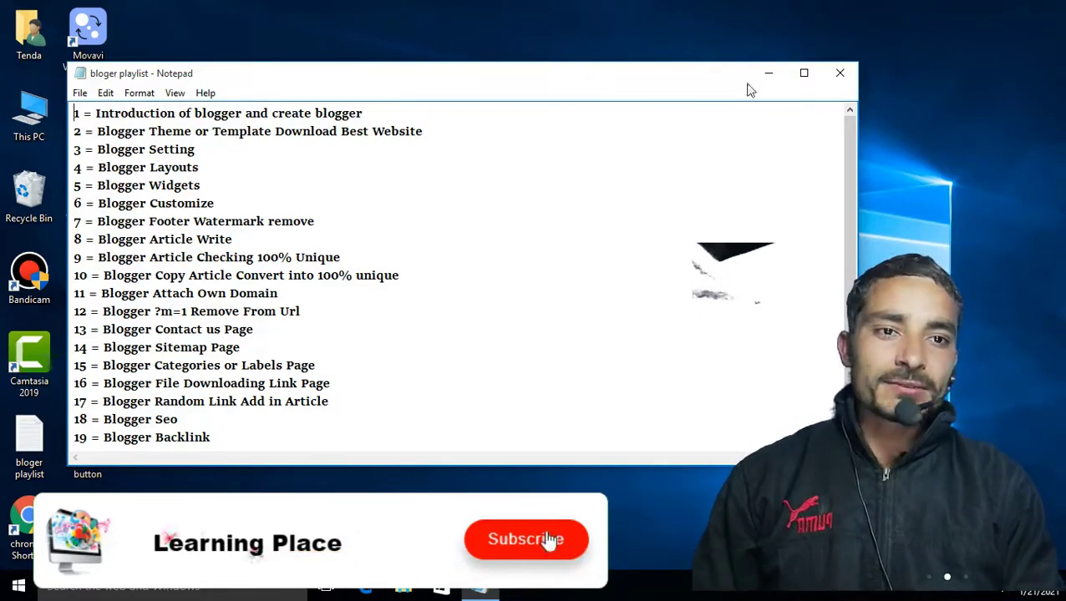
click(839, 73)
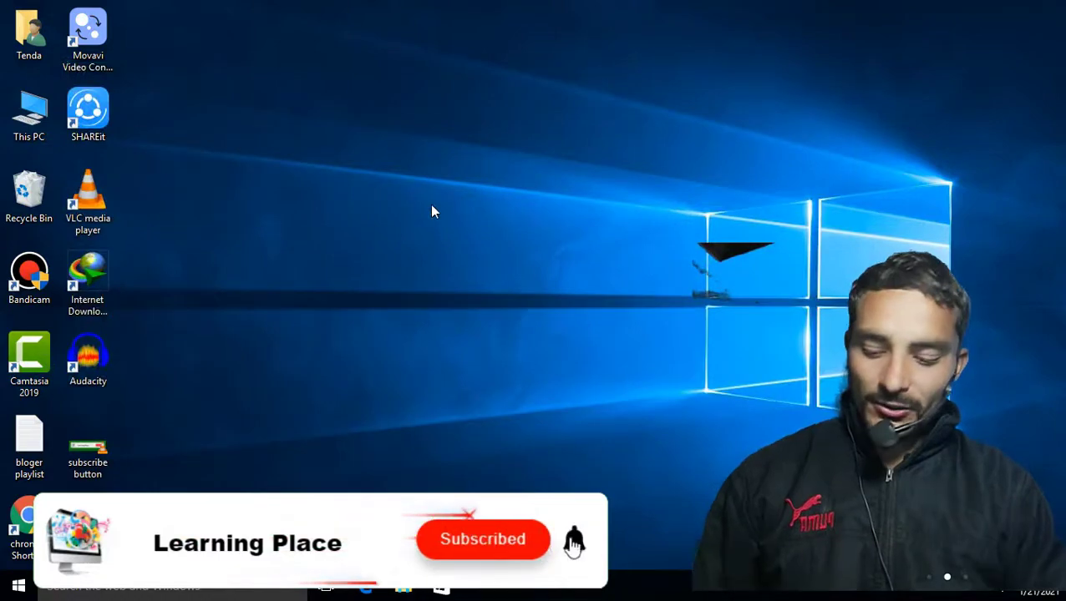
Launch Chrome and go to blogger.com
key(super)
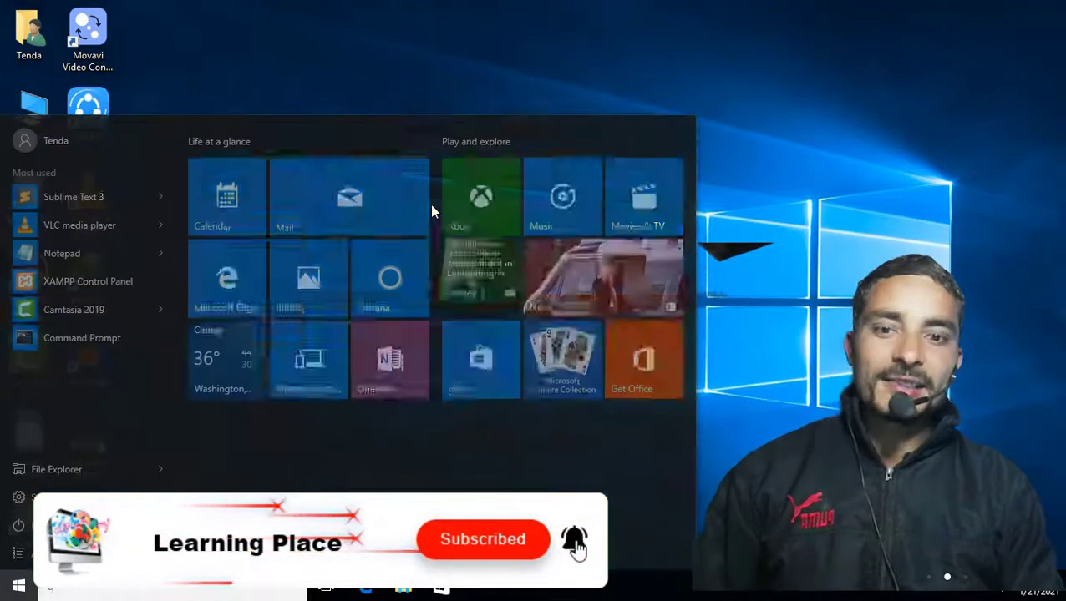
text(chrome)
key(Return)
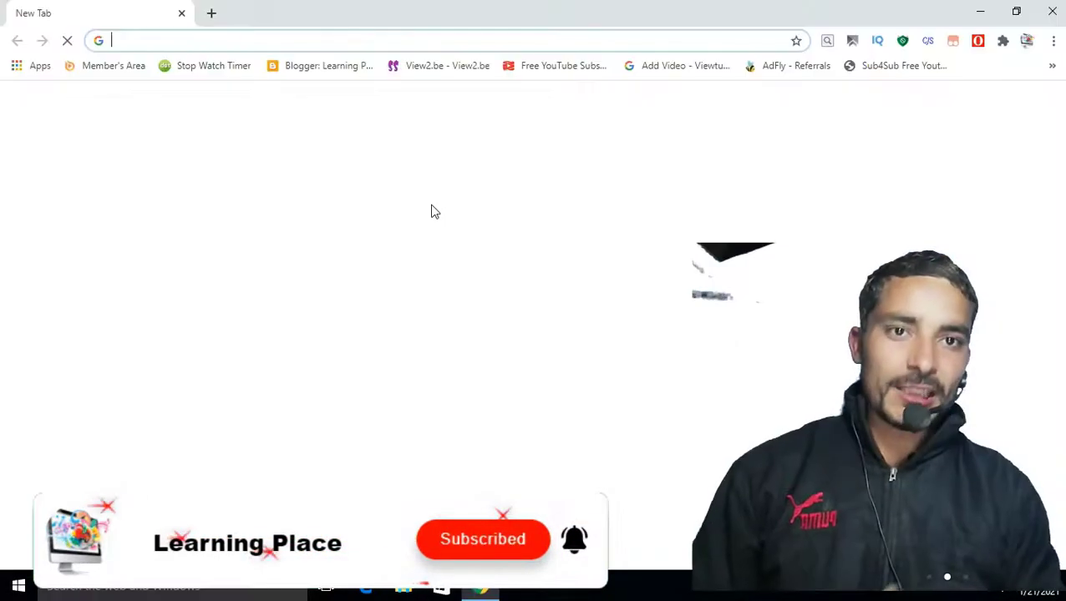
text(blogger.com)
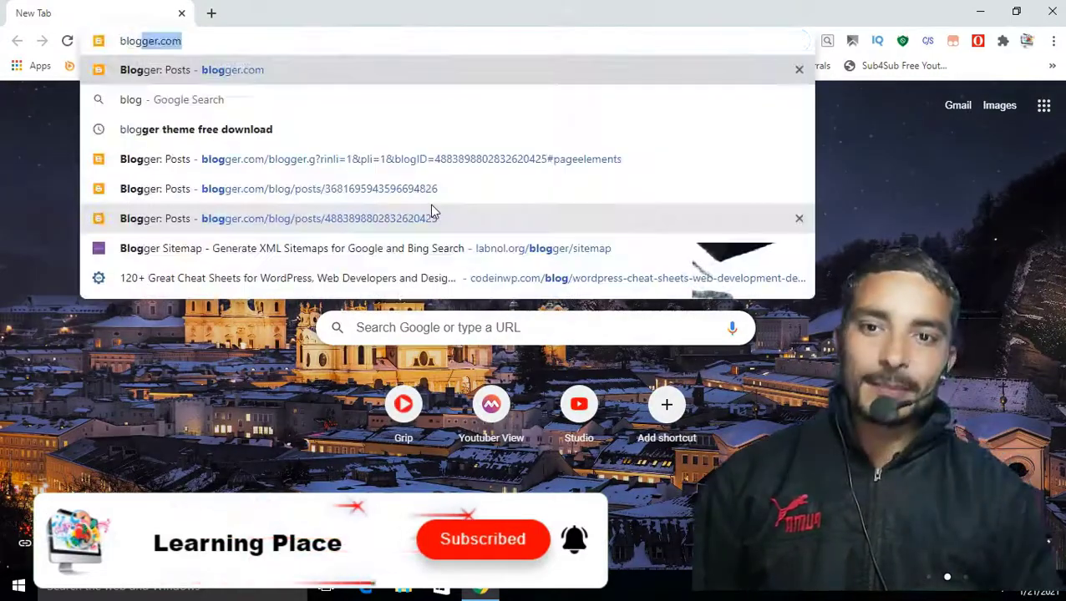
key(Return)
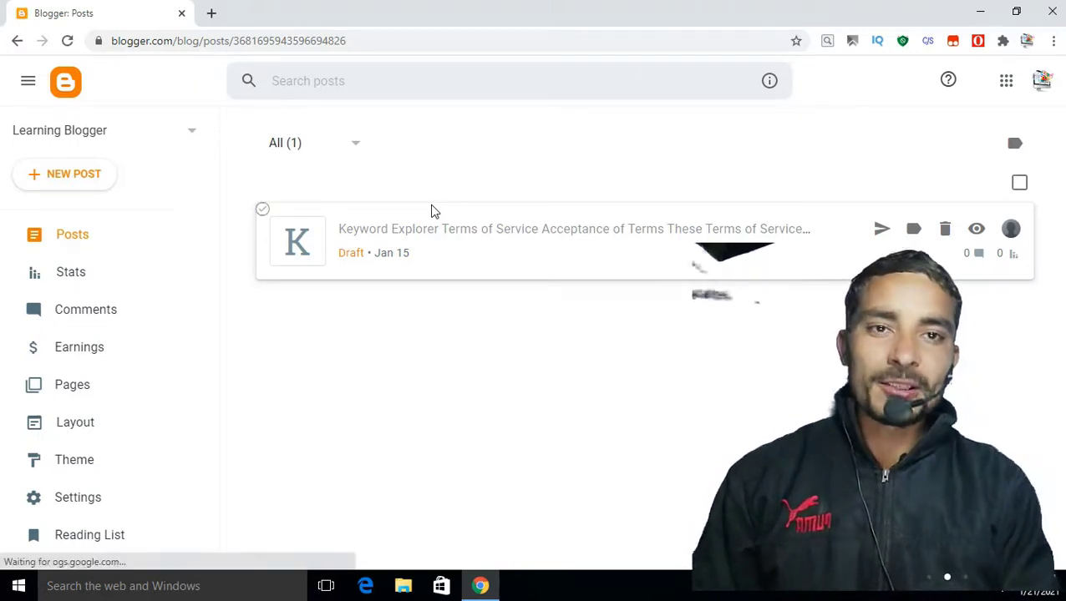
View the live Learning Blogger blog and examine its header menus, sidebar widgets, post sections and footer
scroll(135, 412, down, 2)
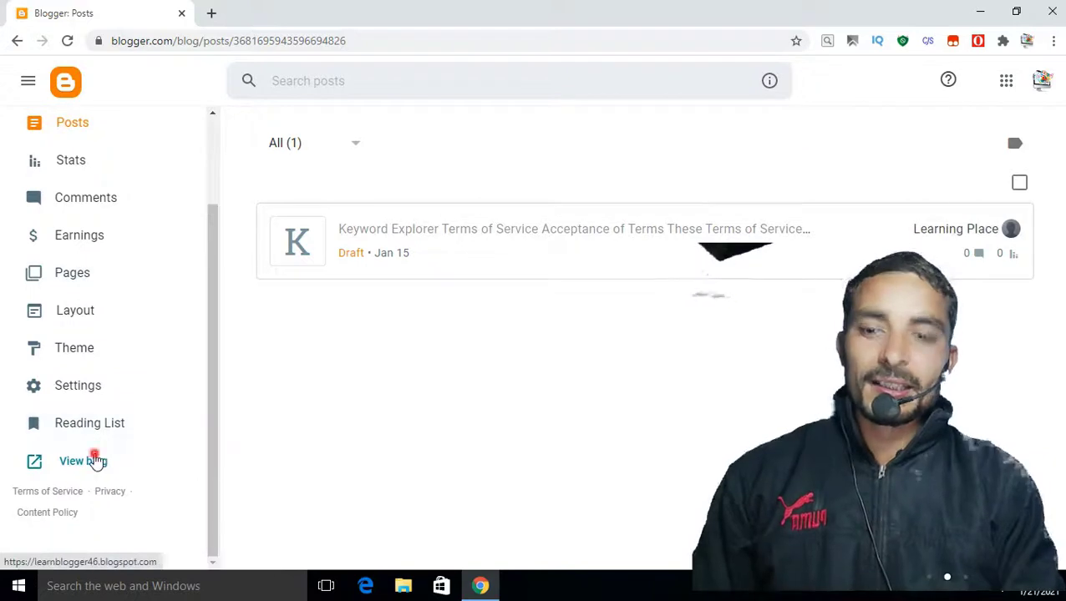
click(83, 461)
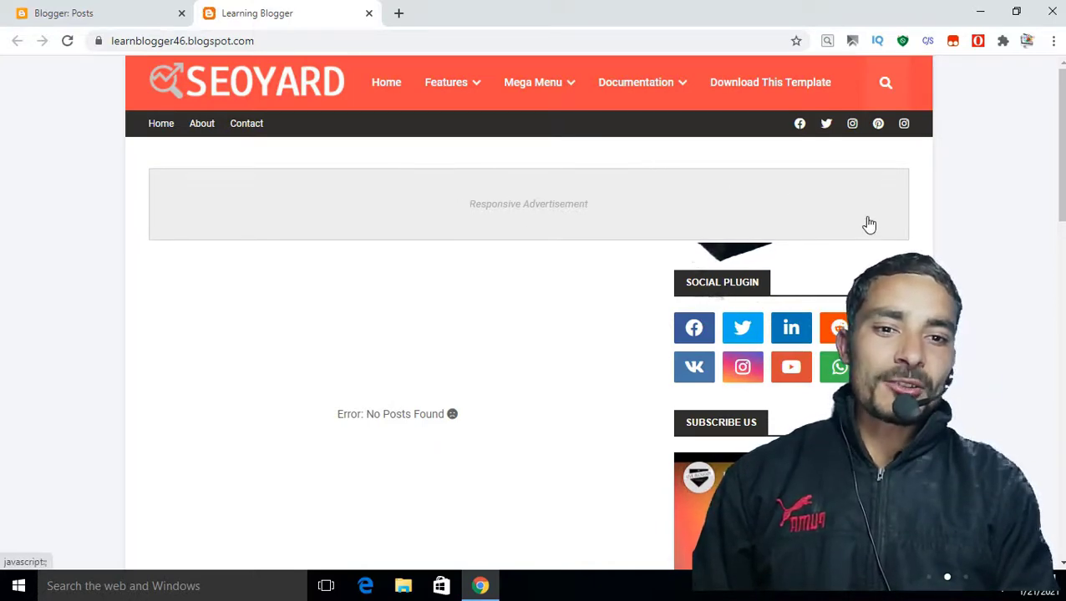
scroll(868, 224, down, 1)
scroll(759, 327, down, 2)
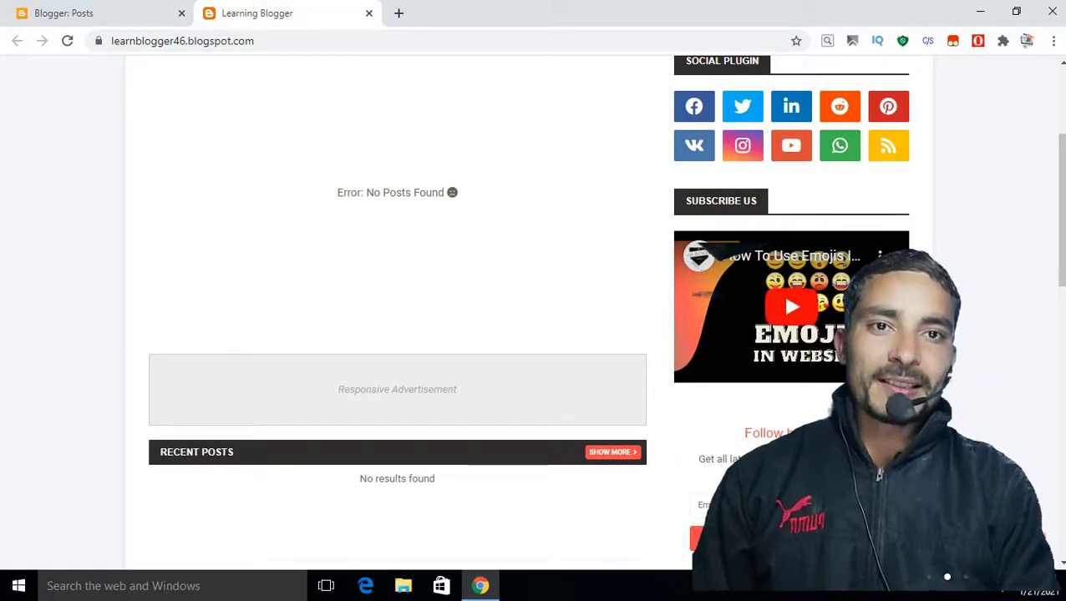
scroll(762, 343, down, 1)
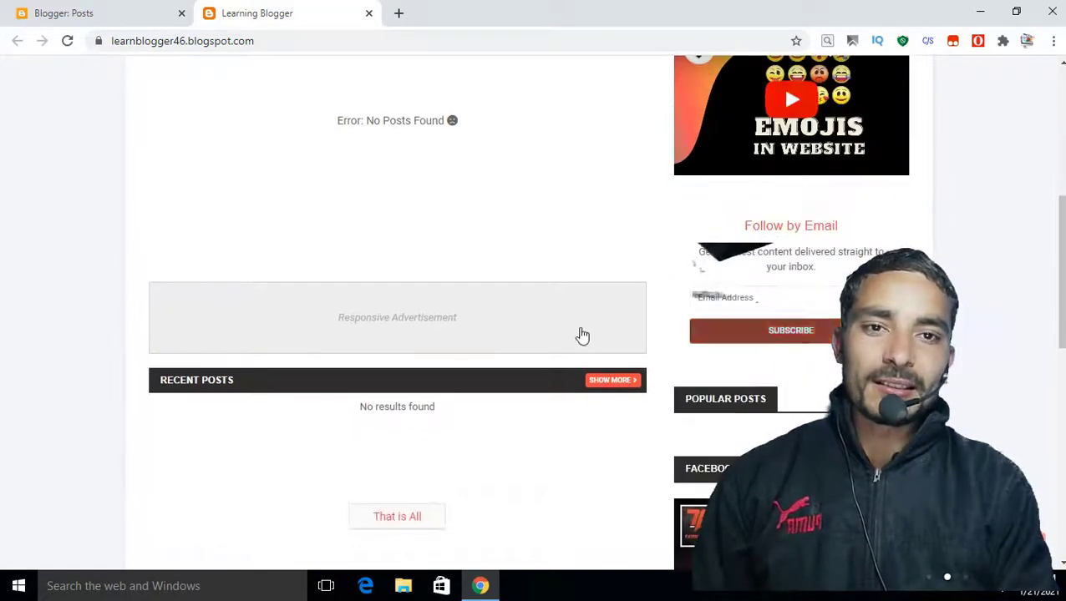
scroll(496, 340, up, 2)
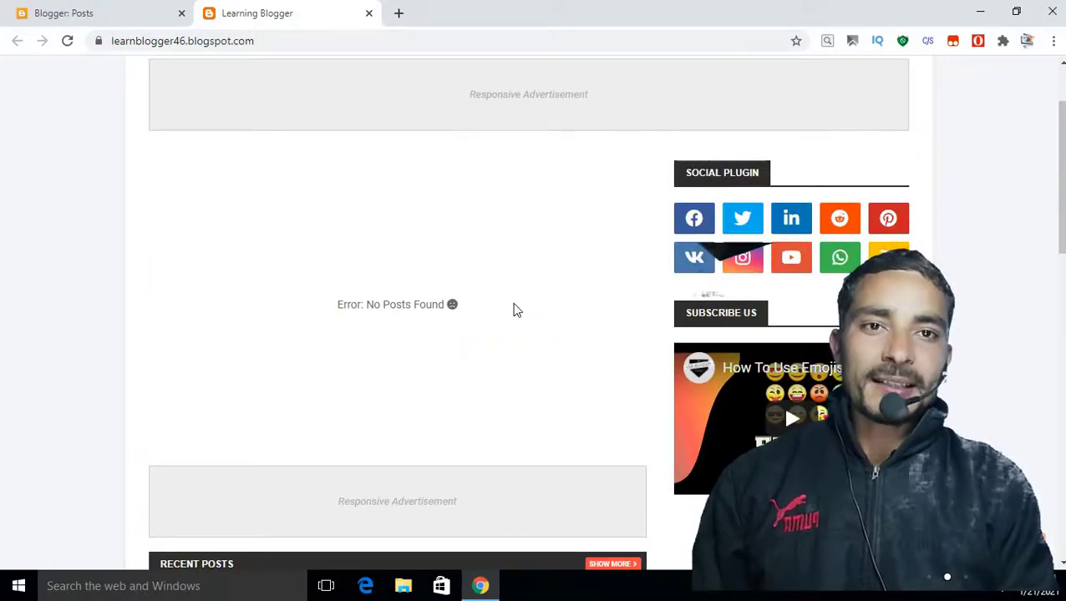
scroll(516, 311, down, 2)
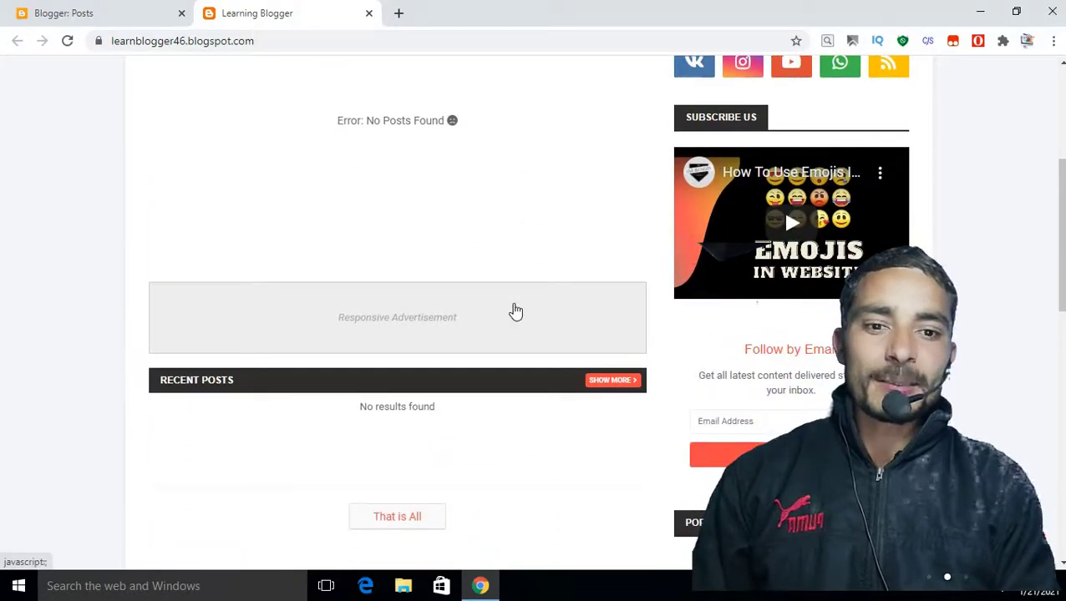
scroll(513, 313, down, 6)
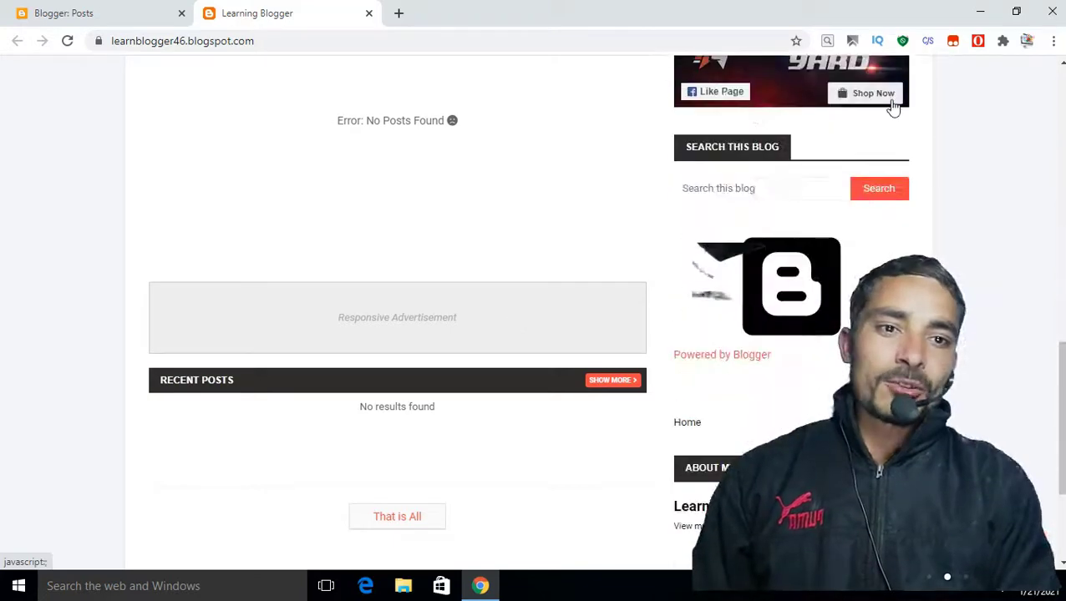
scroll(893, 108, up, 1)
scroll(772, 272, down, 2)
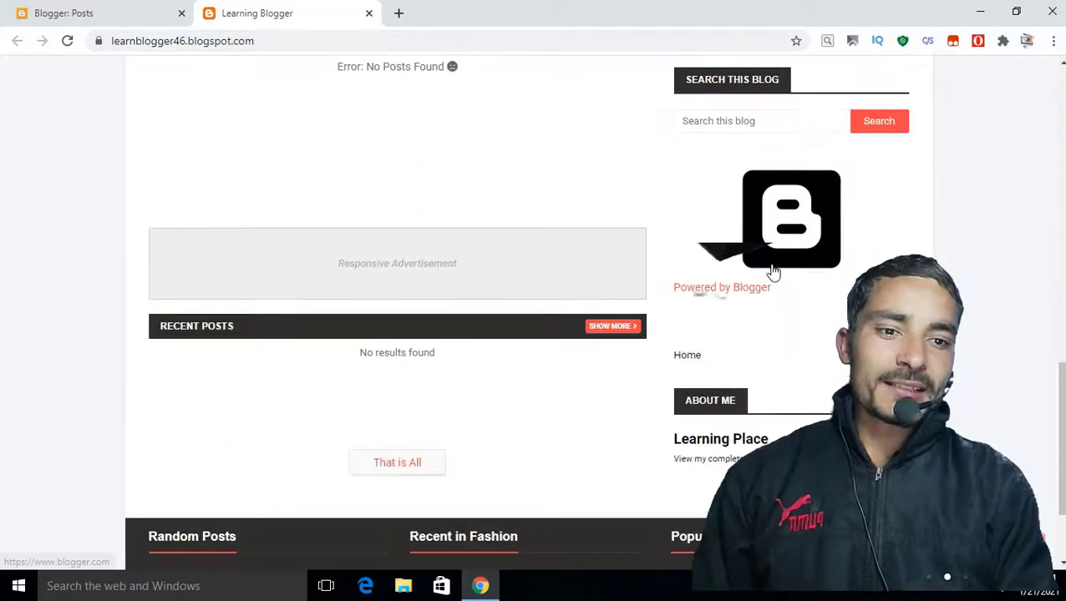
scroll(813, 326, down, 2)
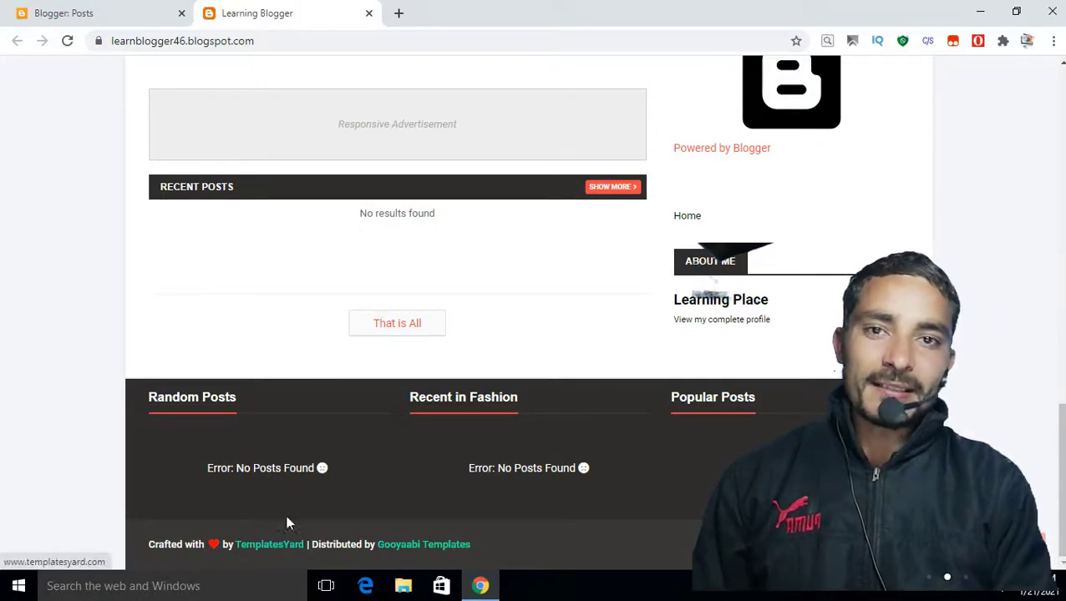
scroll(293, 327, up, 3)
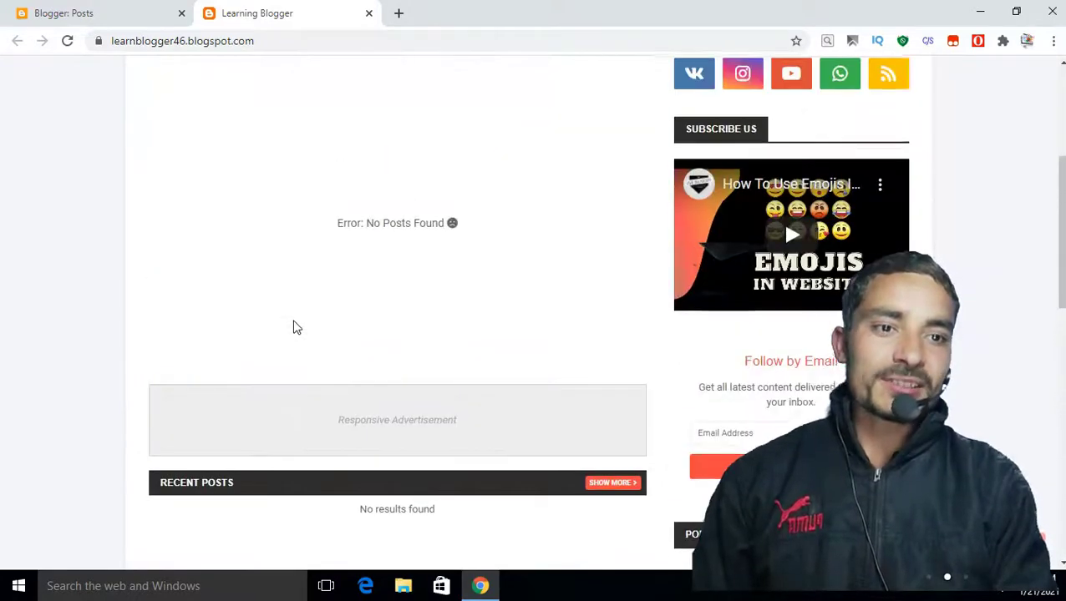
scroll(293, 327, up, 3)
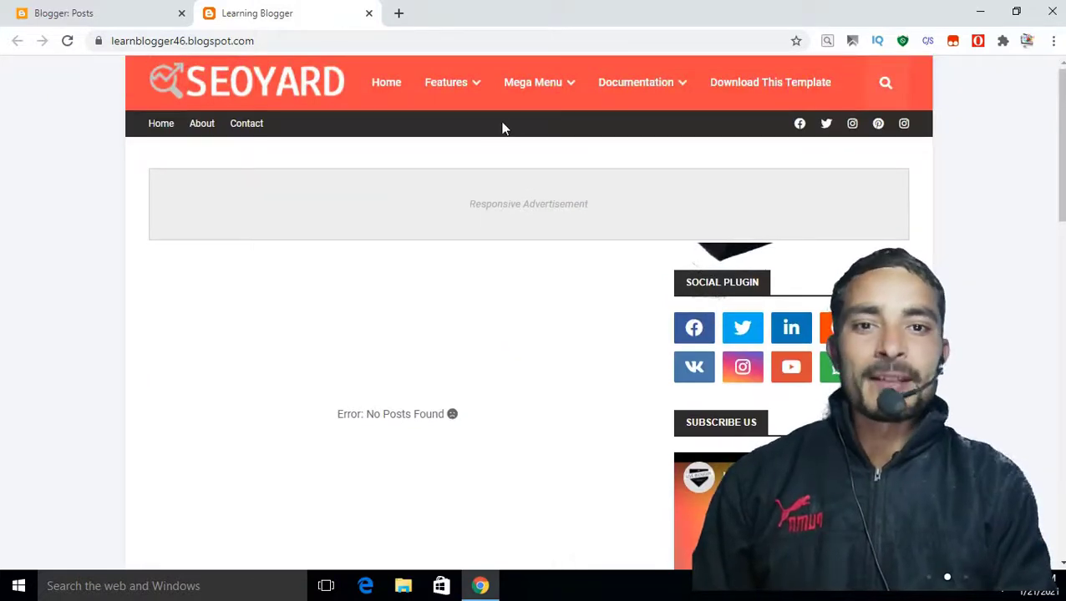
mouse_move(698, 99)
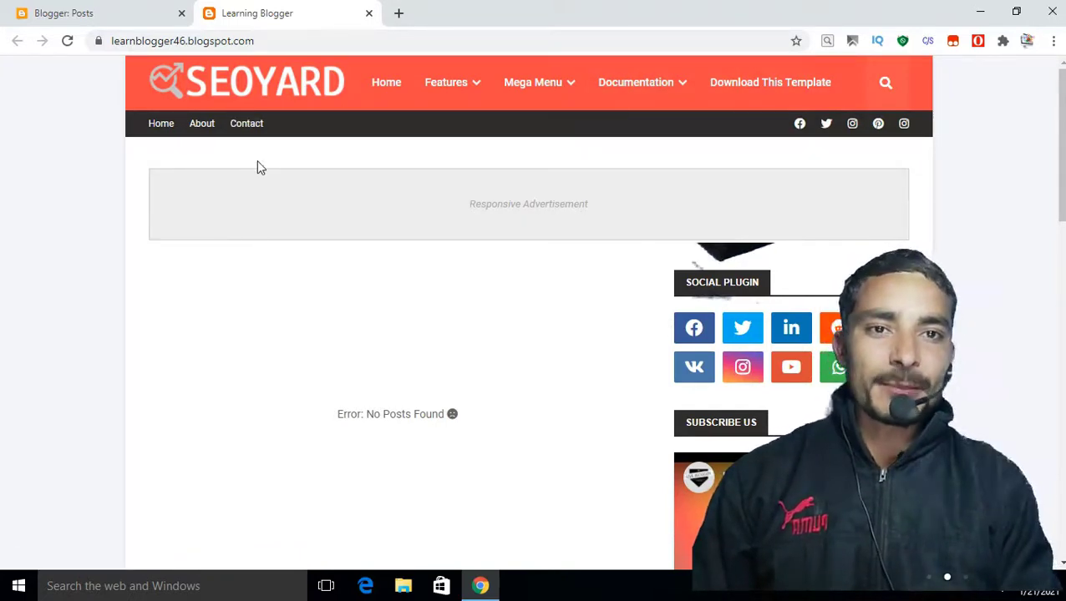
Return to the Blogger dashboard, open the blog's Layout page, and compare its gadget sections with the live blog
click(92, 12)
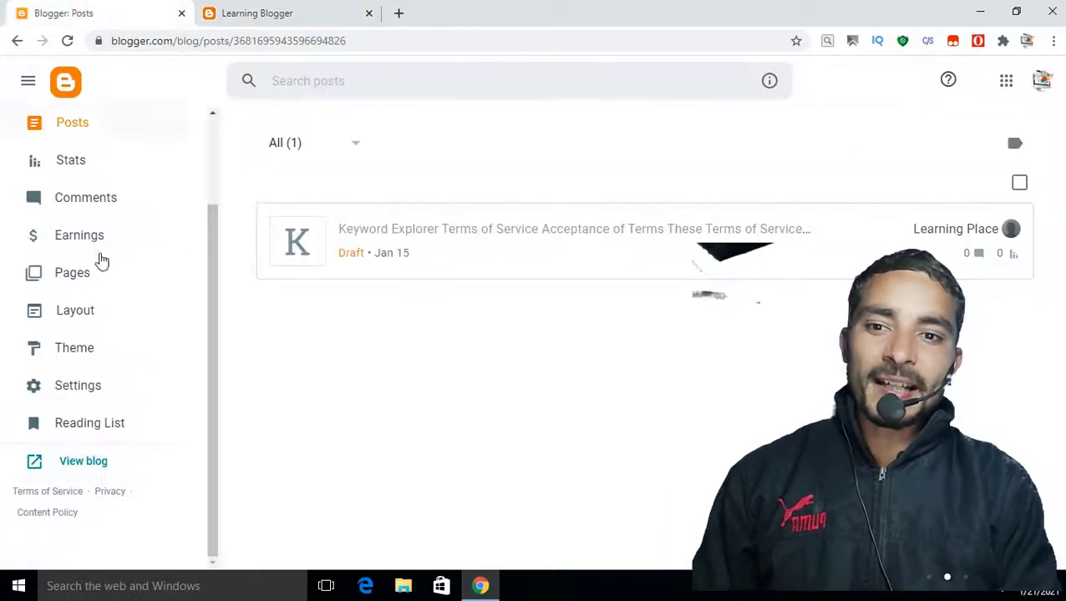
click(105, 314)
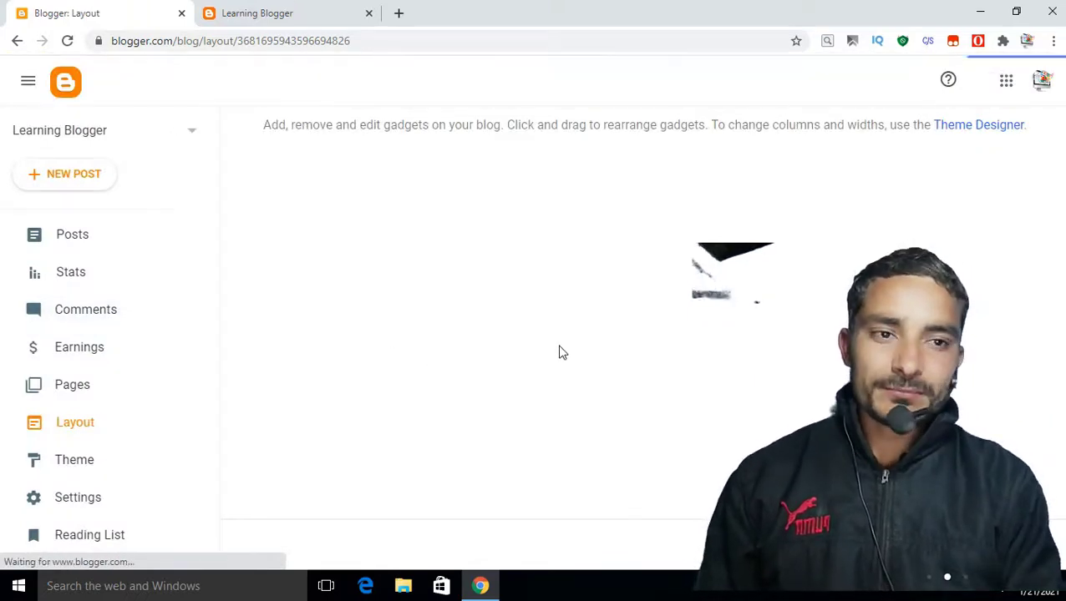
scroll(562, 353, down, 2)
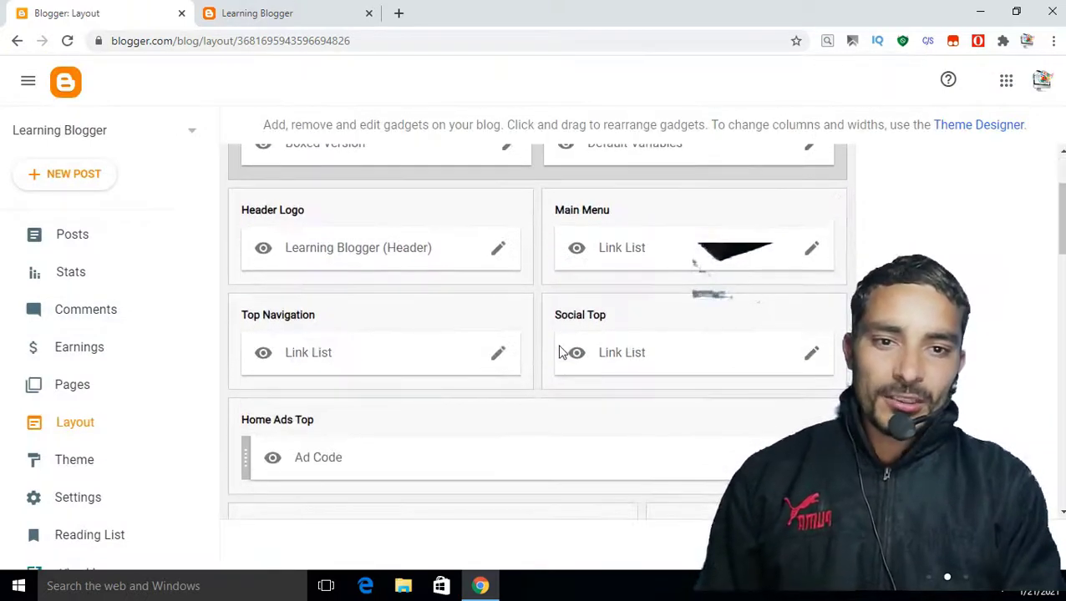
scroll(751, 251, up, 2)
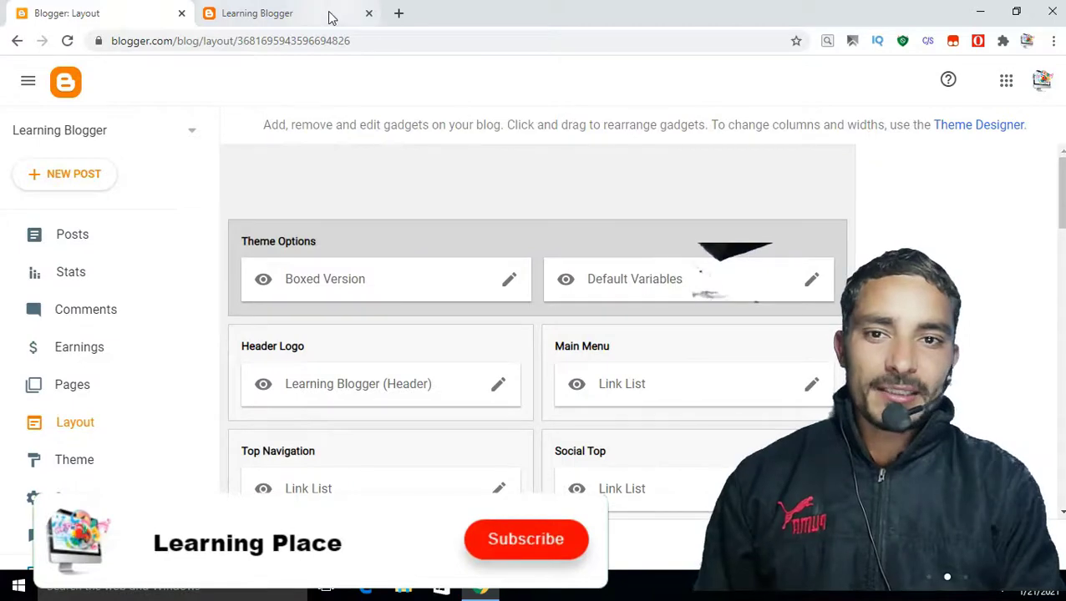
click(334, 15)
click(123, 12)
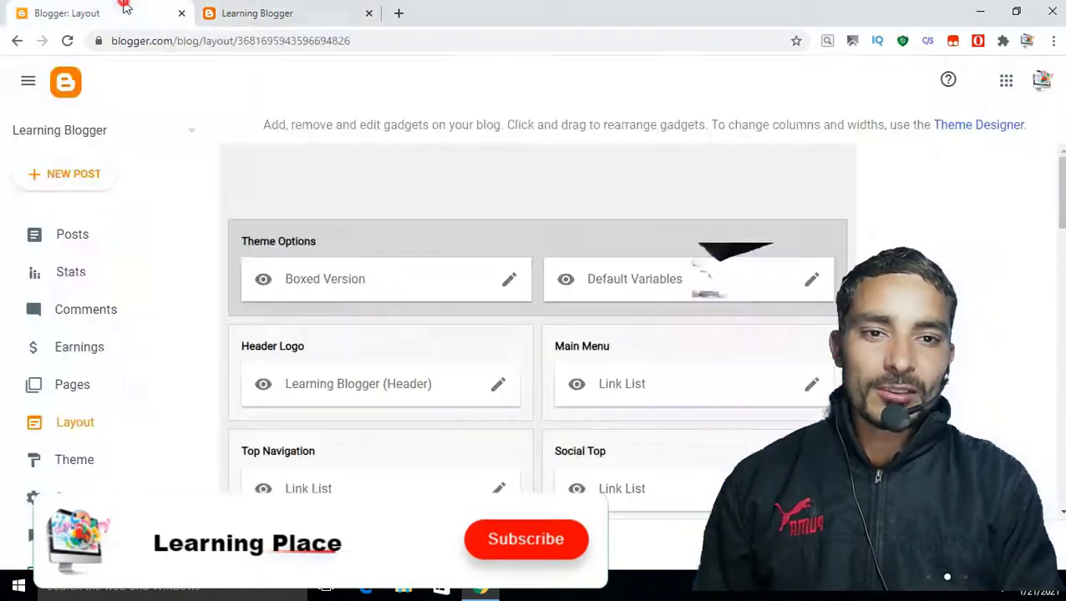
Open the Main Menu link list for editing and delete its Features and _Multi DropDown links
click(811, 384)
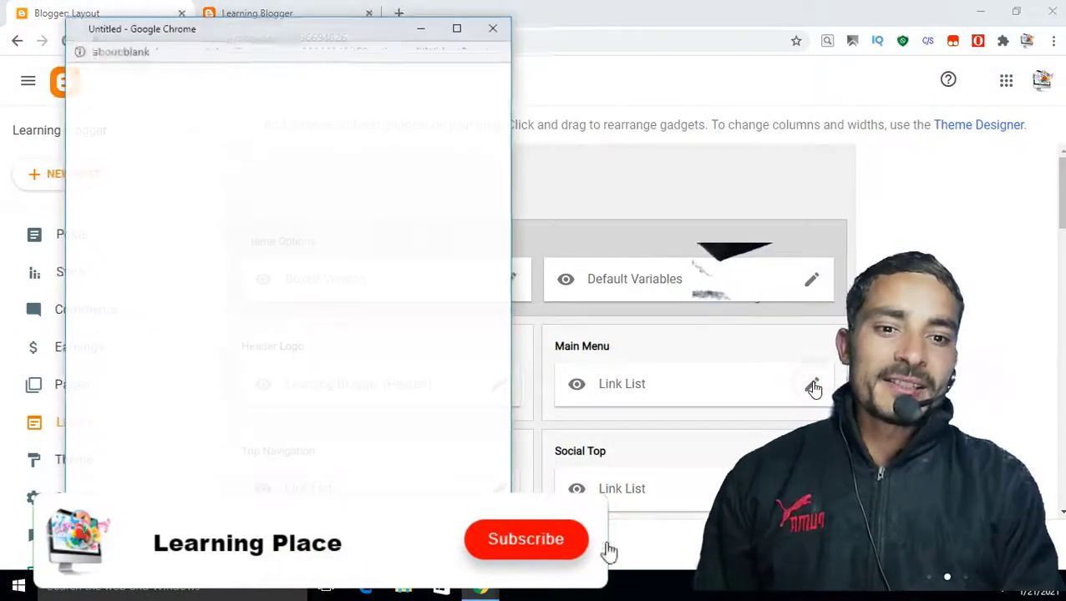
scroll(243, 401, down, 3)
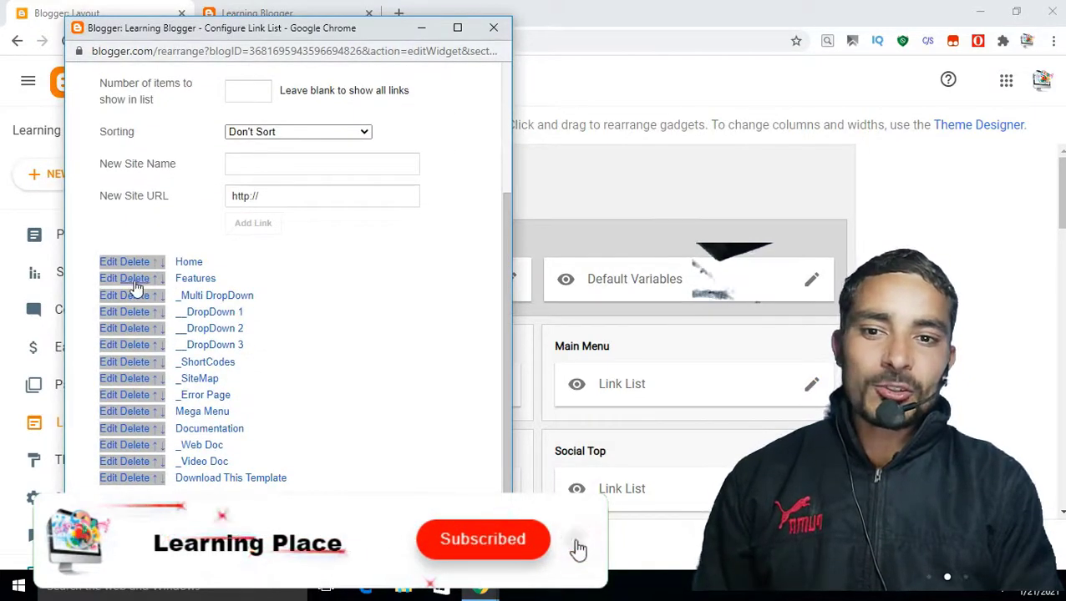
scroll(135, 284, up, 3)
scroll(135, 282, down, 2)
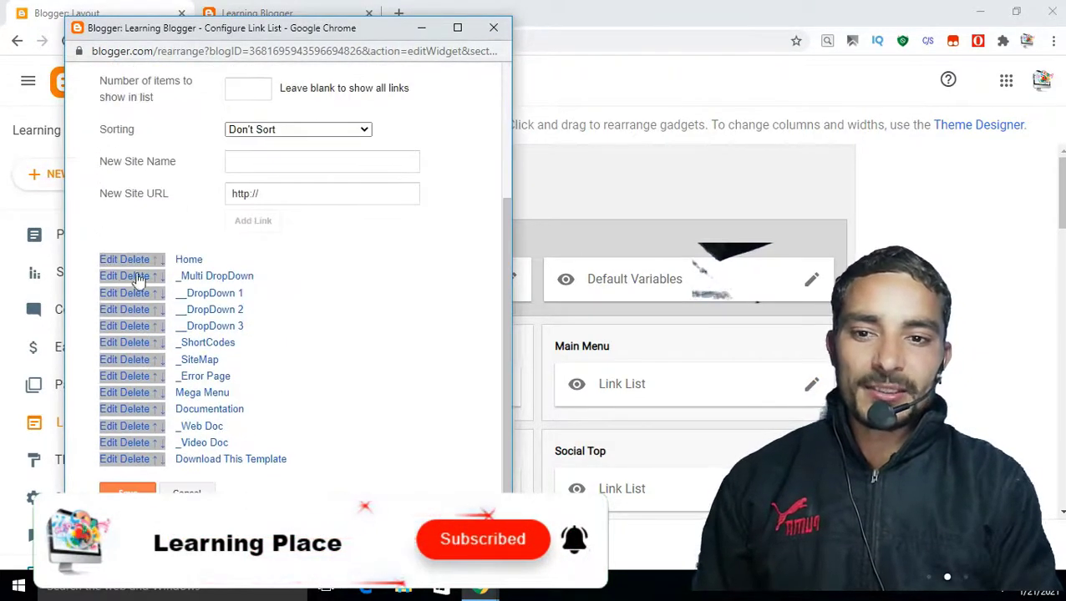
scroll(138, 278, up, 3)
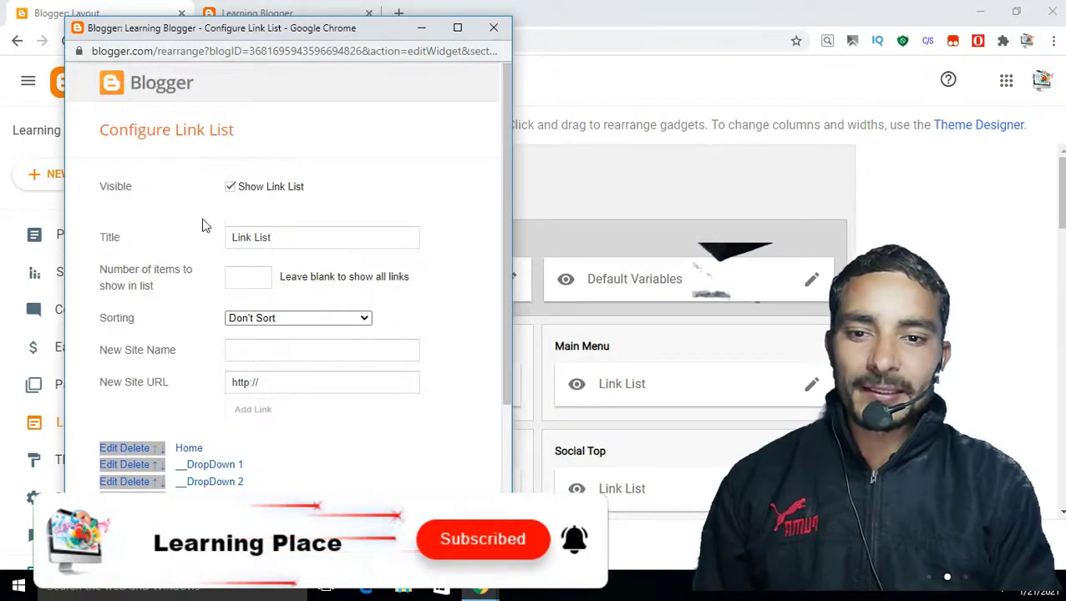
Delete the __DropDown 1, __DropDown 2 and __DropDown 3 links from the Main Menu link list
scroll(202, 231, down, 1)
scroll(202, 230, down, 1)
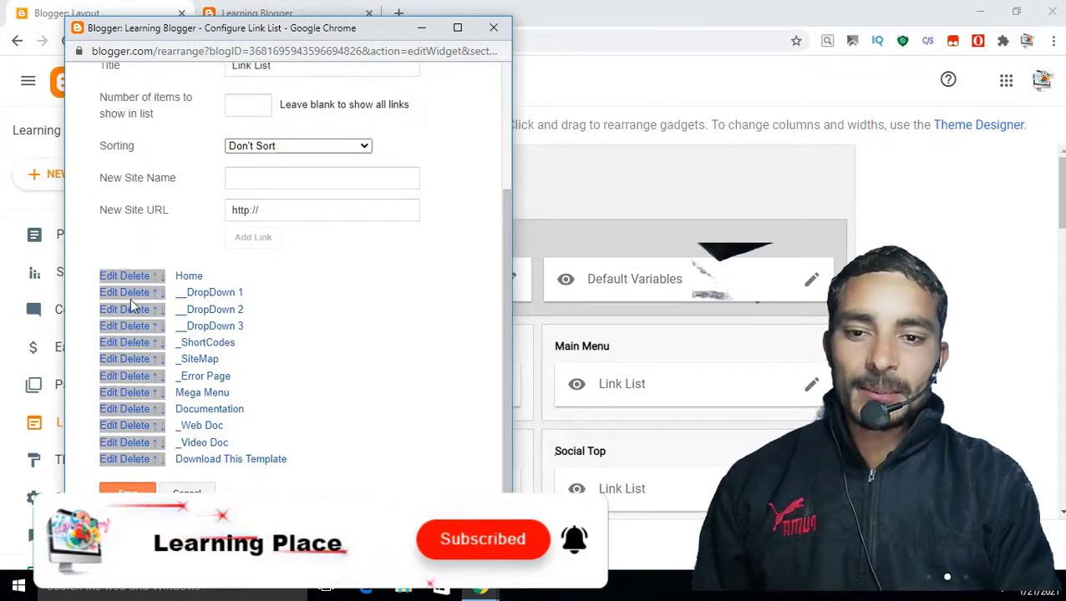
click(132, 294)
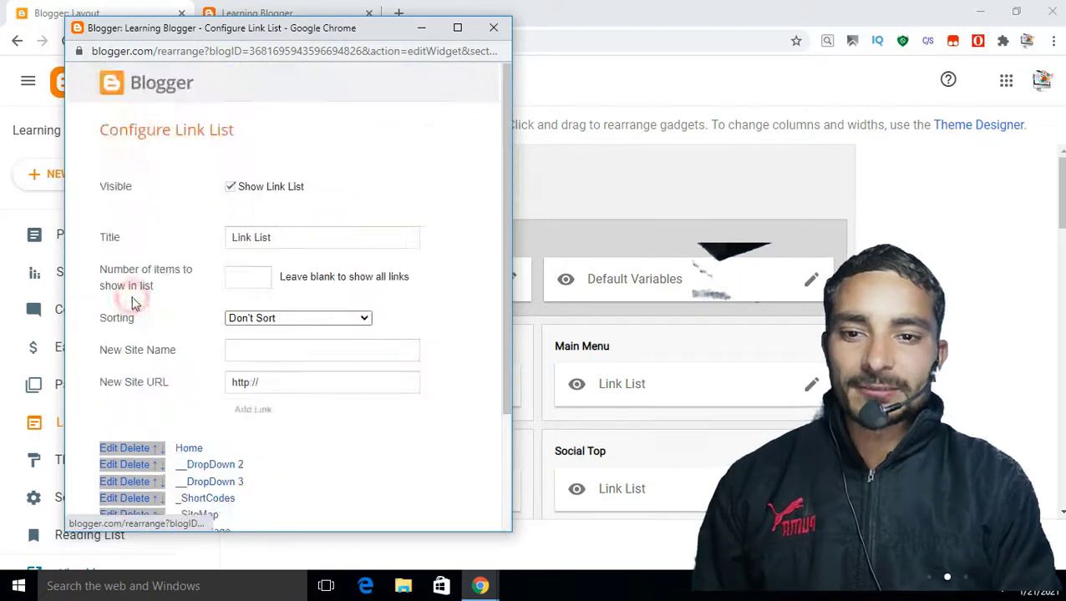
scroll(161, 380, down, 2)
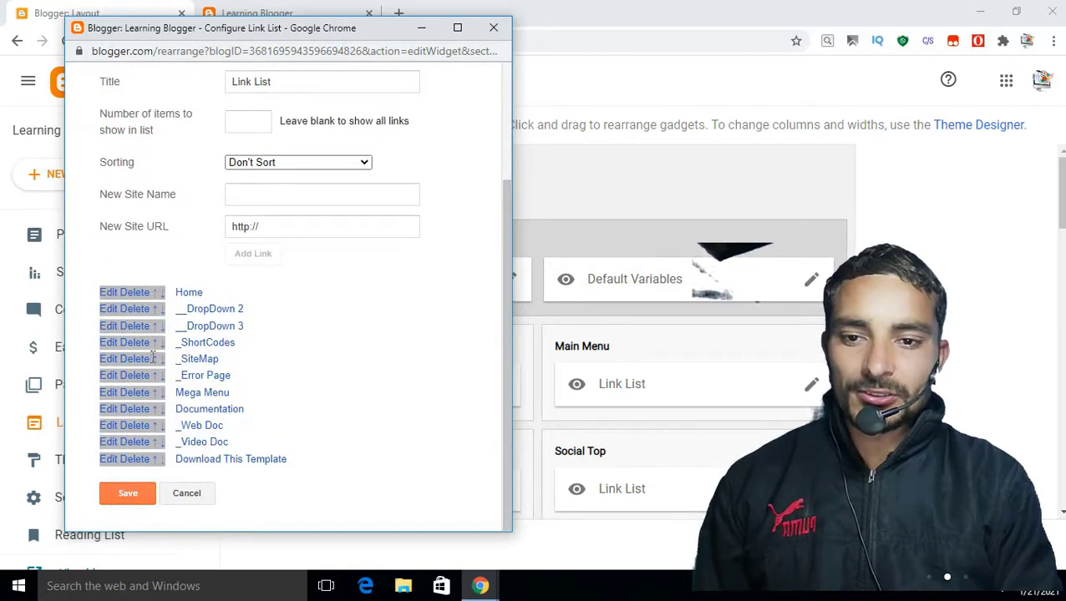
click(139, 314)
scroll(154, 381, down, 2)
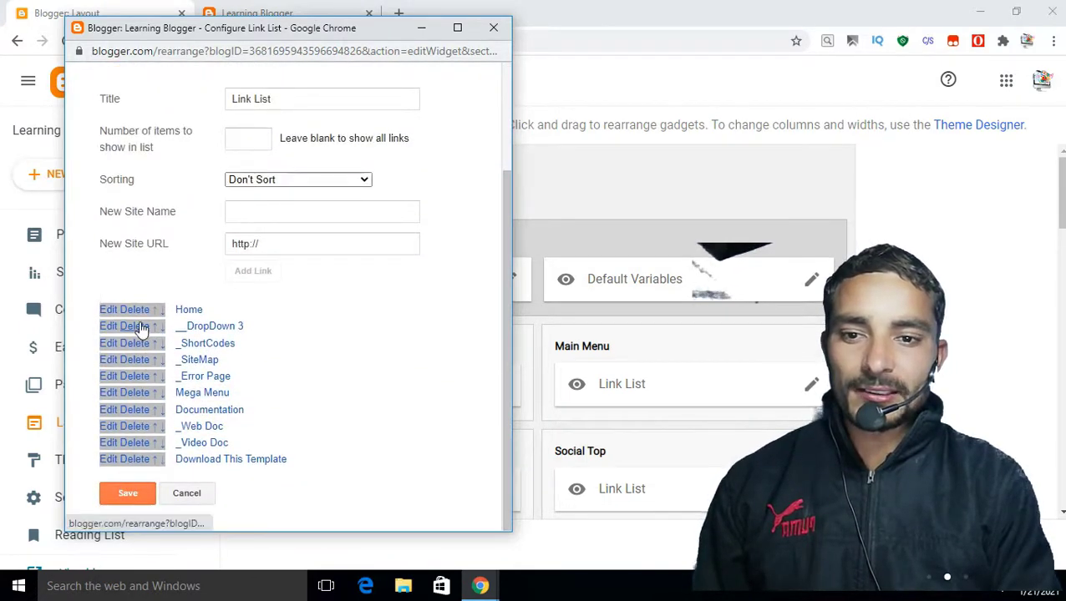
click(139, 326)
Delete the _ShortCodes, _SiteMap, _Error Page and Mega Menu links from the Main Menu link list
scroll(137, 334, down, 2)
click(137, 343)
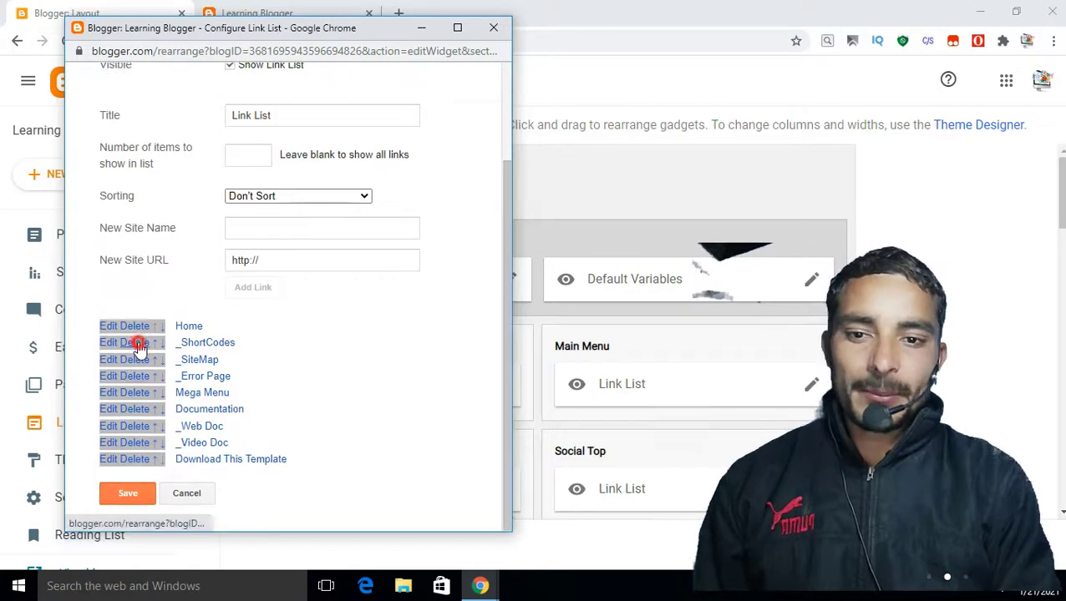
scroll(138, 346, down, 2)
click(136, 360)
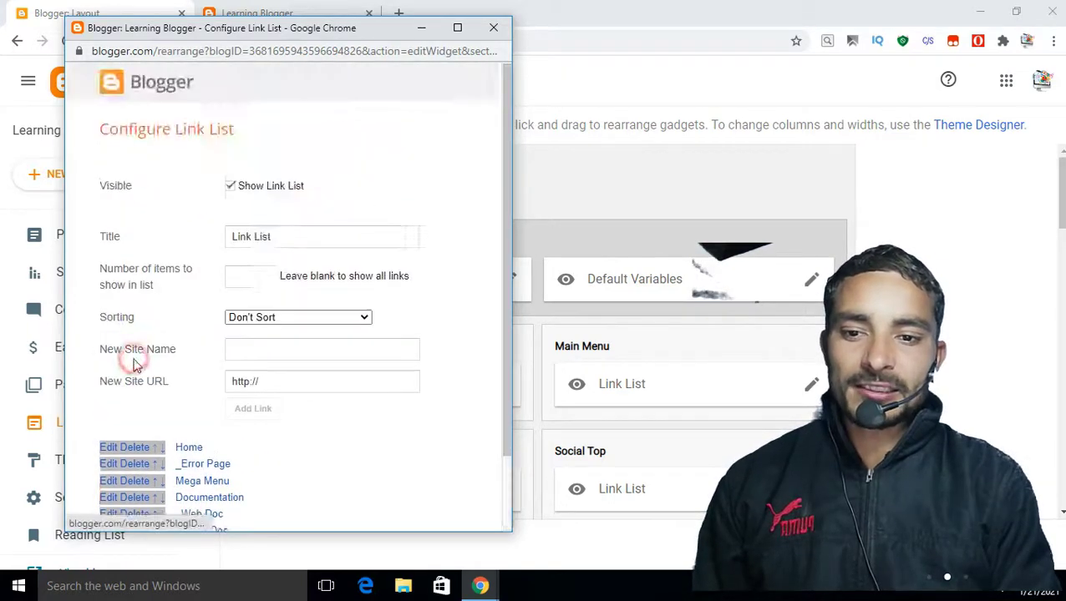
scroll(136, 380, down, 2)
click(136, 381)
scroll(136, 404, down, 2)
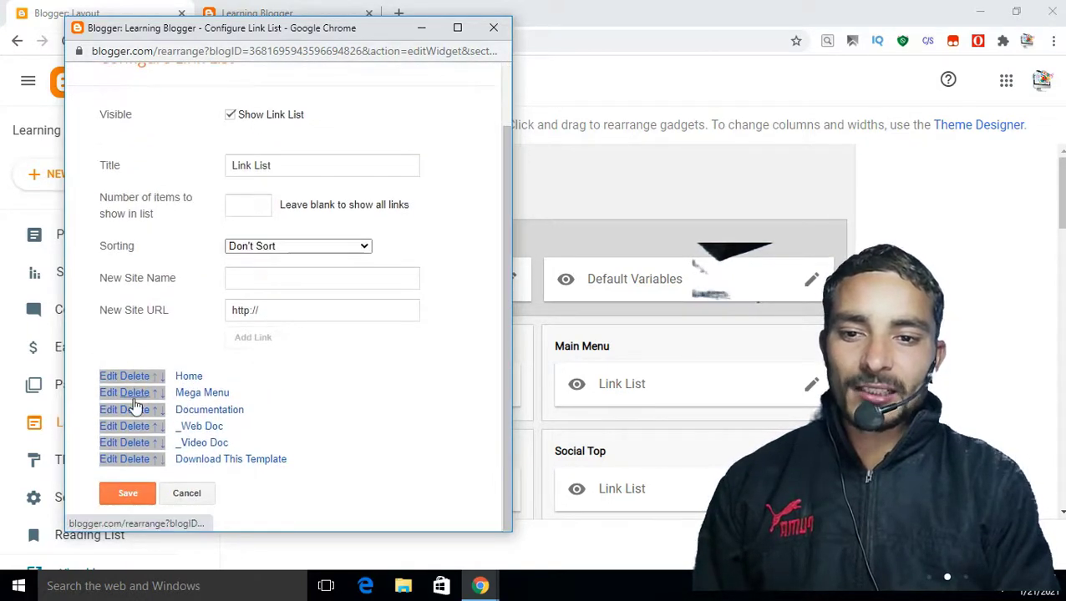
click(135, 401)
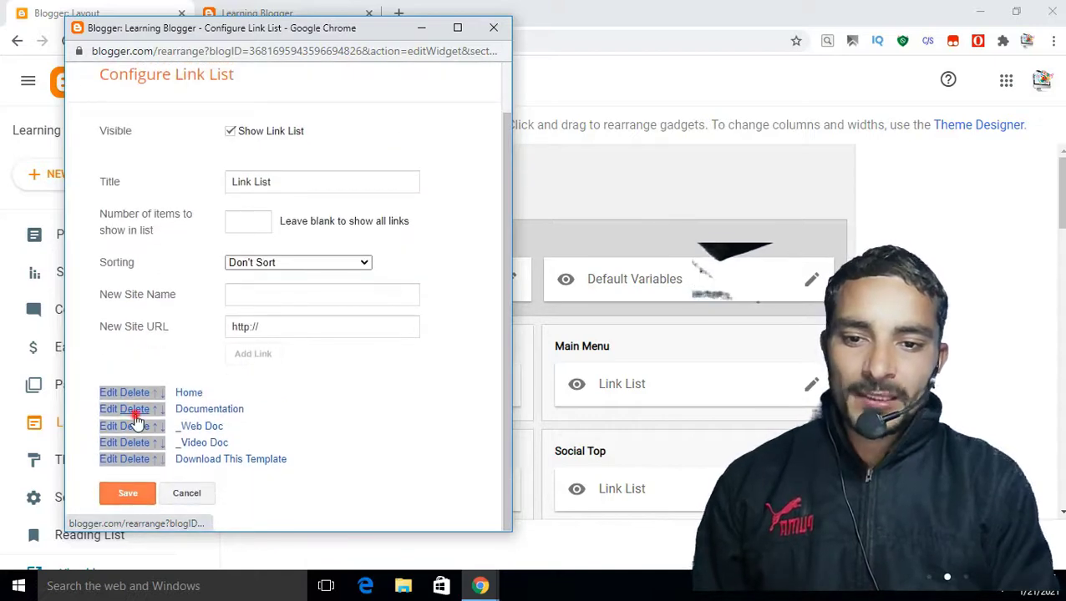
Delete the Documentation, _Web Doc, _Video Doc and Download This Template links from the Main Menu link list and save it
click(136, 411)
scroll(136, 422, down, 1)
click(136, 428)
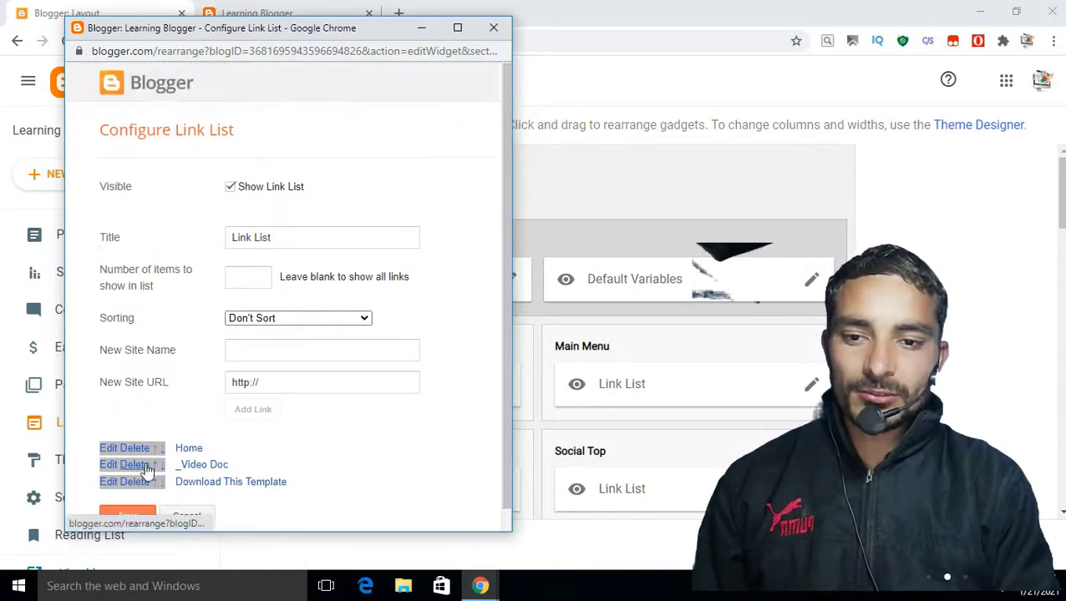
click(140, 465)
click(143, 466)
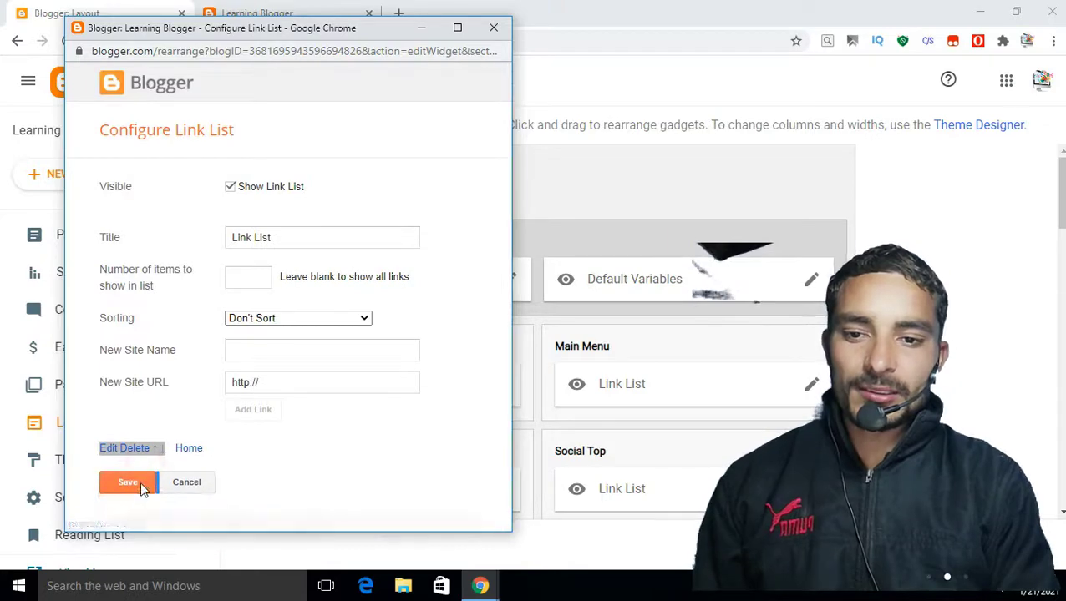
click(133, 485)
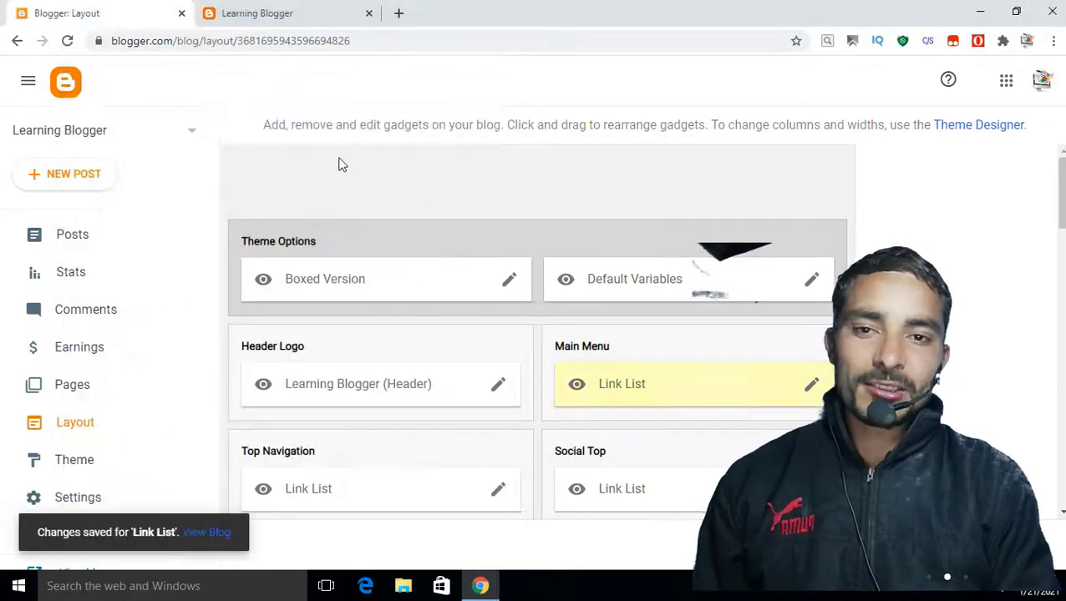
Reload the live blog to check its main menu, and return to the gadget sections on the Layout page
click(242, 10)
click(68, 41)
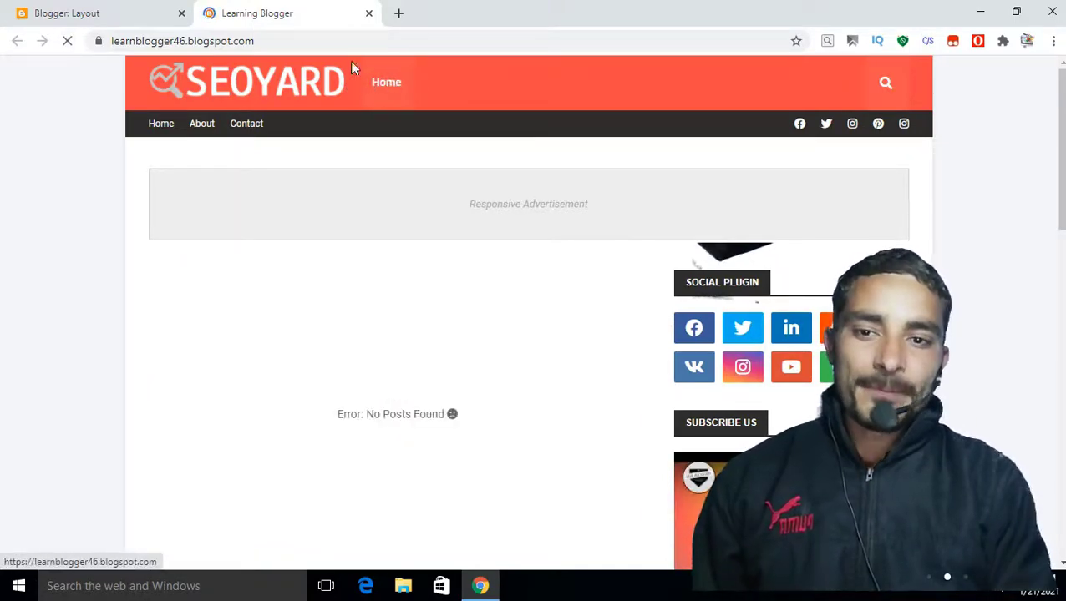
click(105, 10)
scroll(457, 366, down, 3)
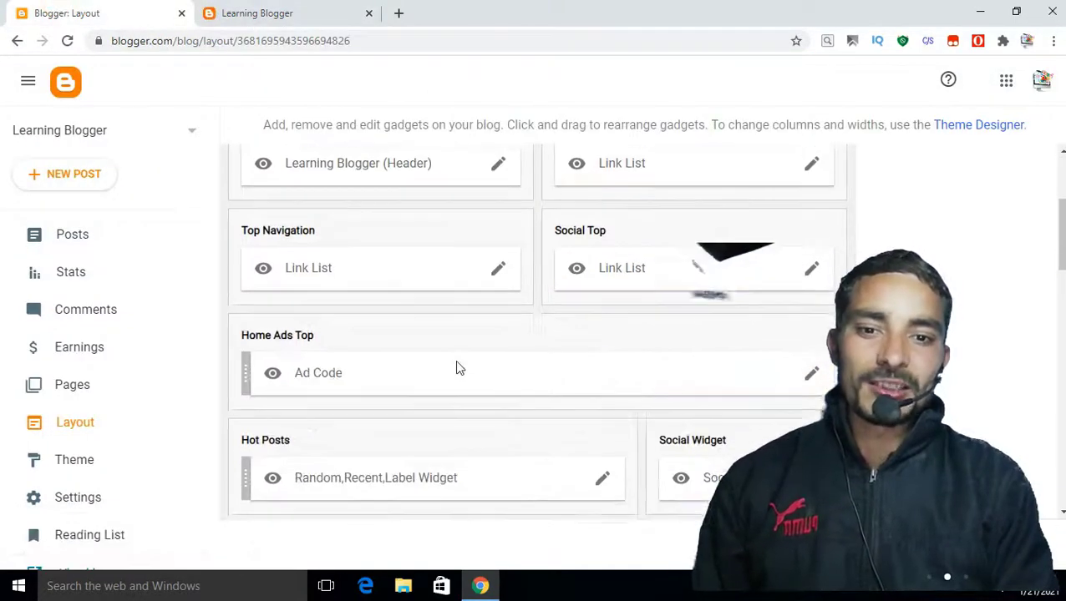
scroll(454, 359, up, 3)
Open the Header Logo gadget's settings and compare its title and image with the header on the live blog
click(498, 358)
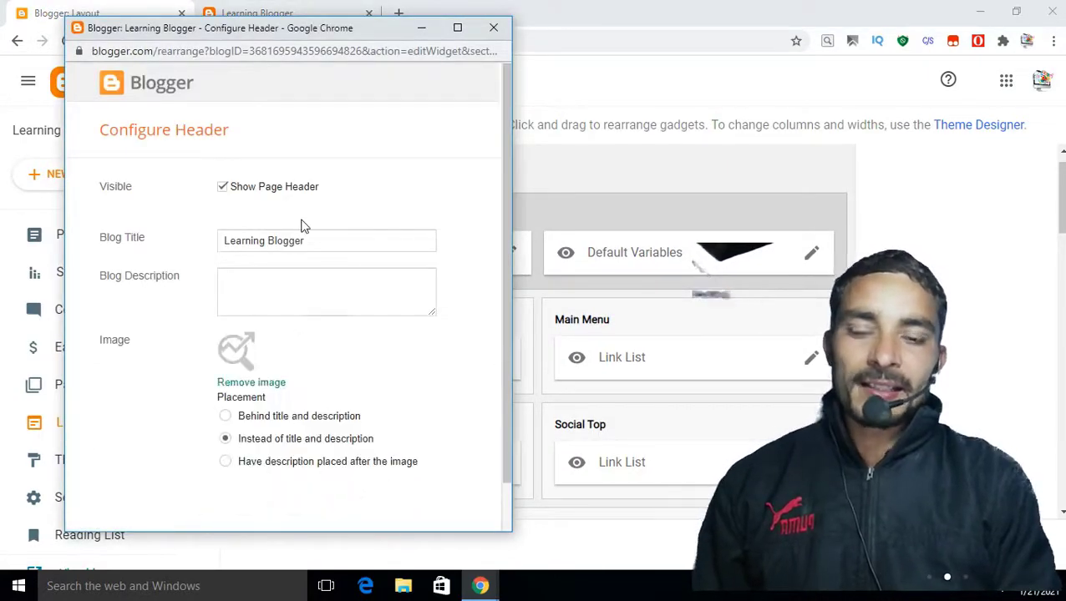
scroll(304, 226, down, 1)
scroll(304, 226, up, 1)
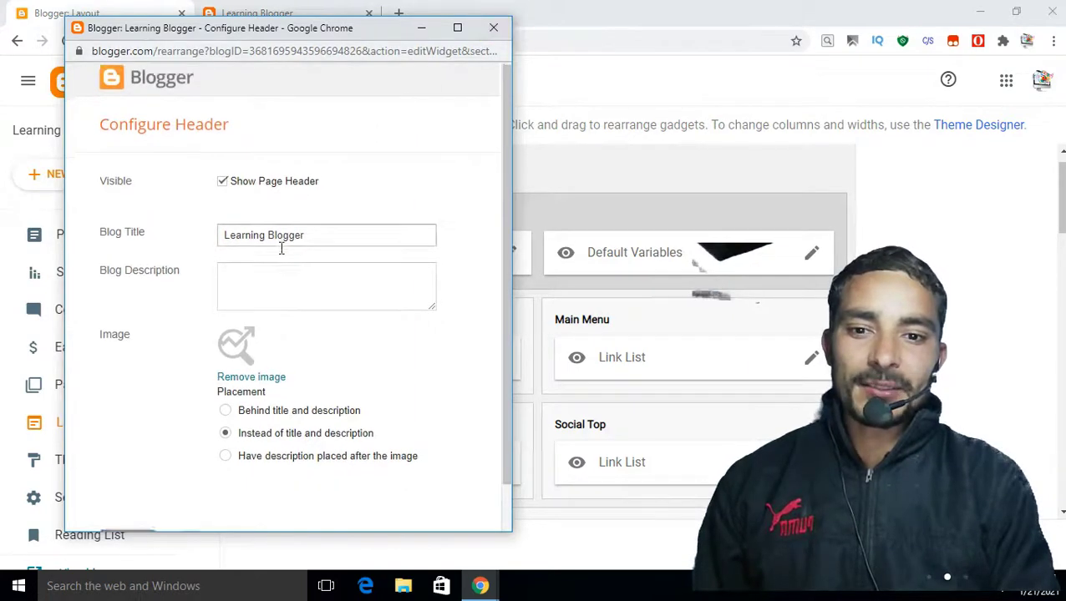
scroll(281, 248, down, 1)
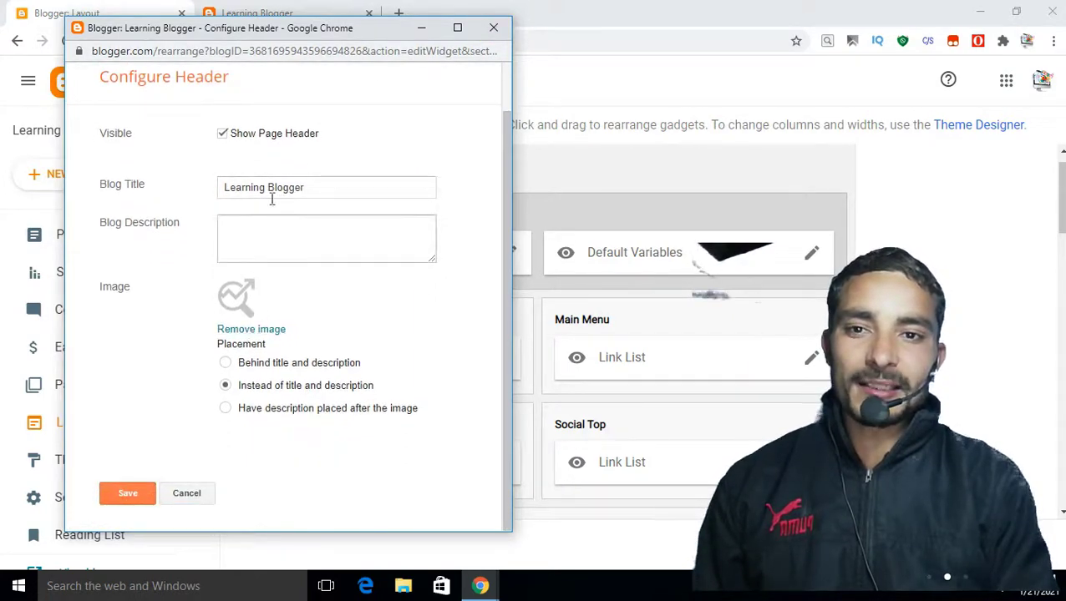
click(259, 9)
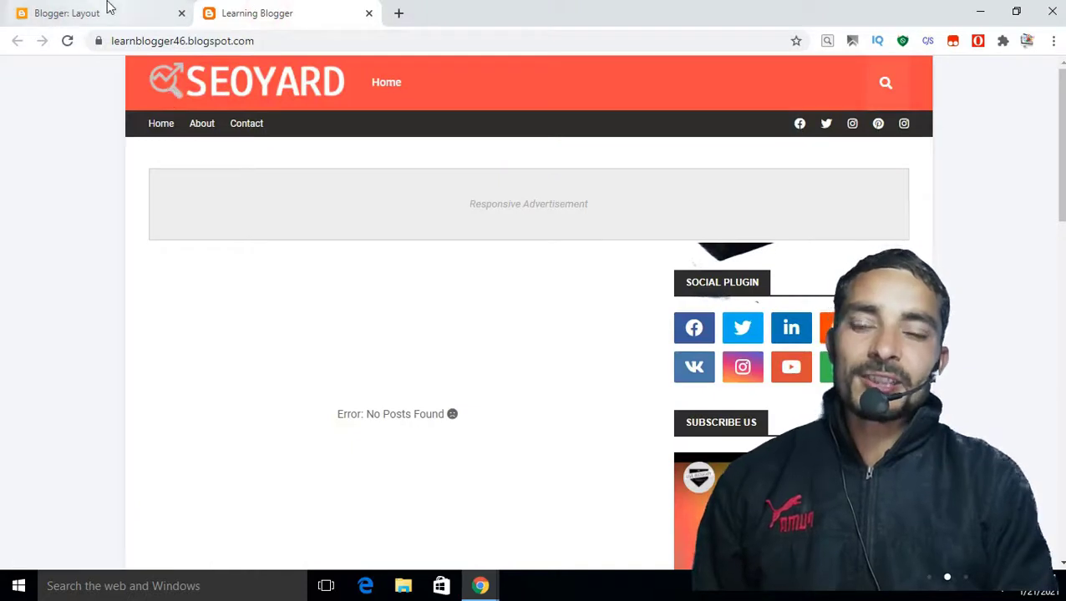
click(107, 8)
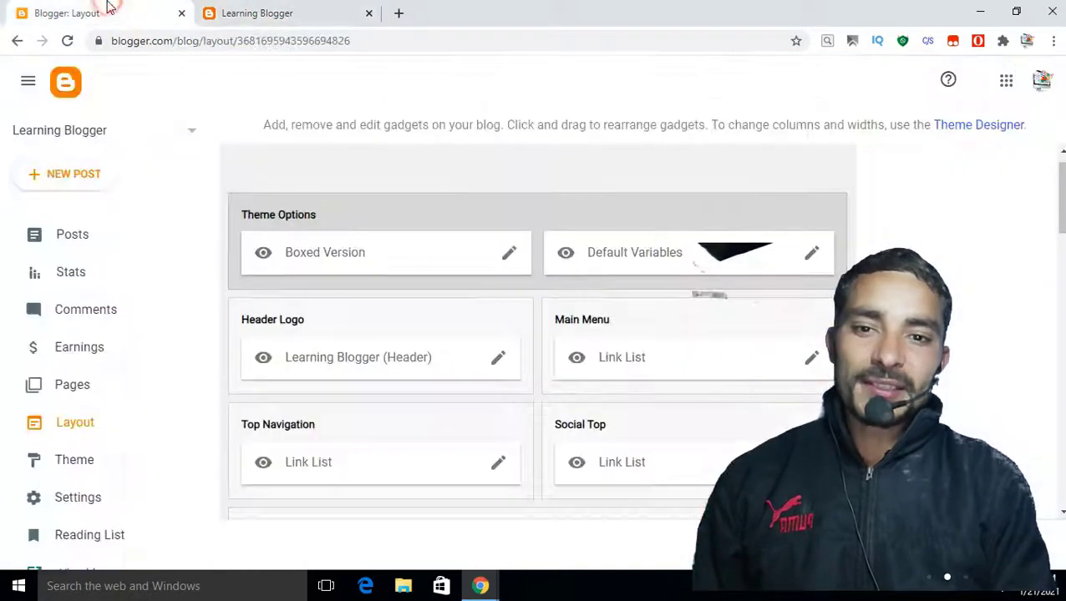
Remove the logo image from the Header Logo gadget, save it, and reload the live blog to check the header
click(499, 359)
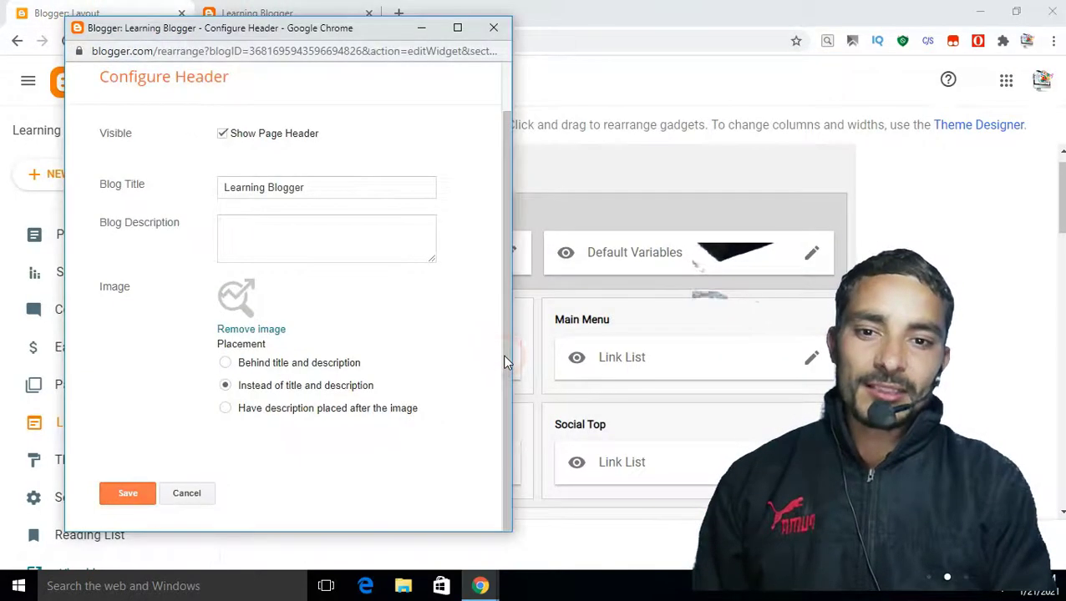
click(261, 331)
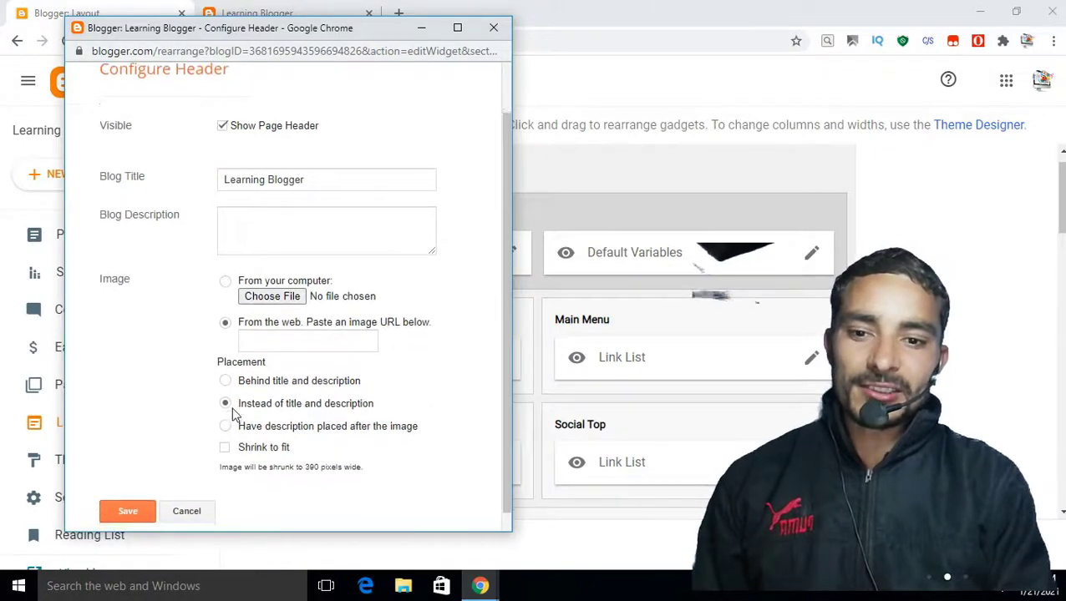
click(129, 501)
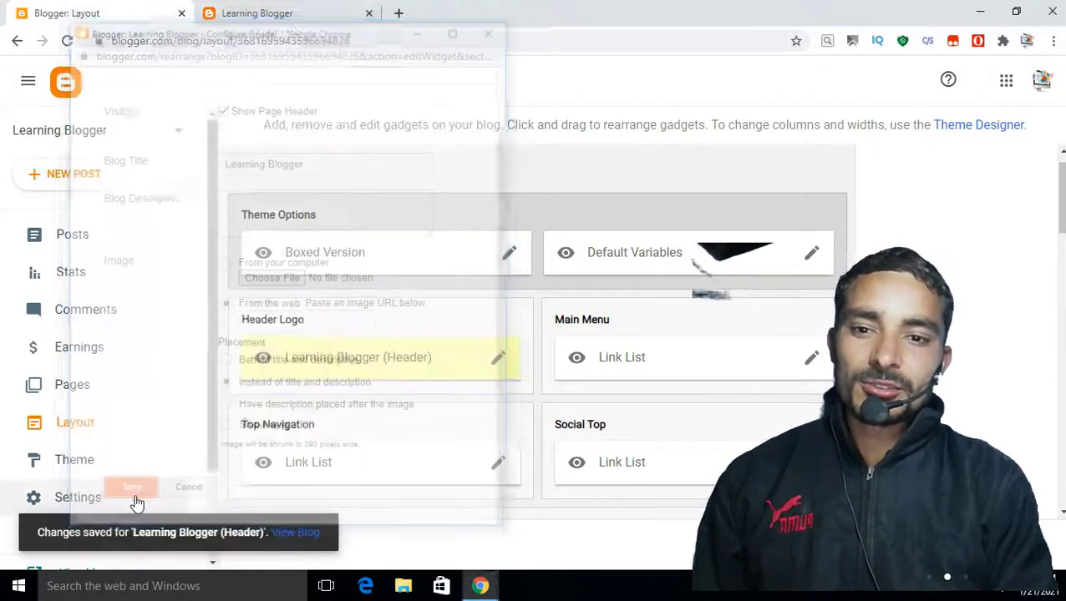
click(298, 10)
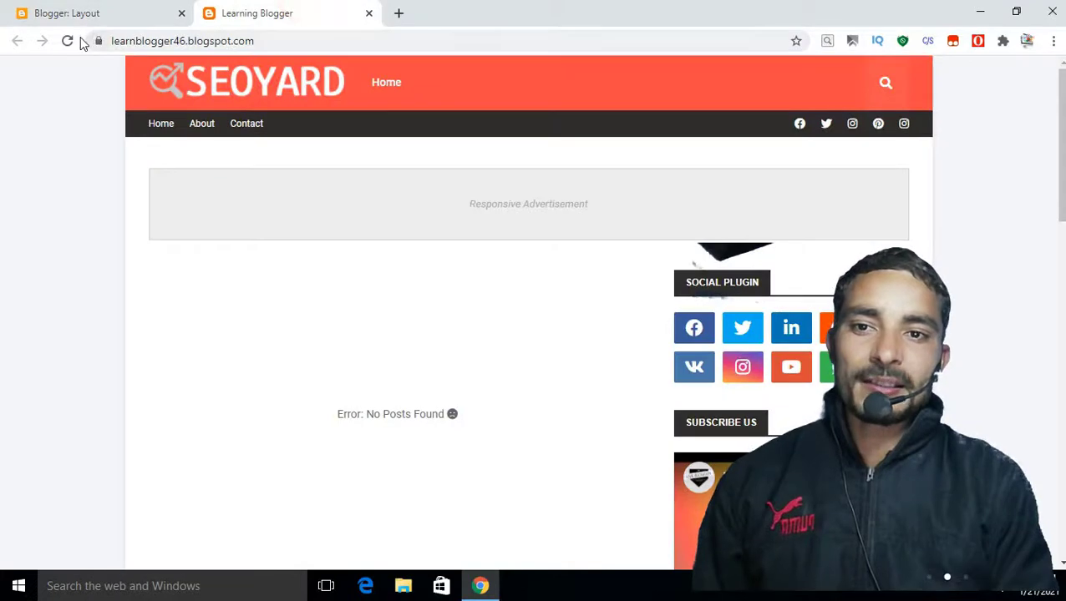
click(66, 41)
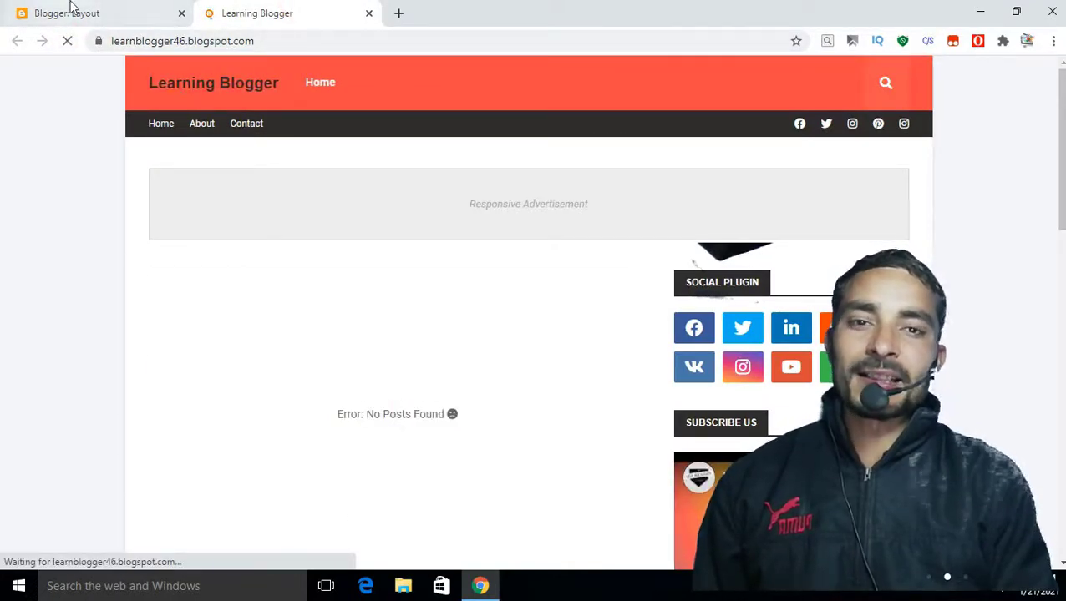
Open the Social Top link list, clear the URL of its twitter link, and save the list
click(112, 13)
scroll(543, 350, down, 2)
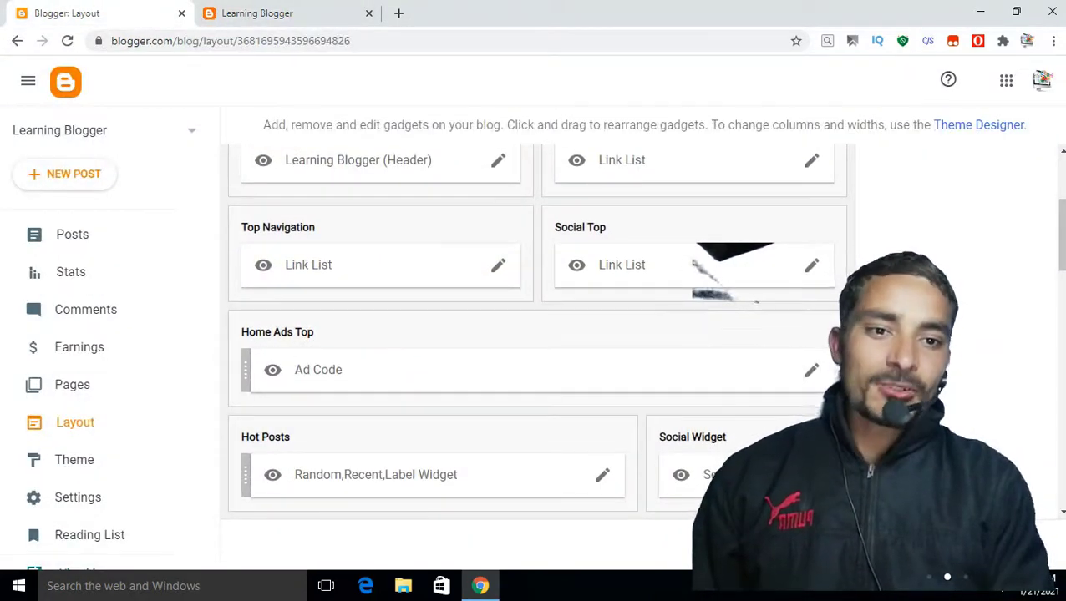
click(811, 266)
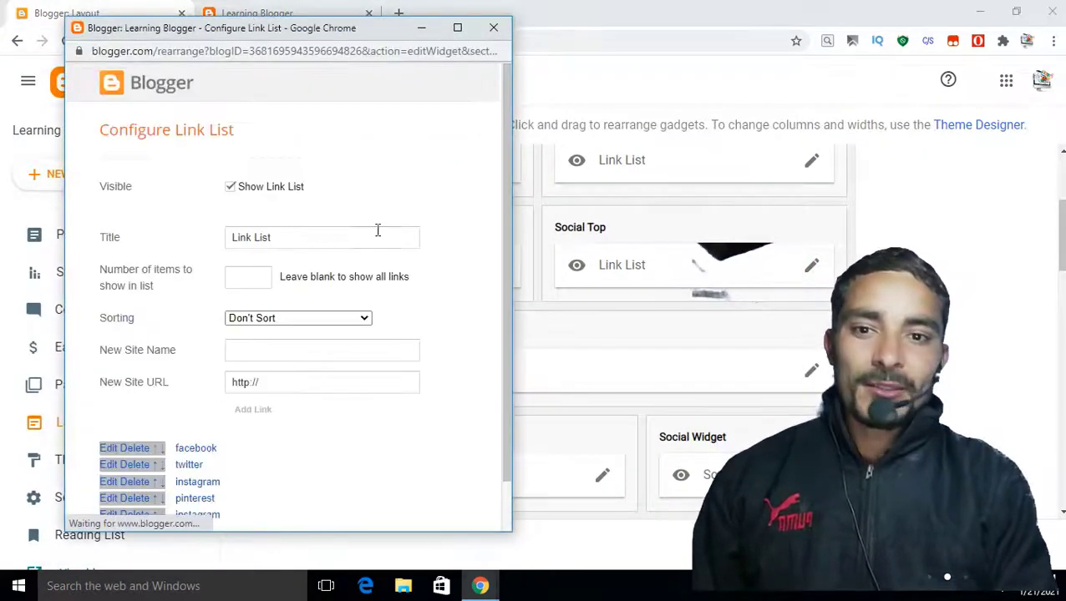
scroll(254, 392, down, 1)
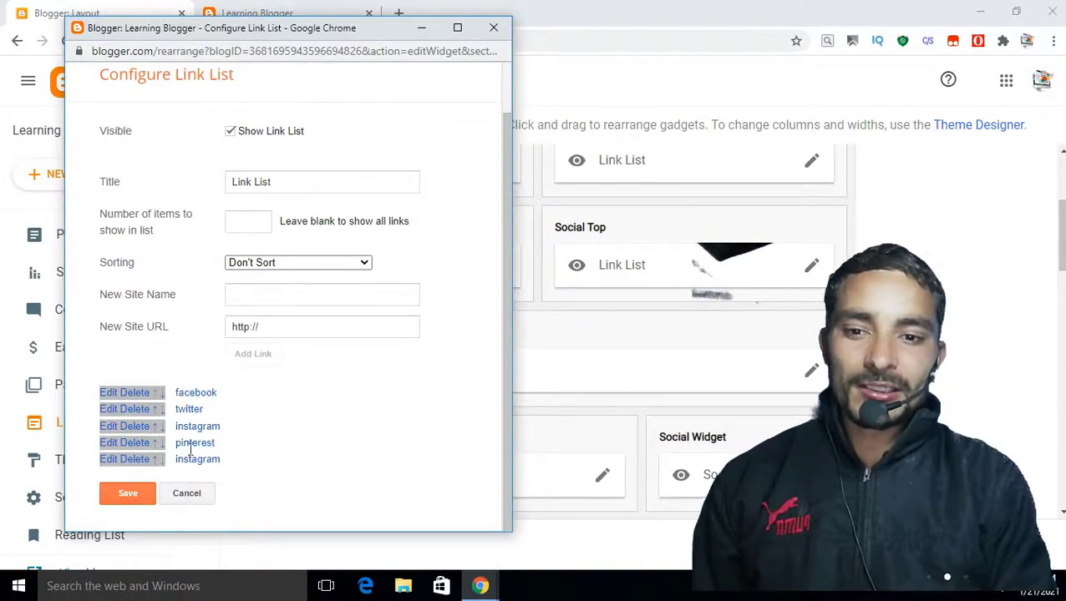
click(113, 412)
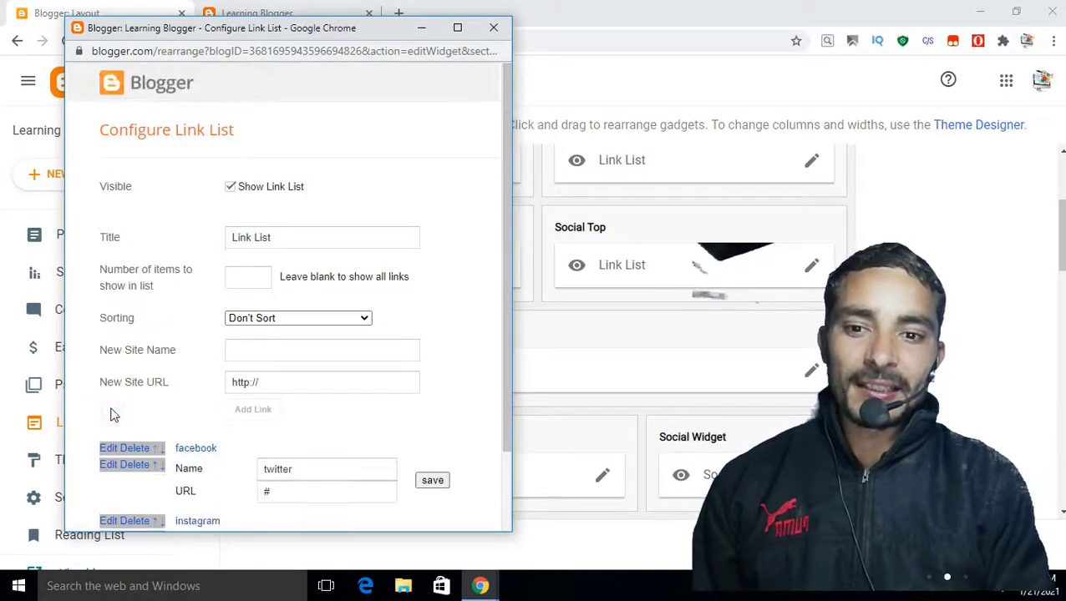
click(279, 492)
key(BackSpace)
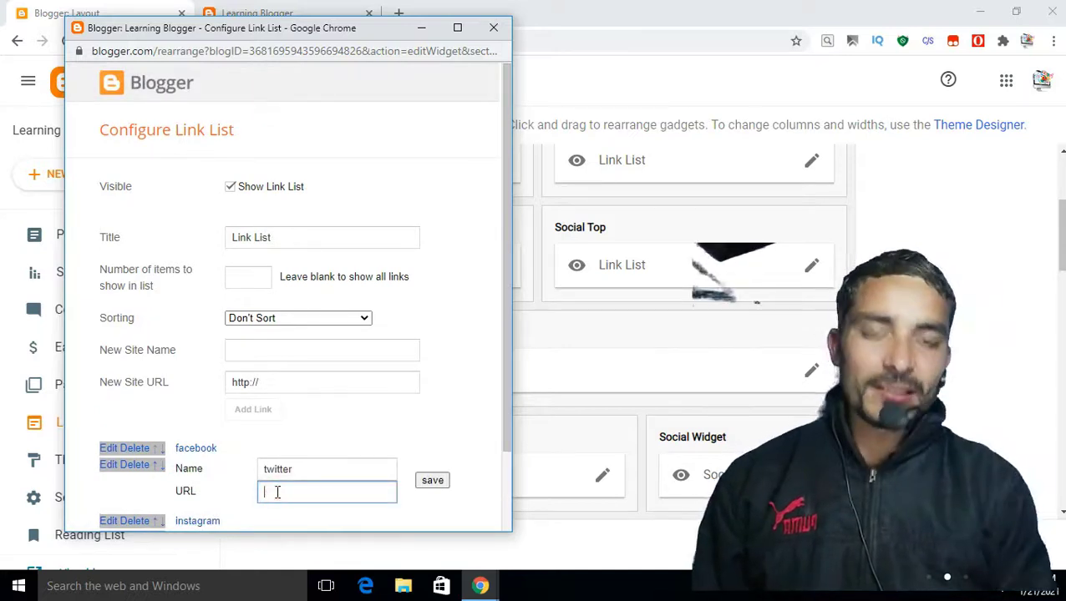
scroll(317, 502, down, 2)
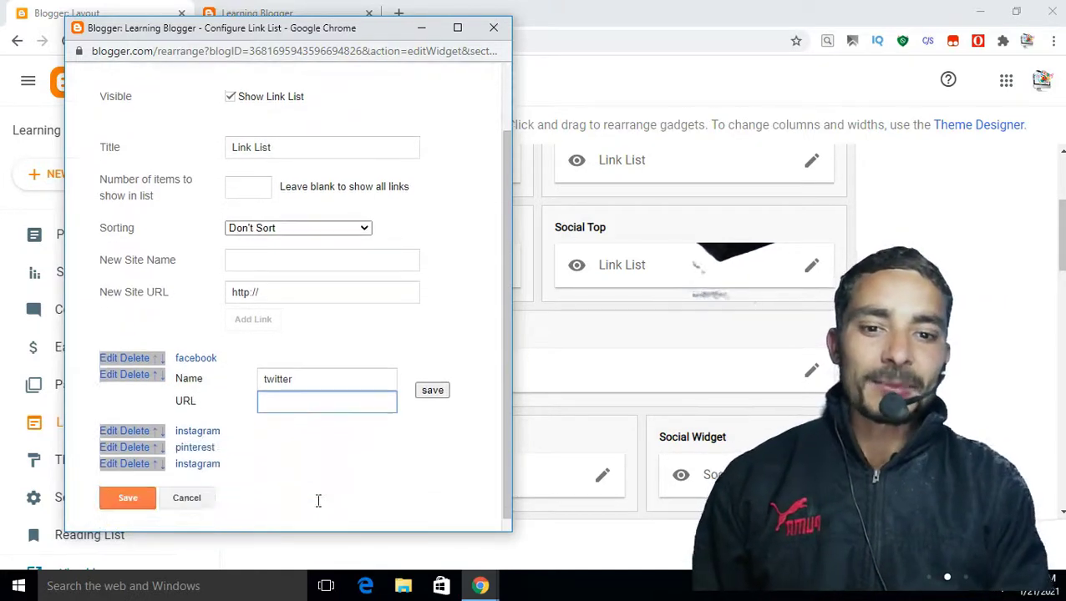
click(143, 493)
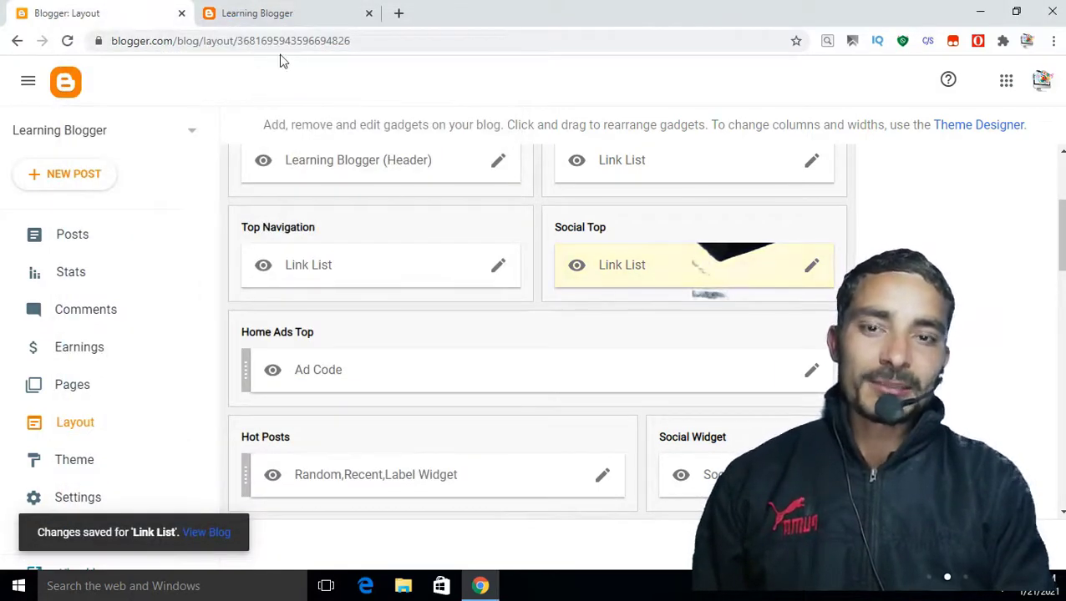
Examine the top social icons and the advertisement placeholders on the live blog
click(282, 8)
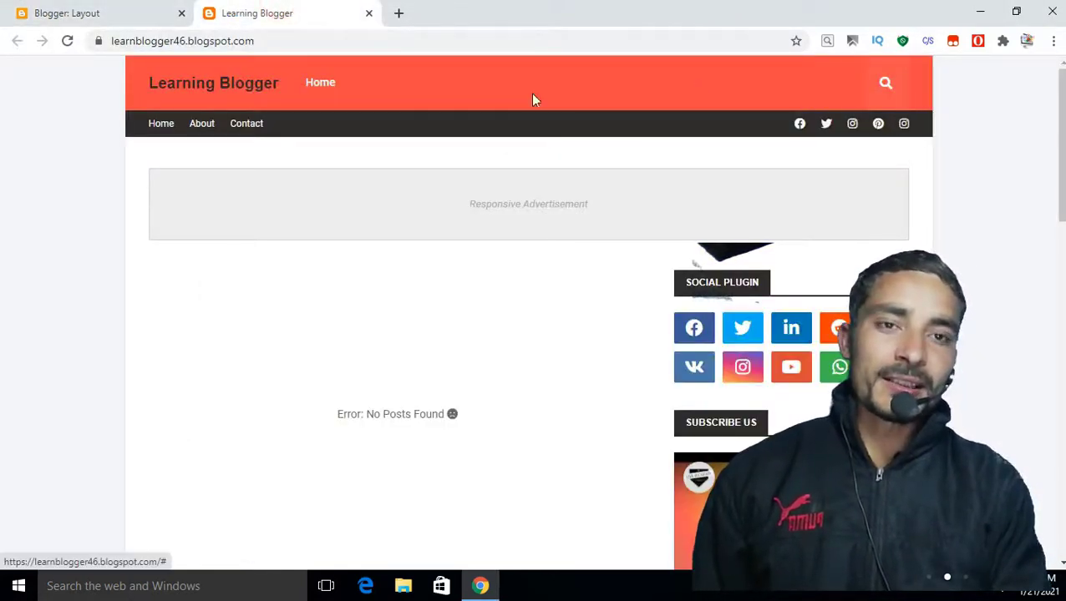
click(100, 7)
click(306, 7)
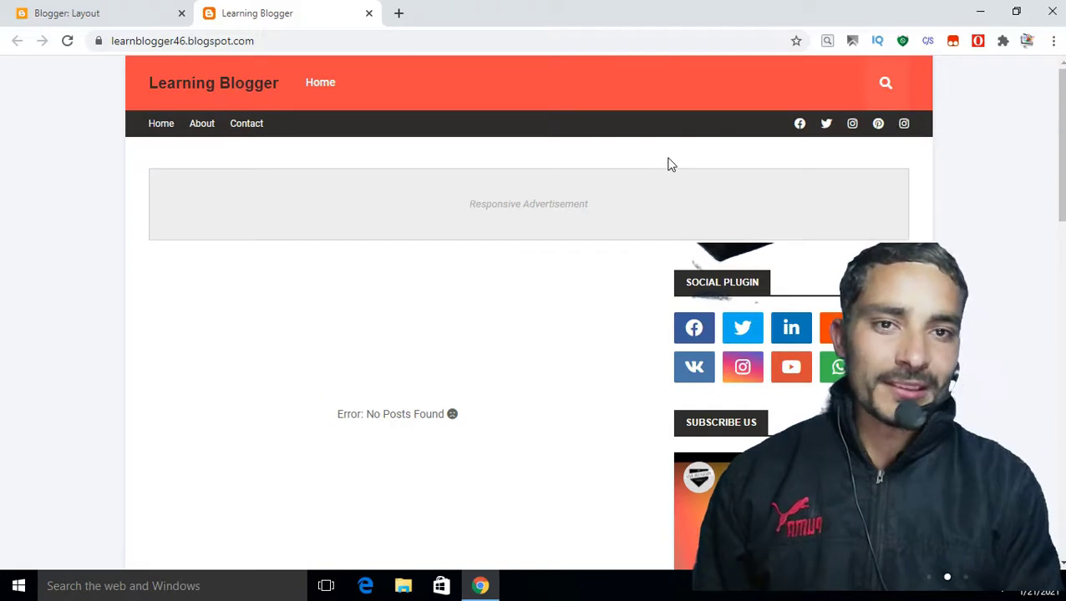
scroll(668, 164, down, 1)
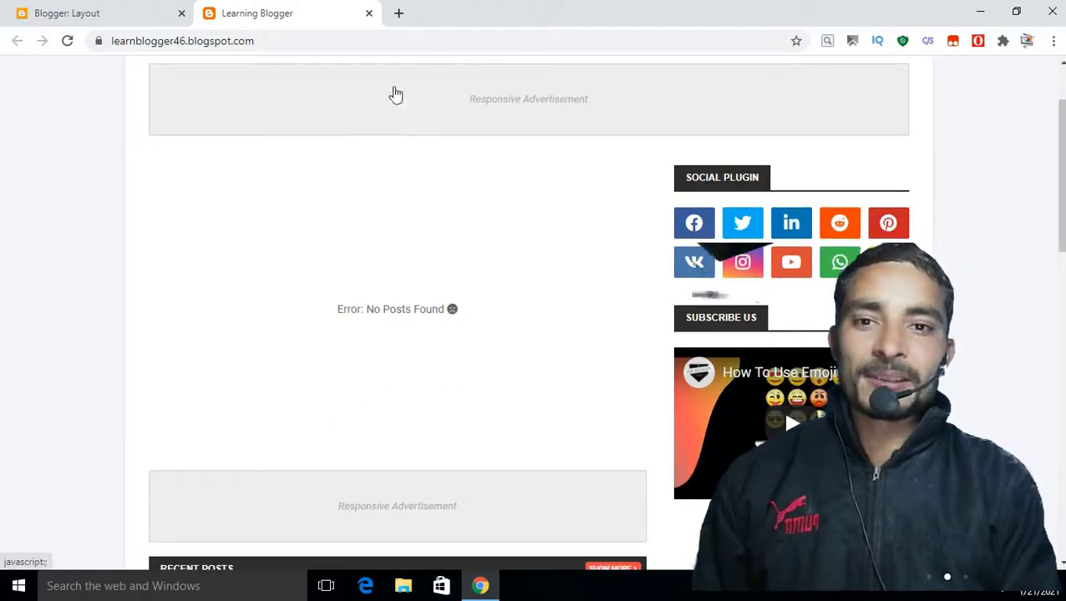
Remove the Ad Code gadget from the Home Ads Top section of the layout
click(117, 11)
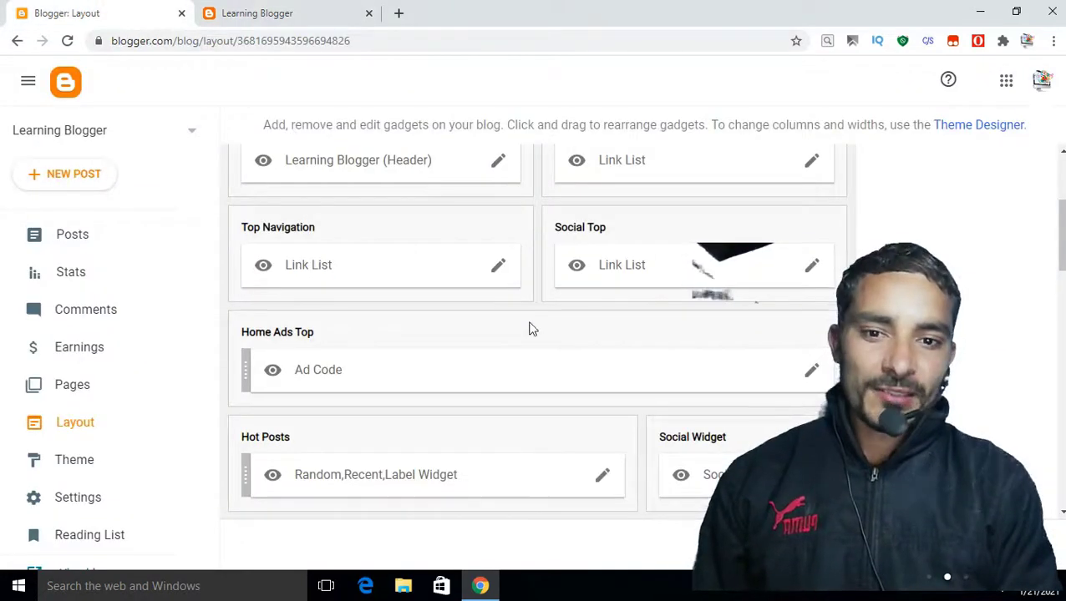
scroll(529, 328, down, 1)
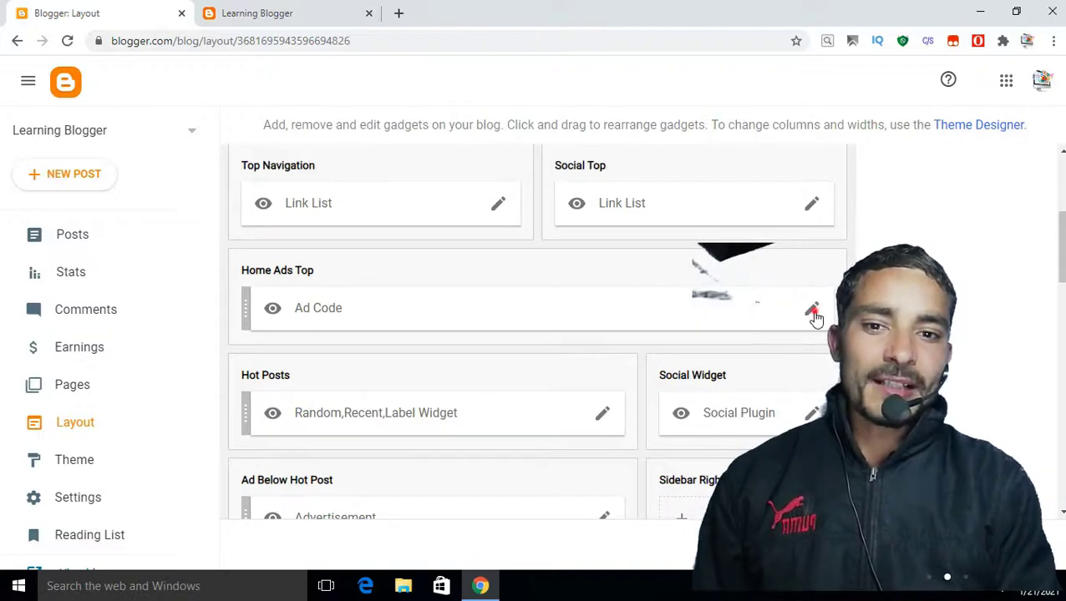
click(812, 311)
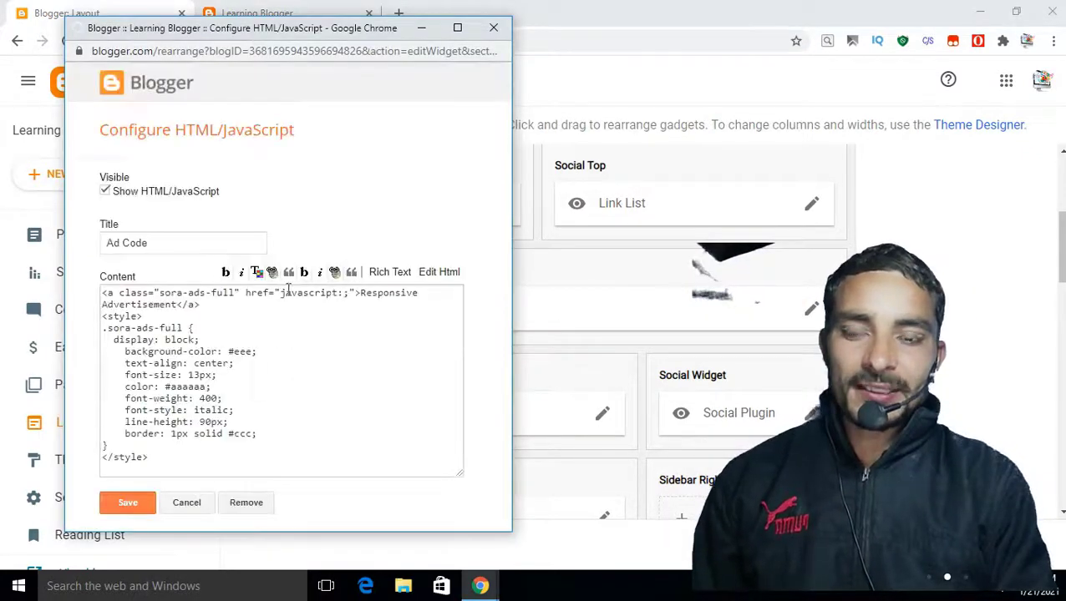
click(239, 387)
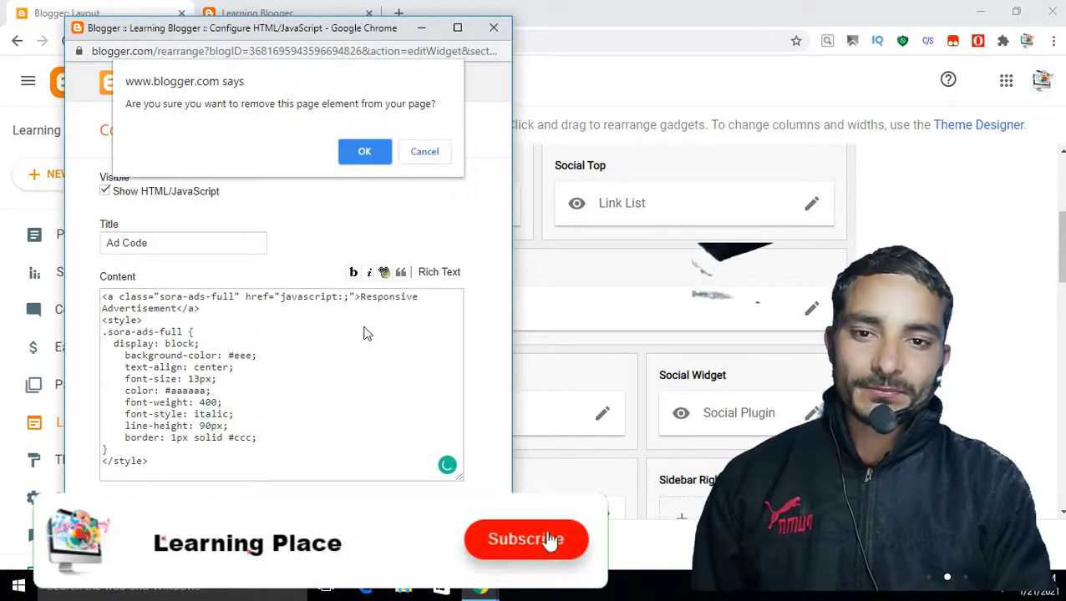
click(374, 154)
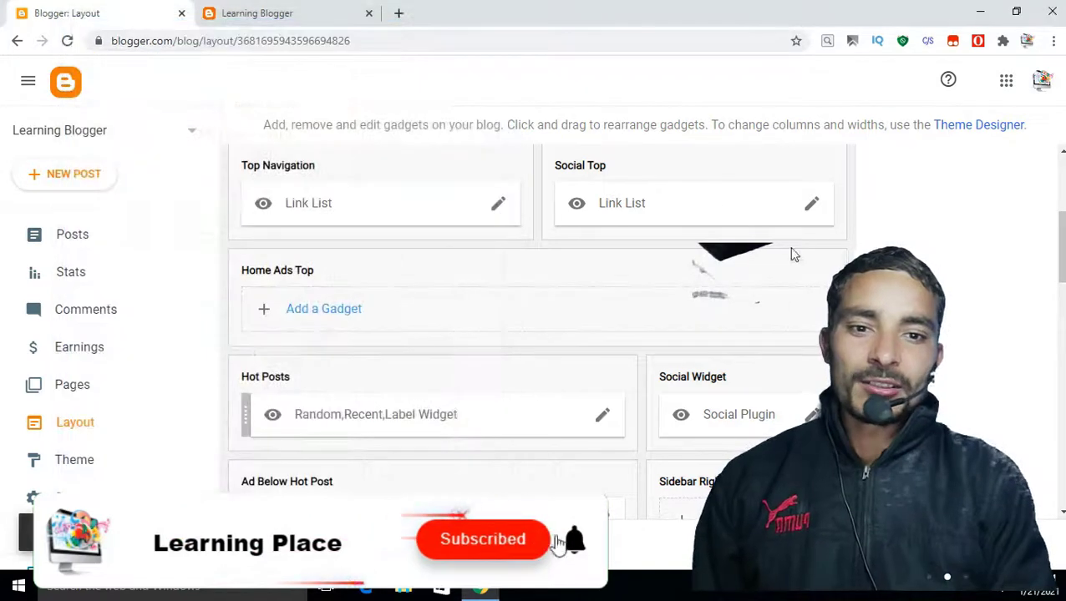
Reload the live blog and check the top ad area and the advertisement placeholder above Recent Posts
click(326, 13)
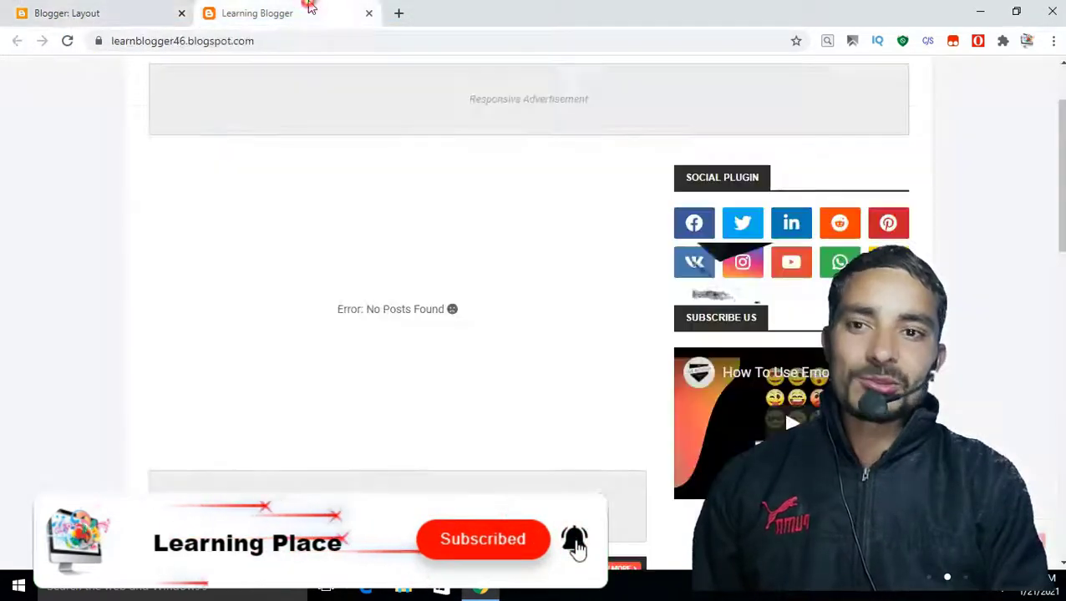
click(69, 40)
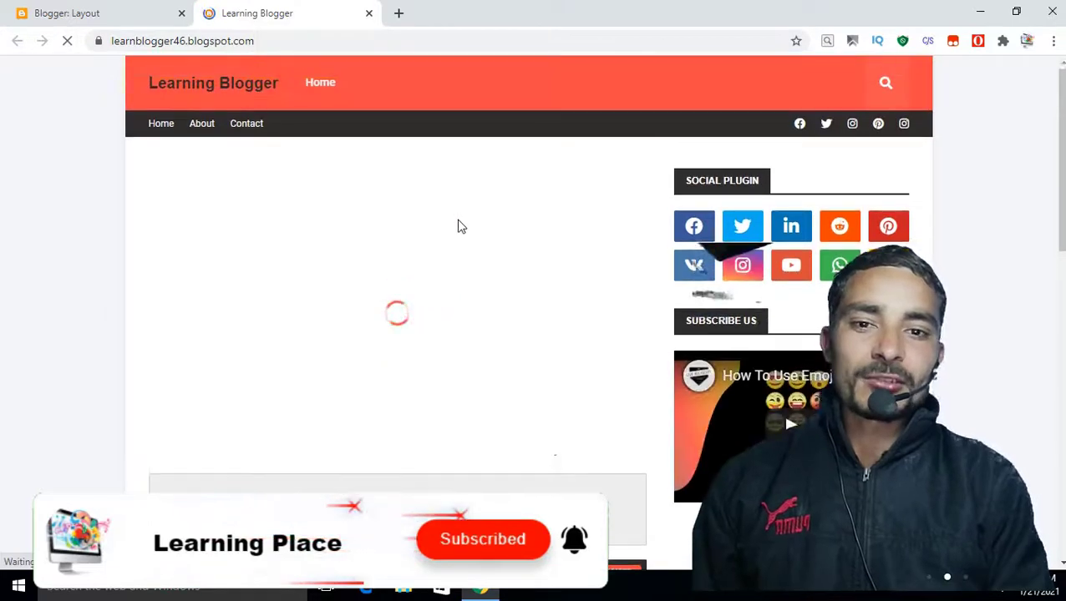
scroll(451, 230, down, 3)
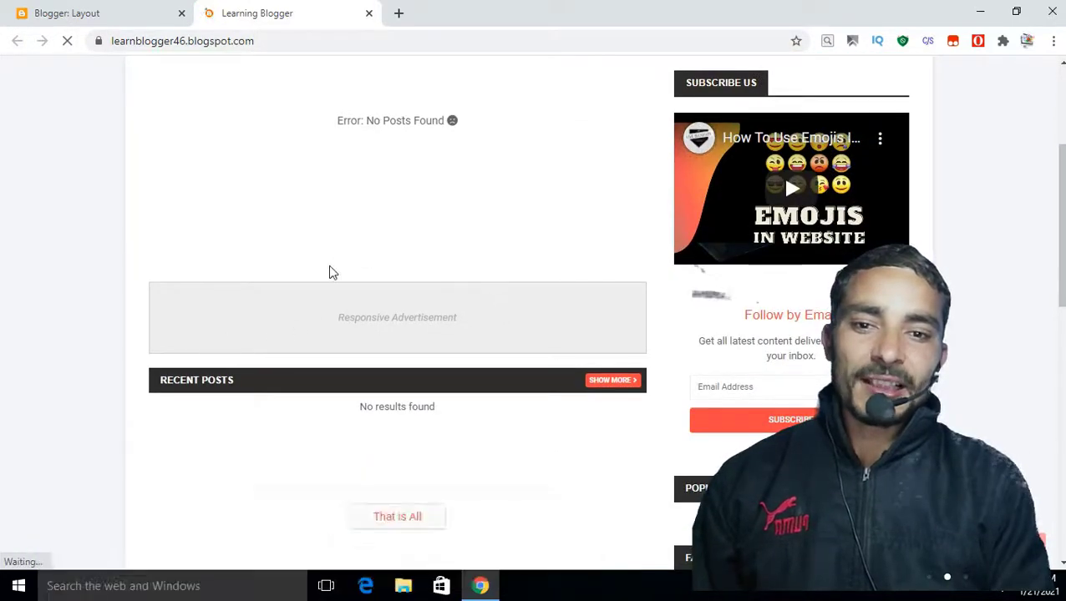
Remove the Advertisement gadget from the Ad Below Hot Post section of the layout
click(71, 12)
scroll(438, 334, down, 3)
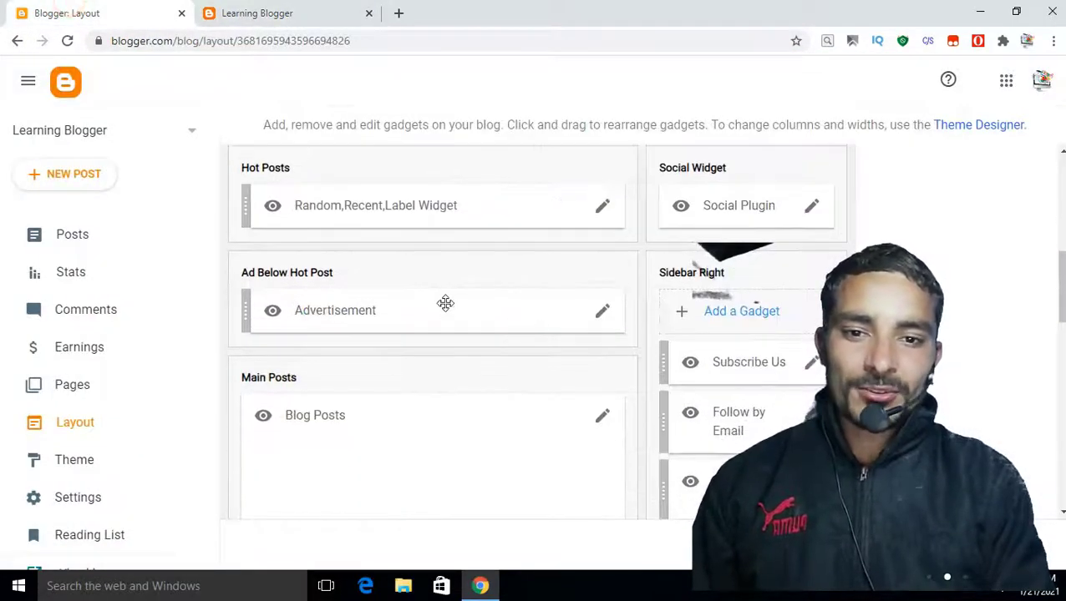
click(602, 315)
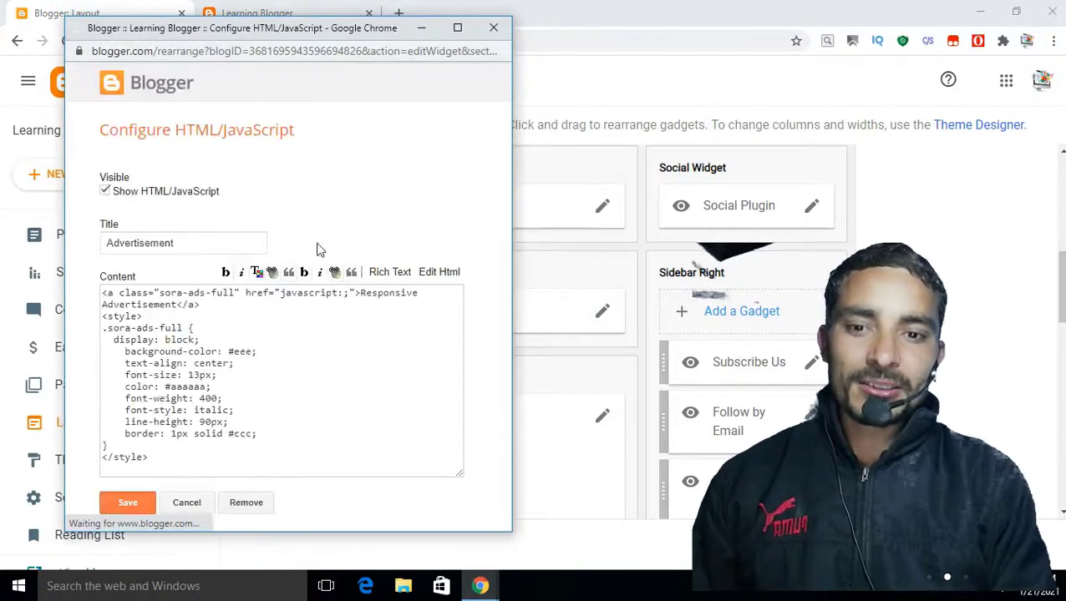
click(246, 503)
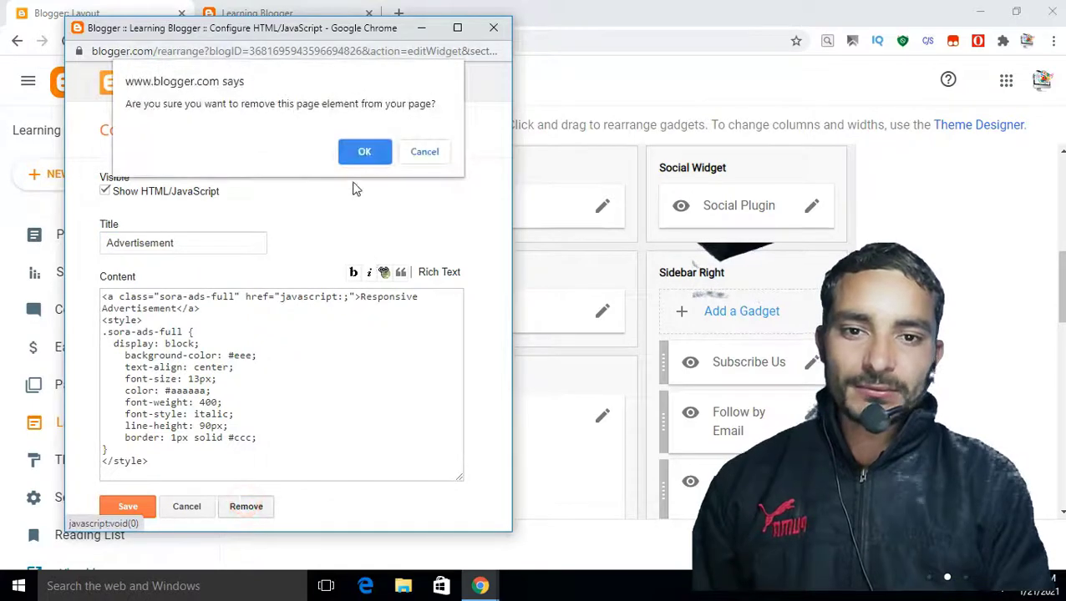
click(365, 152)
Reload the live blog and check the area above Recent Posts and the sidebar
click(241, 8)
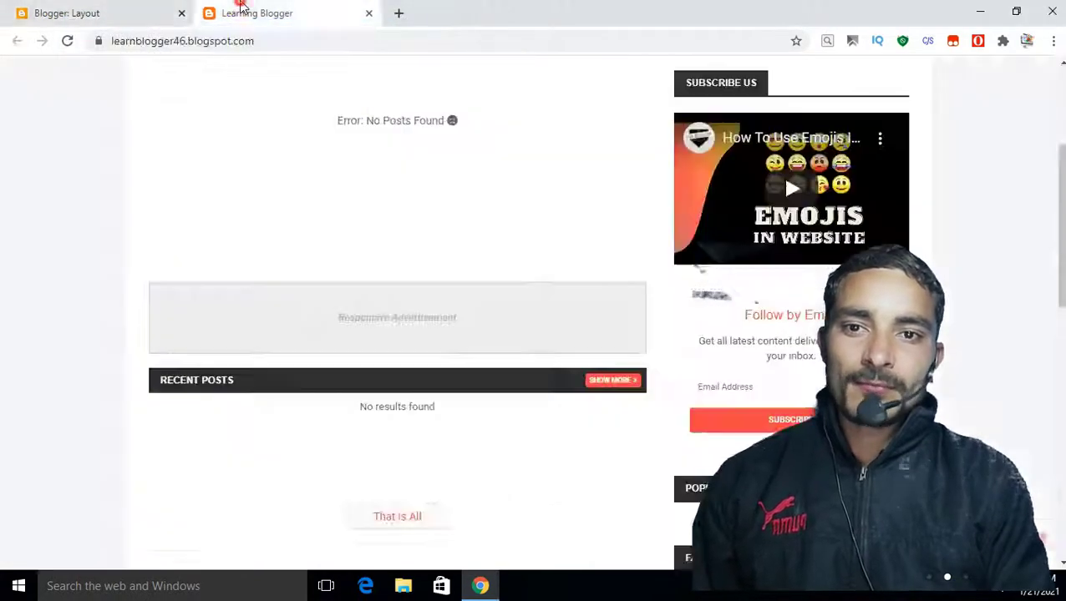
click(69, 40)
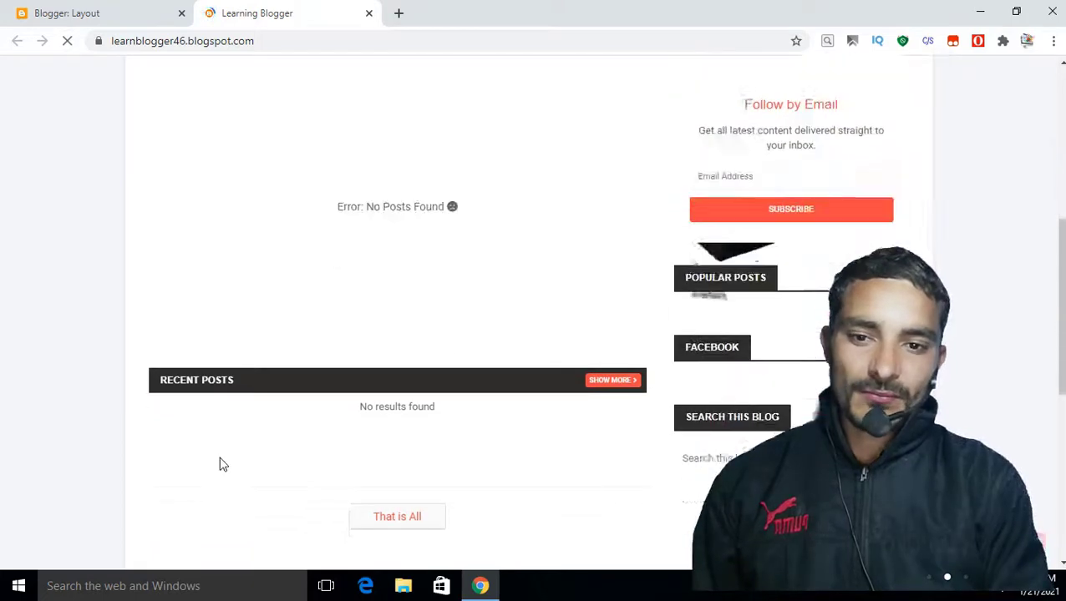
scroll(253, 380, down, 2)
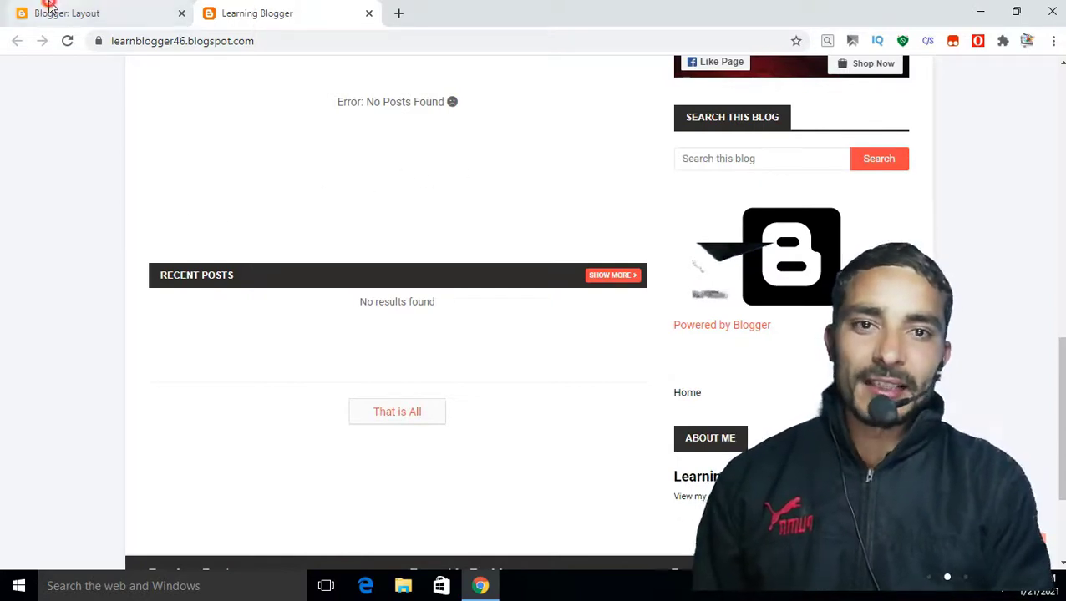
Hide the Subscribe Us gadget in the Sidebar Right section, save it, and reload the live blog
click(142, 6)
scroll(622, 165, down, 2)
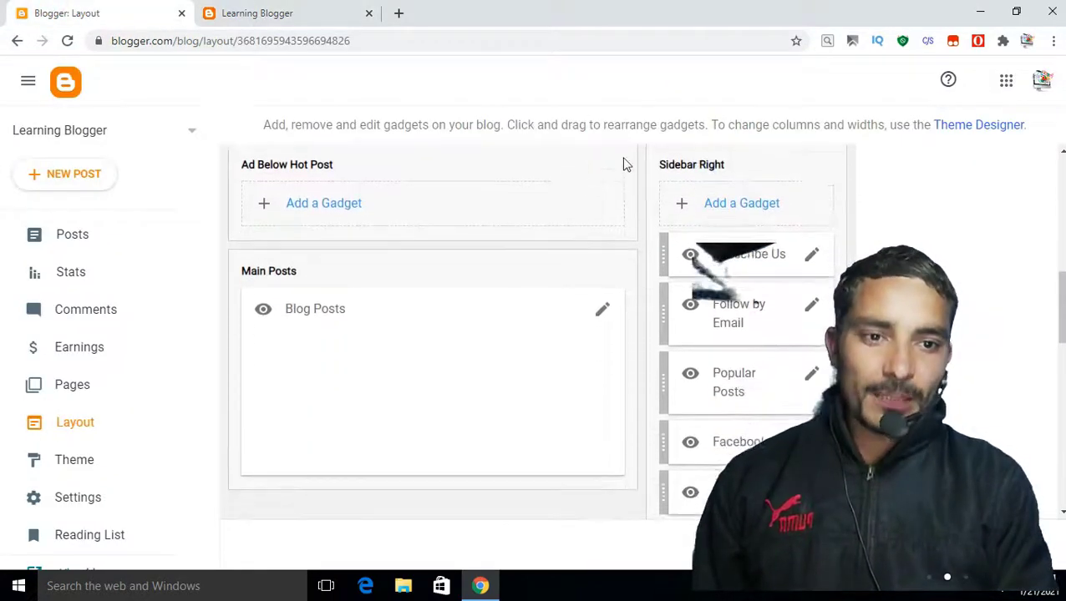
click(814, 247)
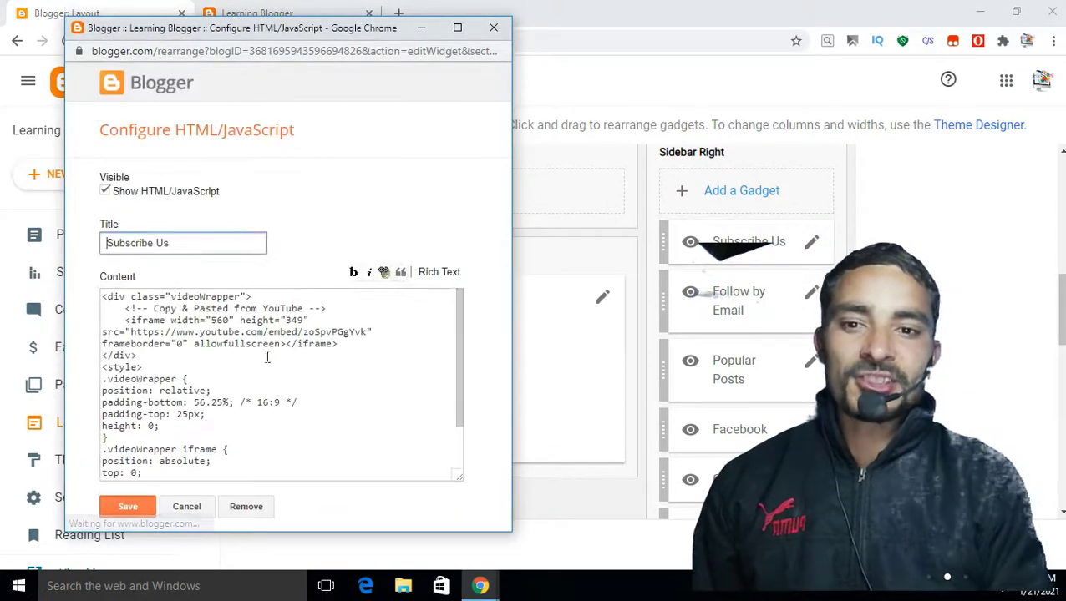
scroll(210, 435, down, 2)
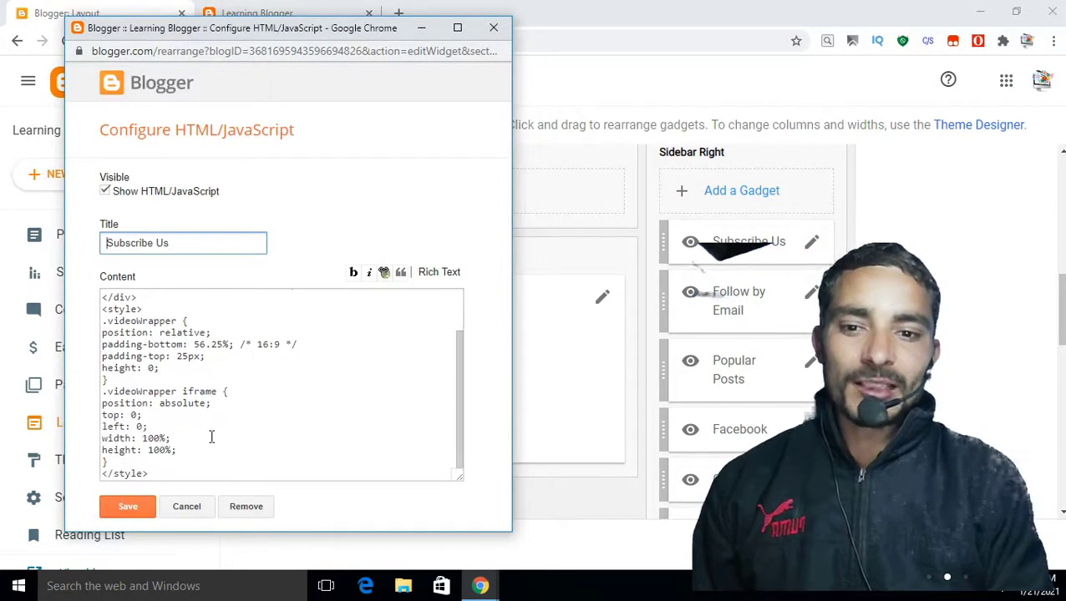
click(133, 192)
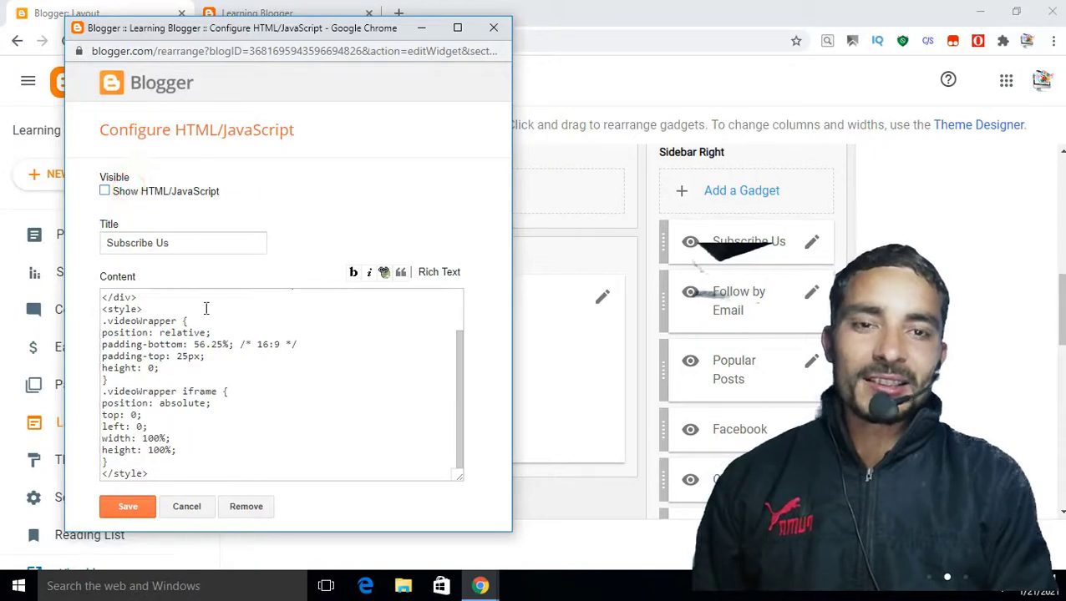
click(141, 514)
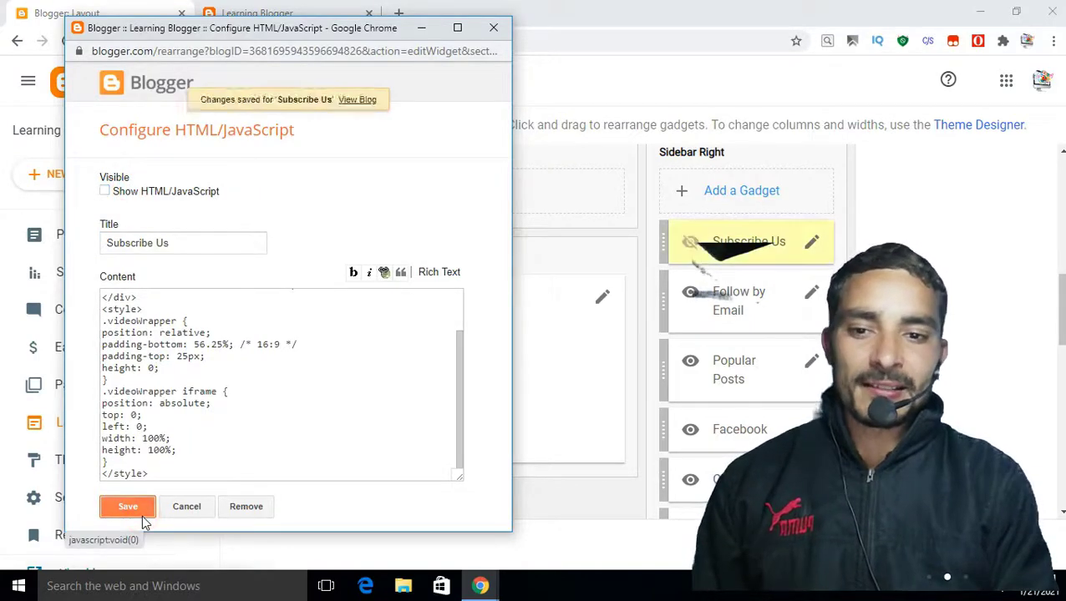
click(293, 10)
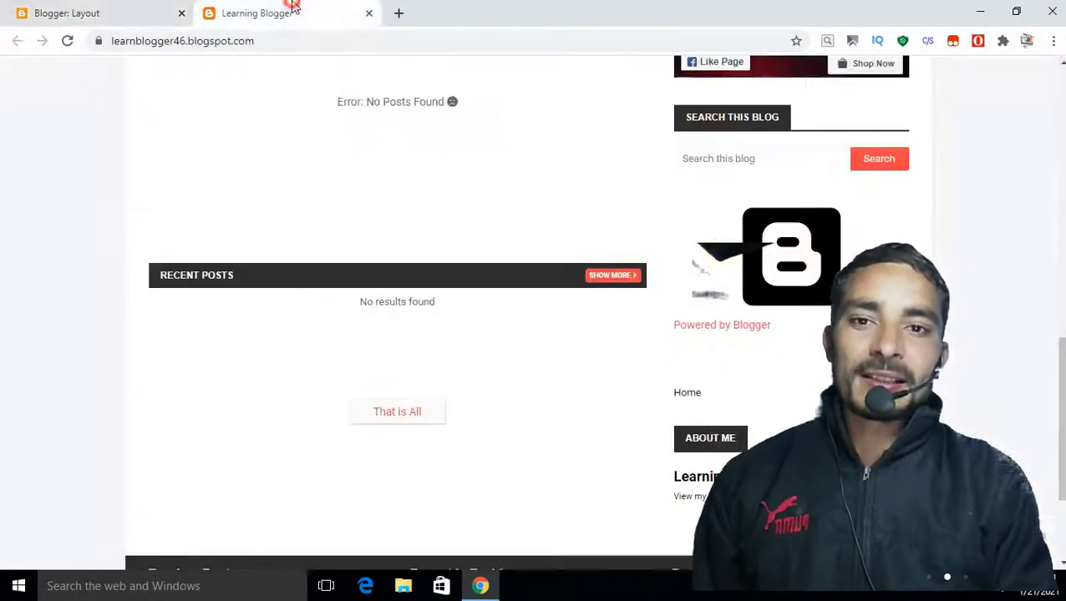
key(F5)
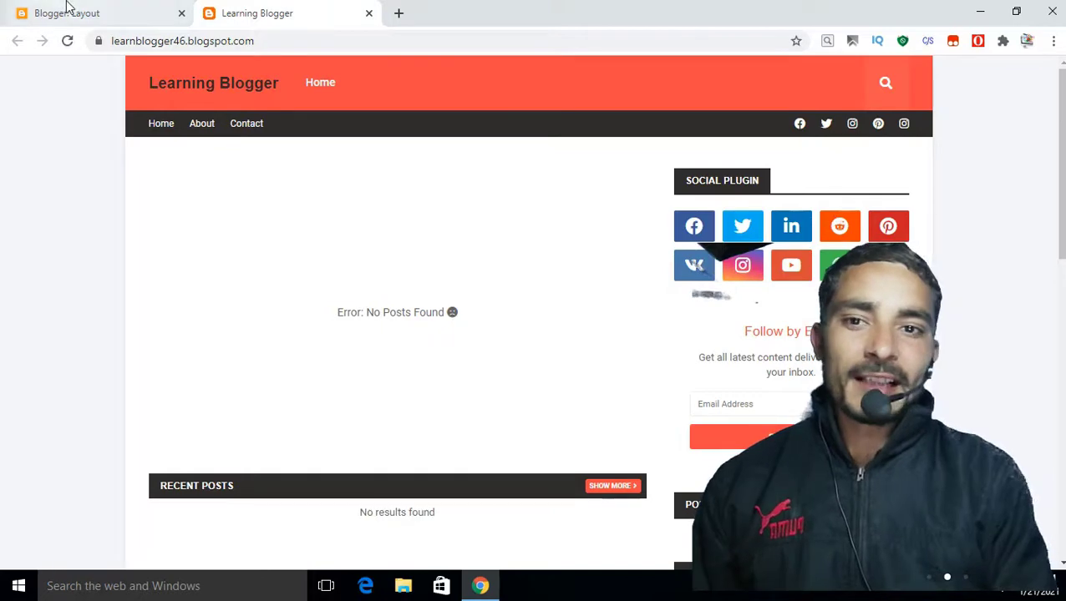
In the Social Plugin link list of the Social Widget section, set the facebook link's URL to # and save the list
click(67, 13)
scroll(503, 297, up, 3)
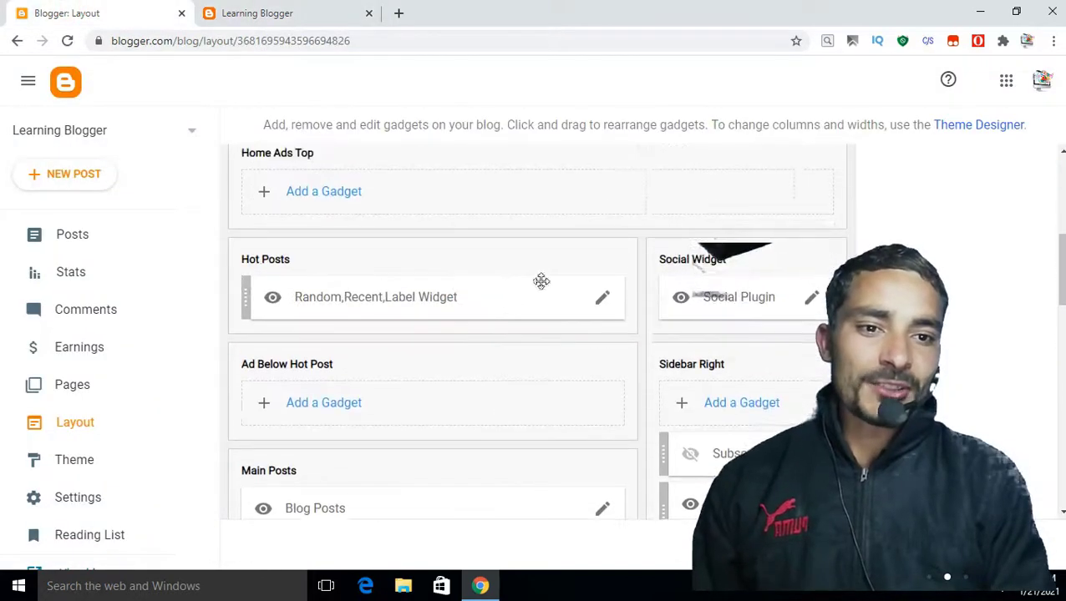
click(810, 299)
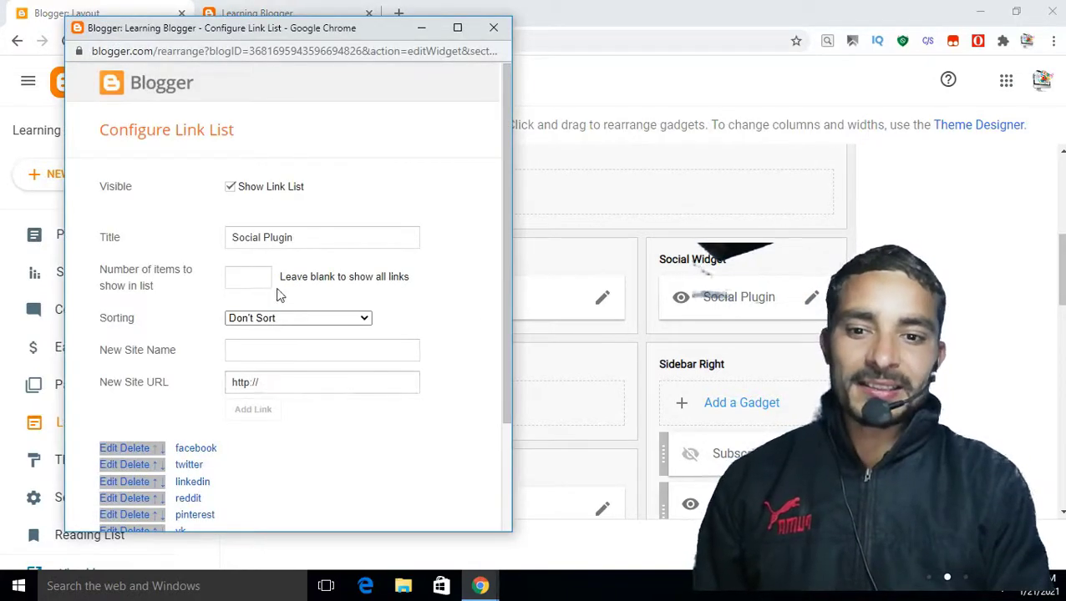
scroll(109, 393, down, 2)
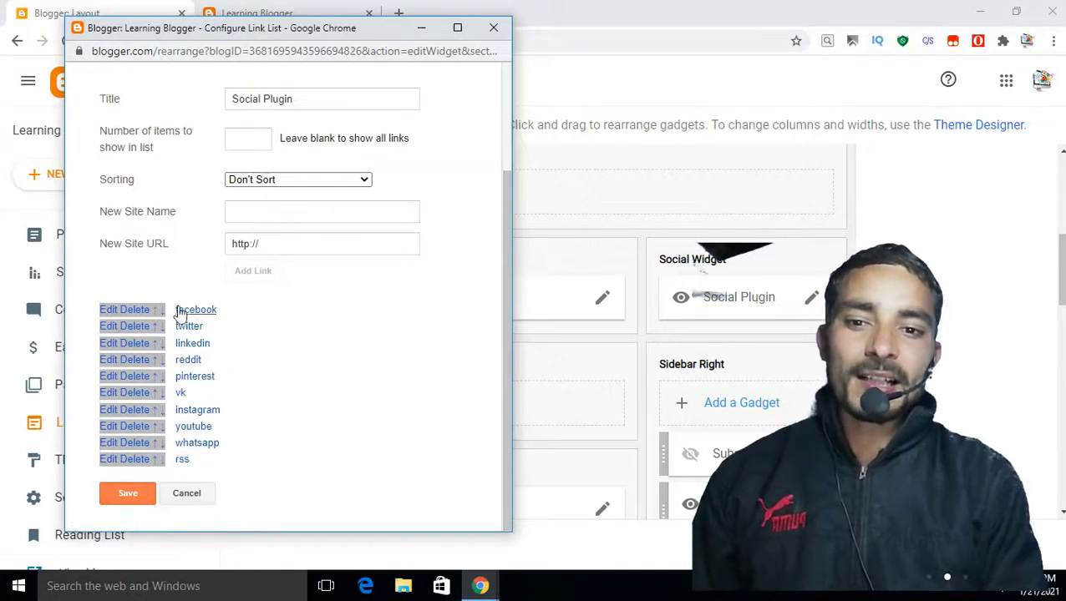
click(109, 313)
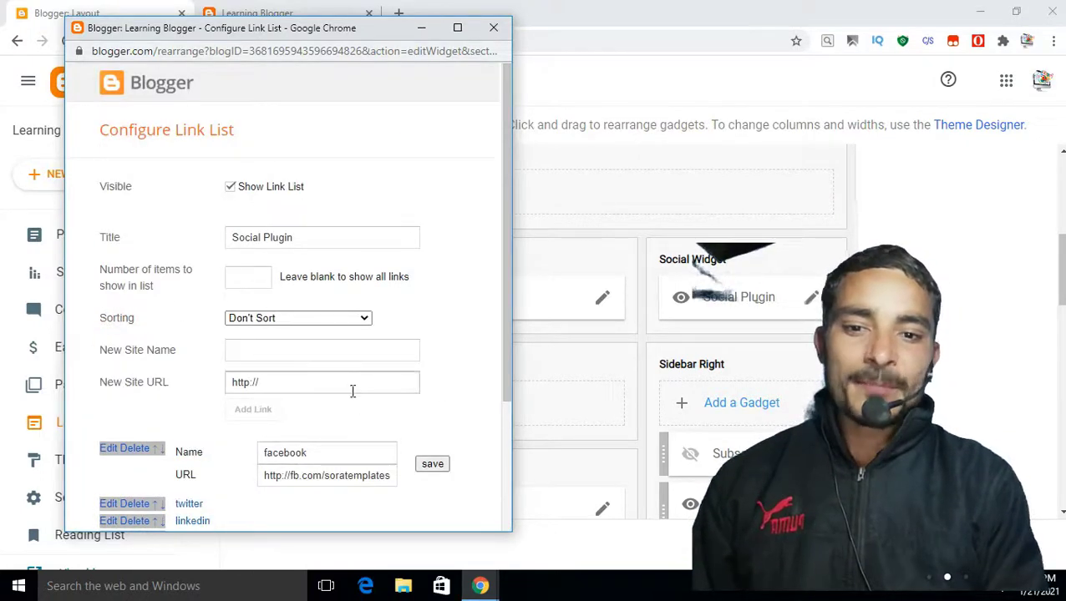
double_click(331, 476)
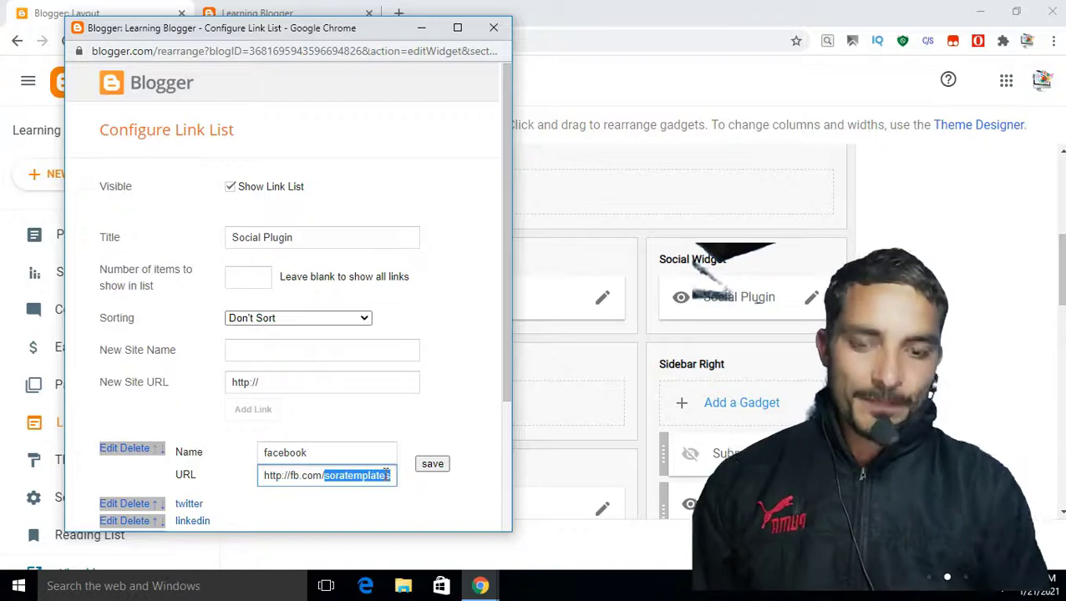
key(BackSpace)
key(BackSpace)
key(BackSpace)
key(BackSpace)
key(BackSpace)
key(BackSpace)
key(BackSpace)
key(BackSpace)
key(BackSpace)
key(BackSpace)
key(BackSpace)
key(BackSpace)
key(BackSpace)
key(BackSpace)
key(BackSpace)
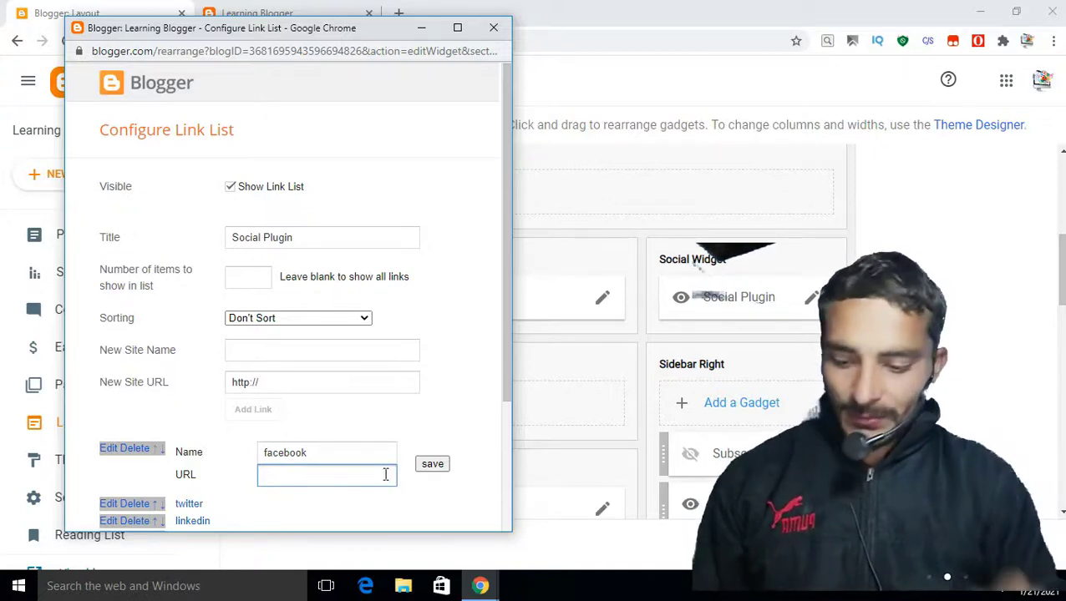
text($)
key(BackSpace)
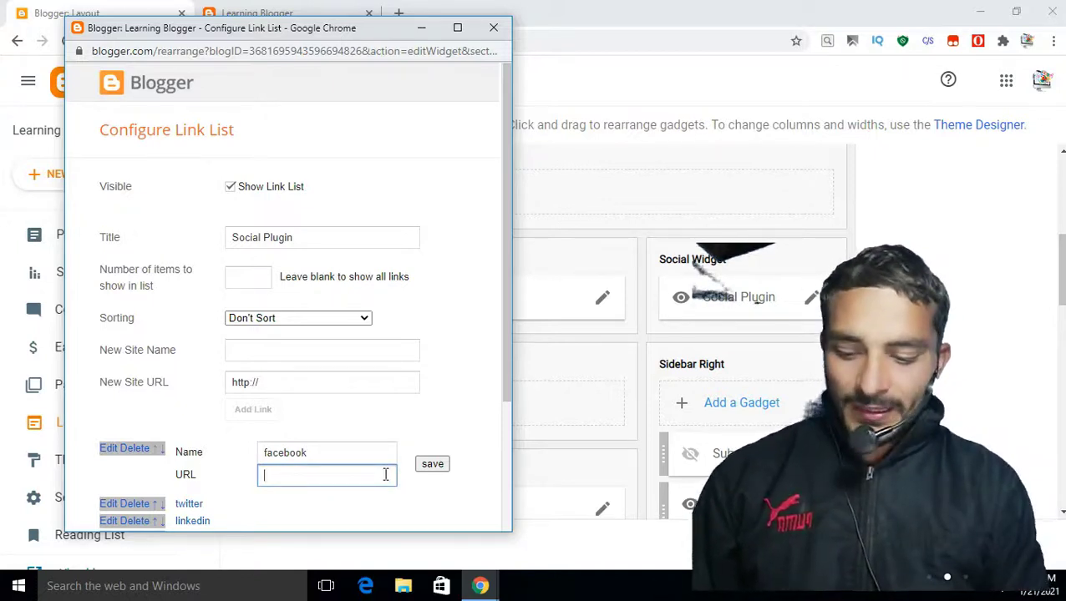
text(#)
click(447, 464)
scroll(338, 468, down, 2)
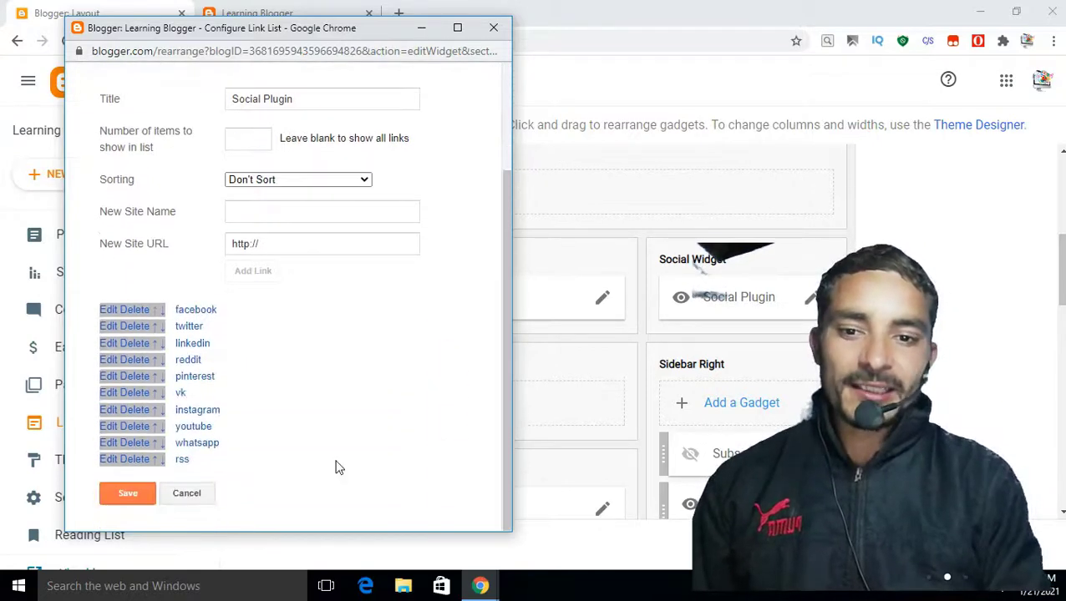
click(122, 498)
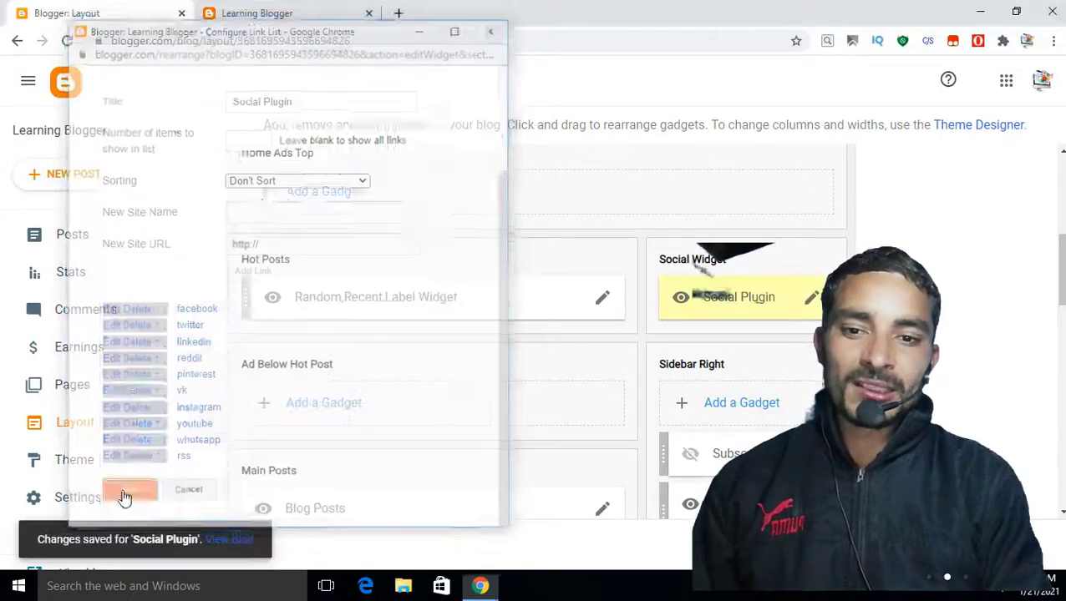
Hide the Facebook gadget in the Sidebar Right section and save it
scroll(326, 418, down, 3)
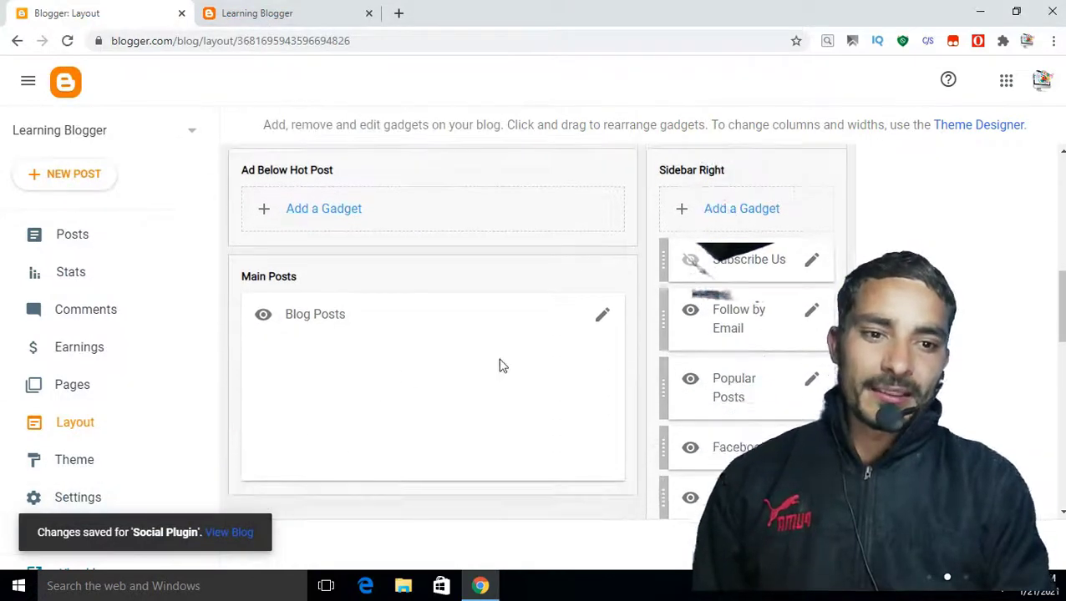
scroll(679, 368, down, 3)
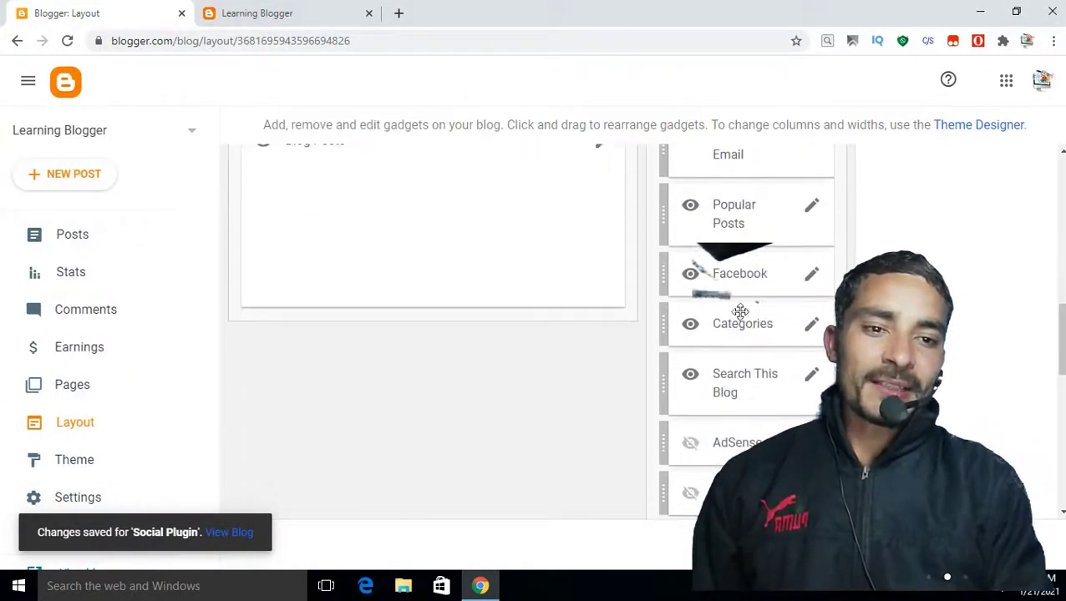
click(813, 281)
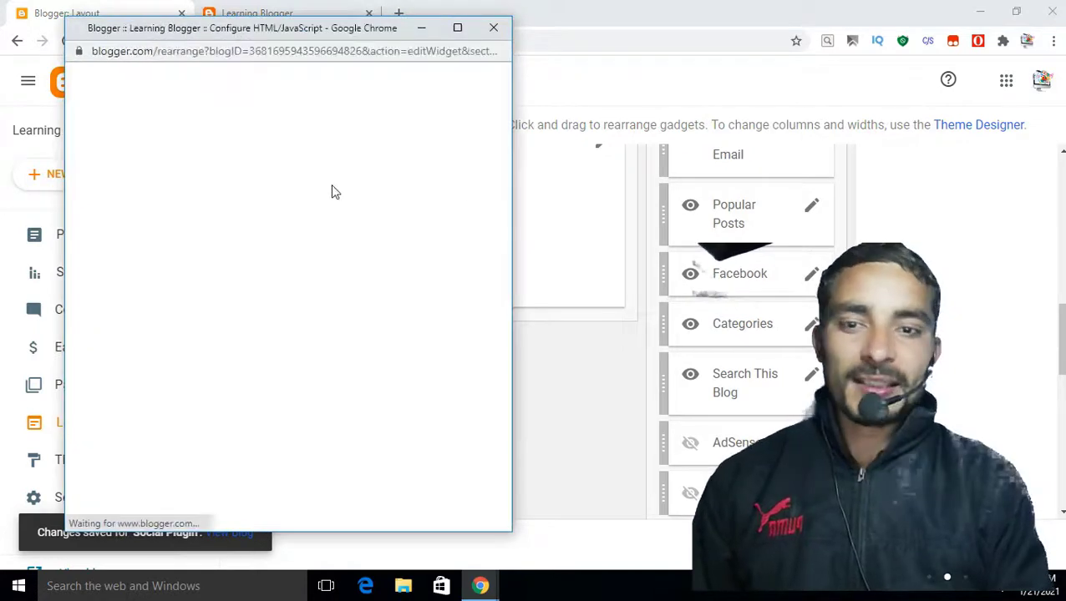
click(117, 193)
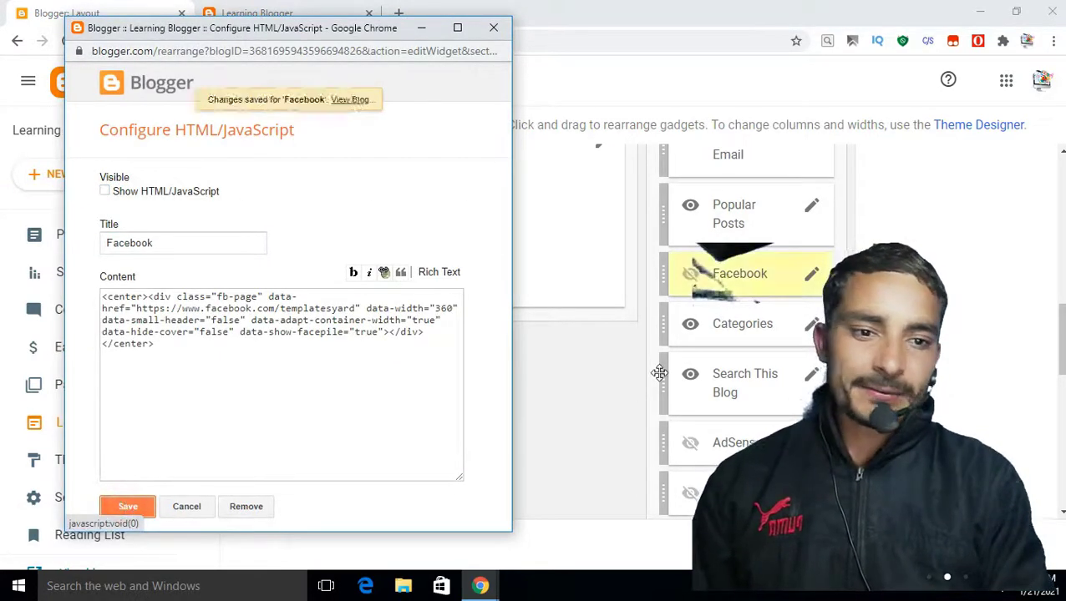
Remove both AdSense gadgets from the Sidebar Right section of the layout
scroll(662, 374, down, 3)
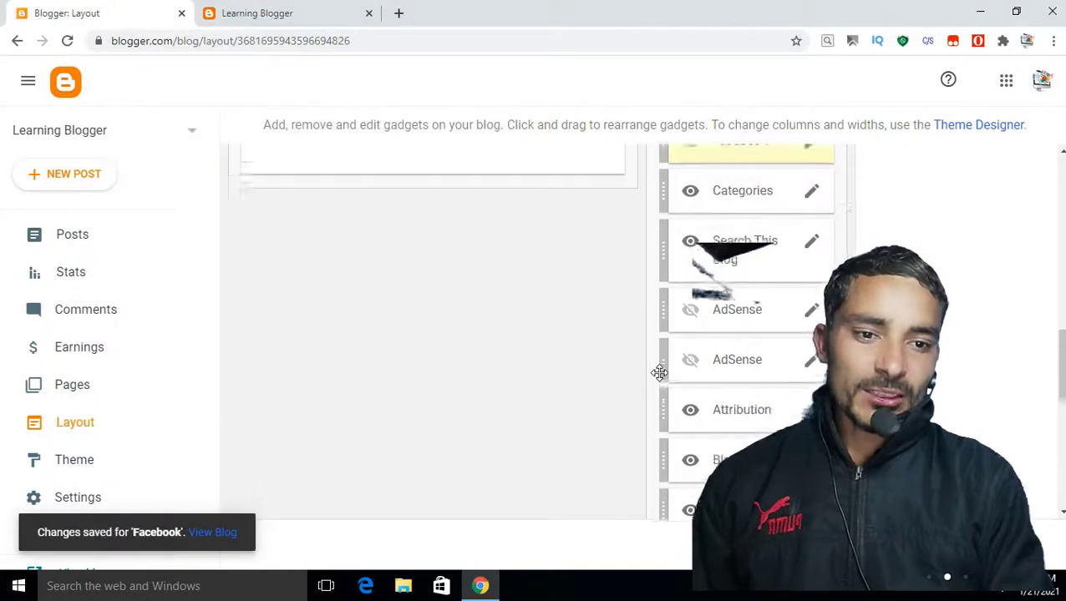
click(808, 306)
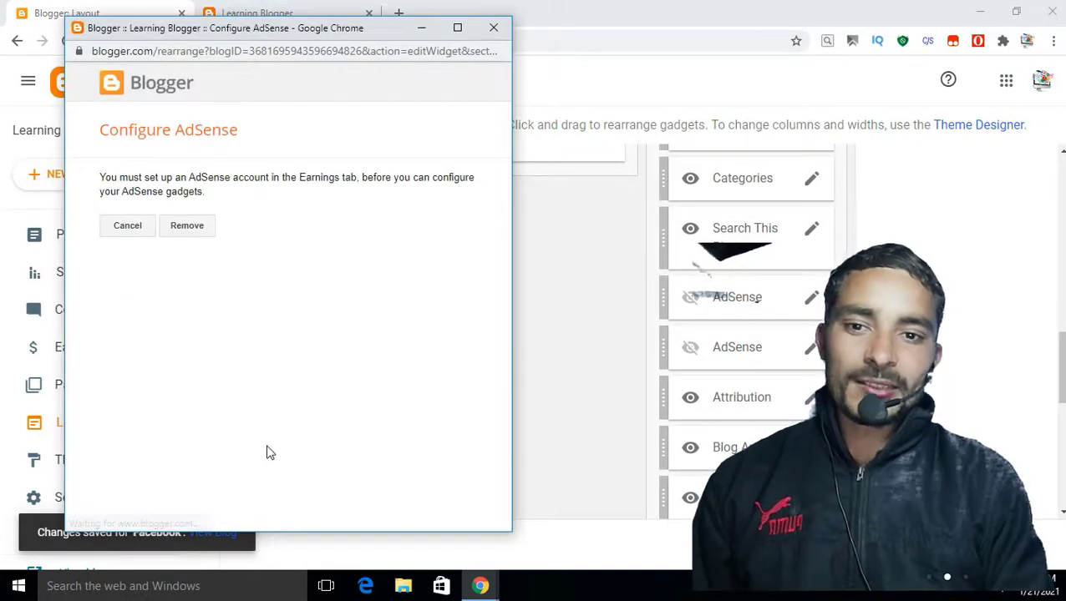
click(203, 226)
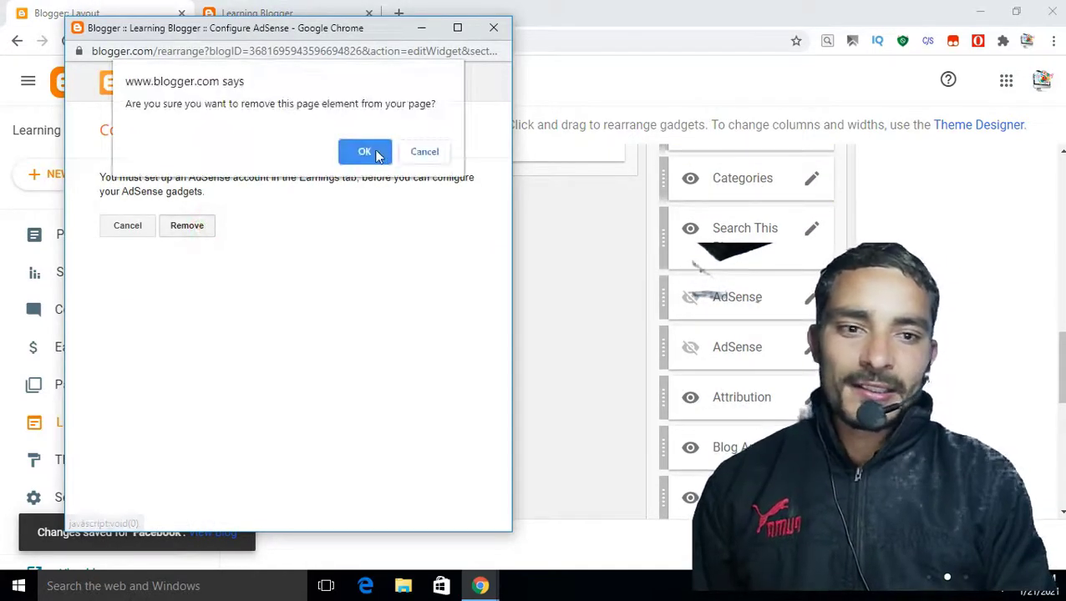
click(365, 152)
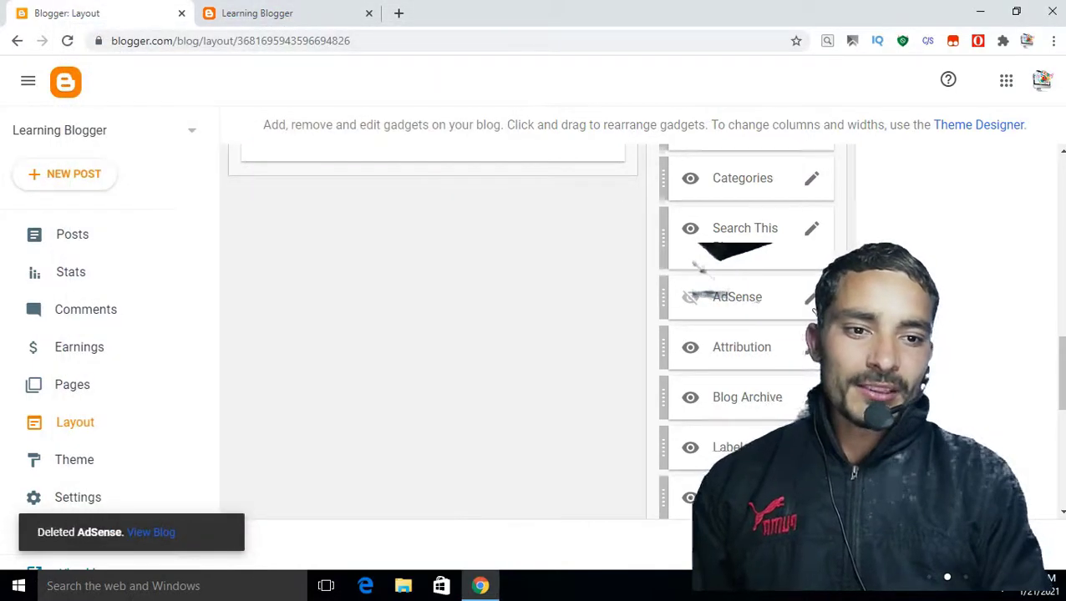
click(811, 301)
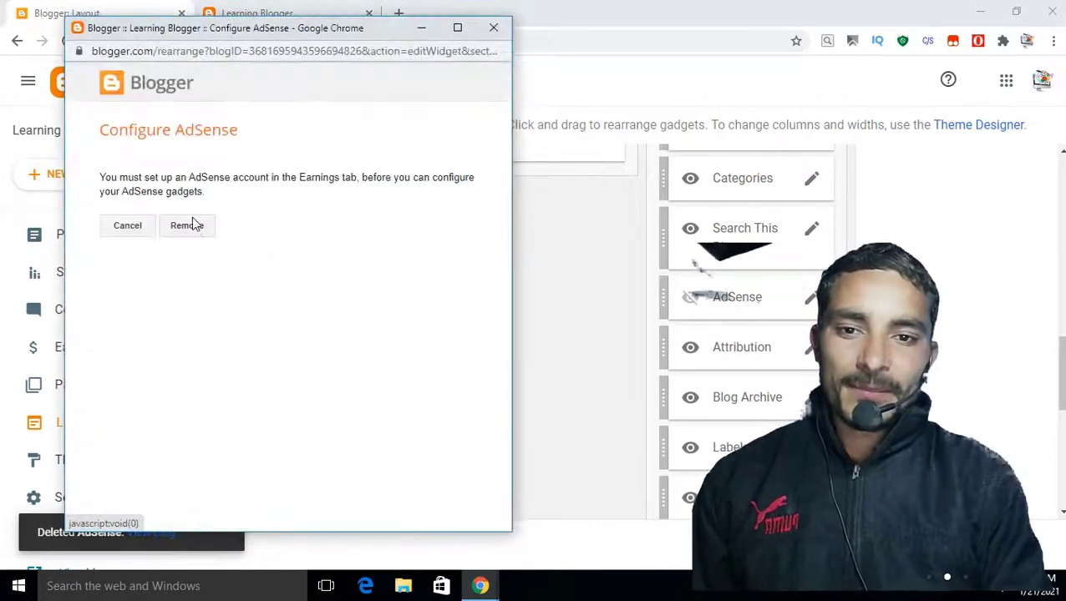
click(192, 230)
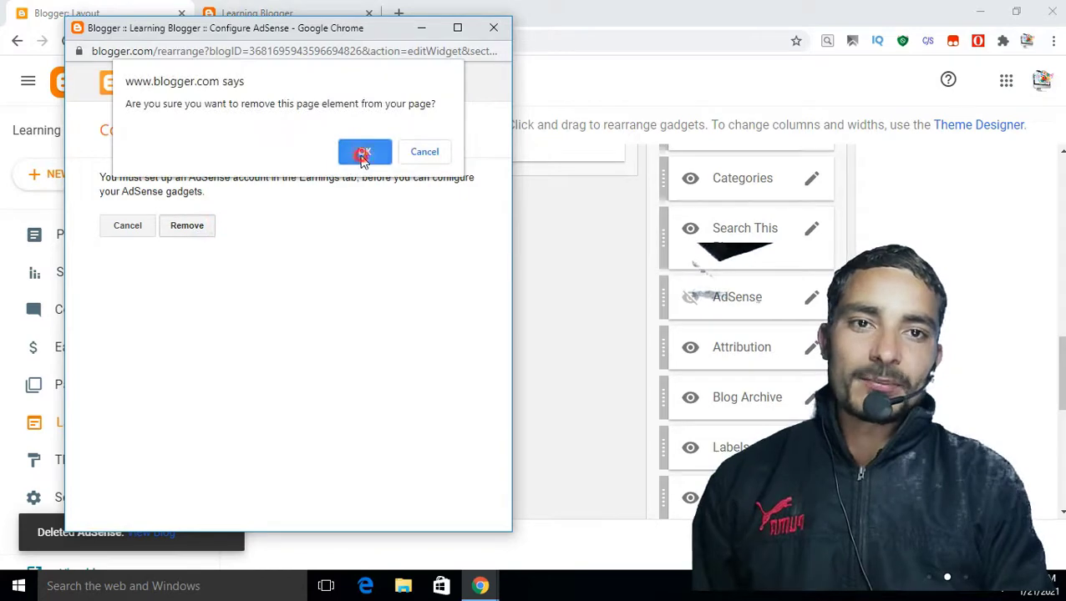
click(363, 153)
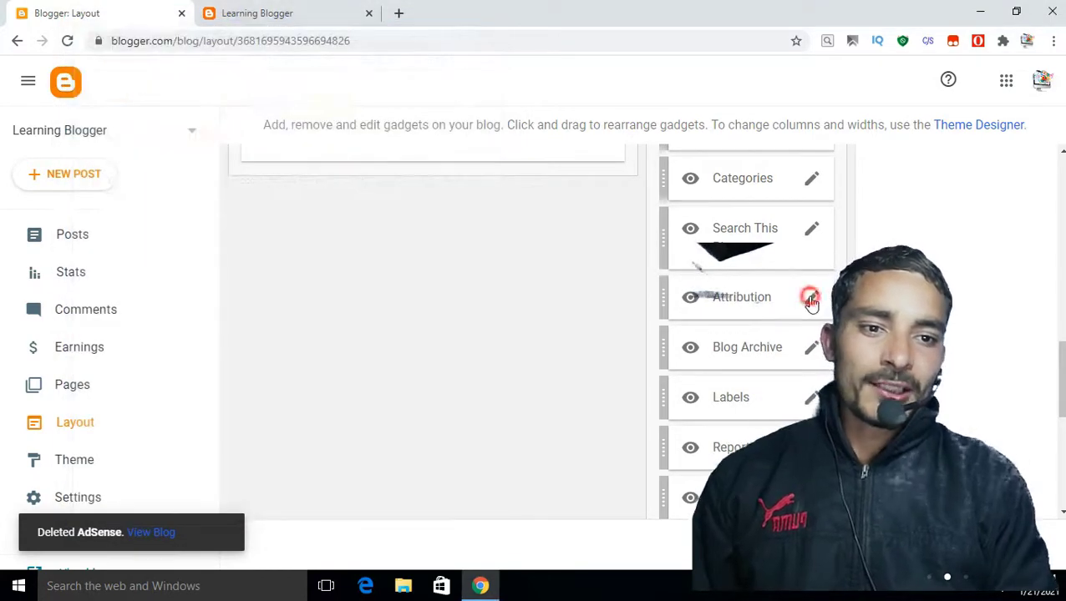
Remove the Attribution gadget from the Sidebar Right section after checking where it appears on the live blog
click(810, 299)
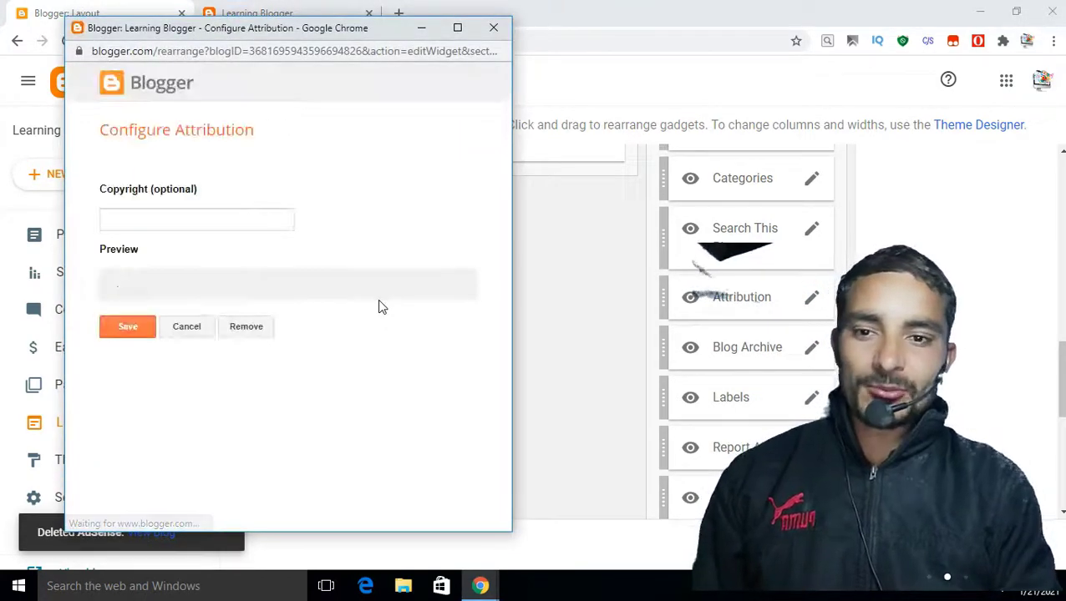
click(248, 10)
scroll(397, 250, down, 5)
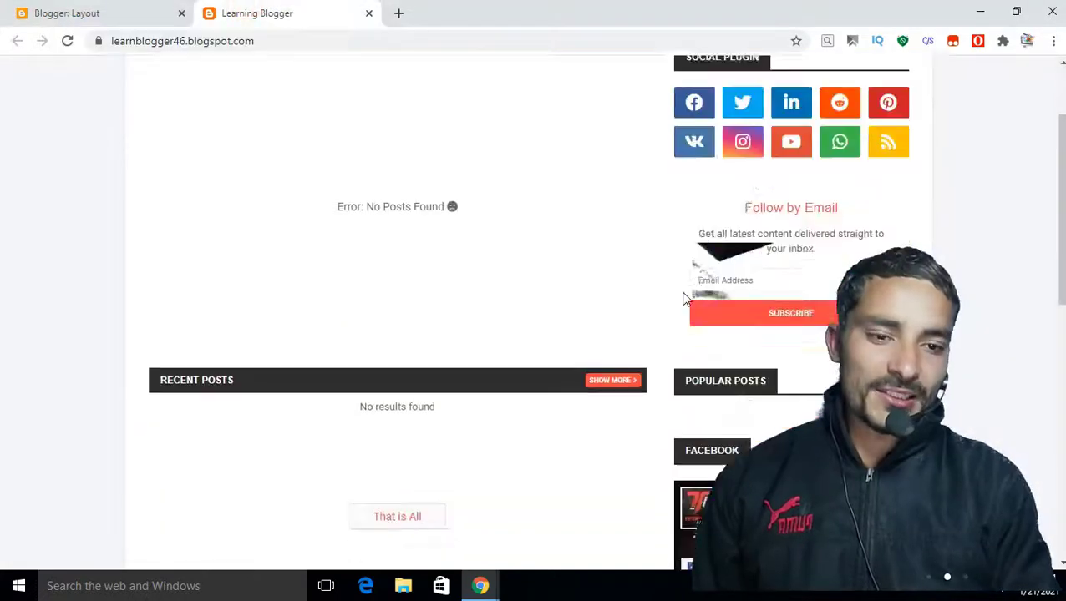
scroll(757, 242, down, 3)
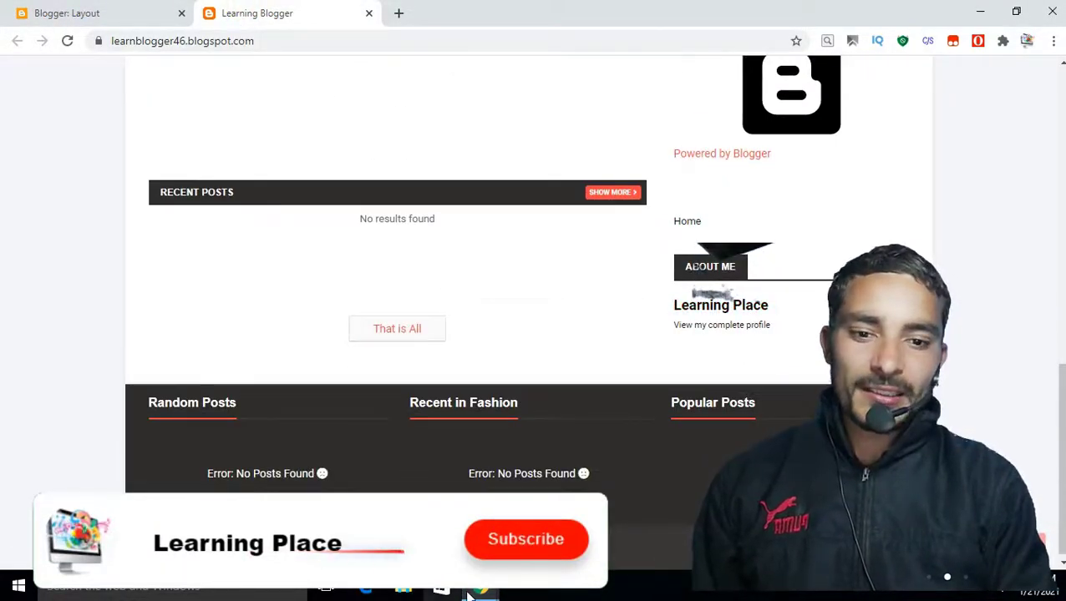
mouse_move(470, 595)
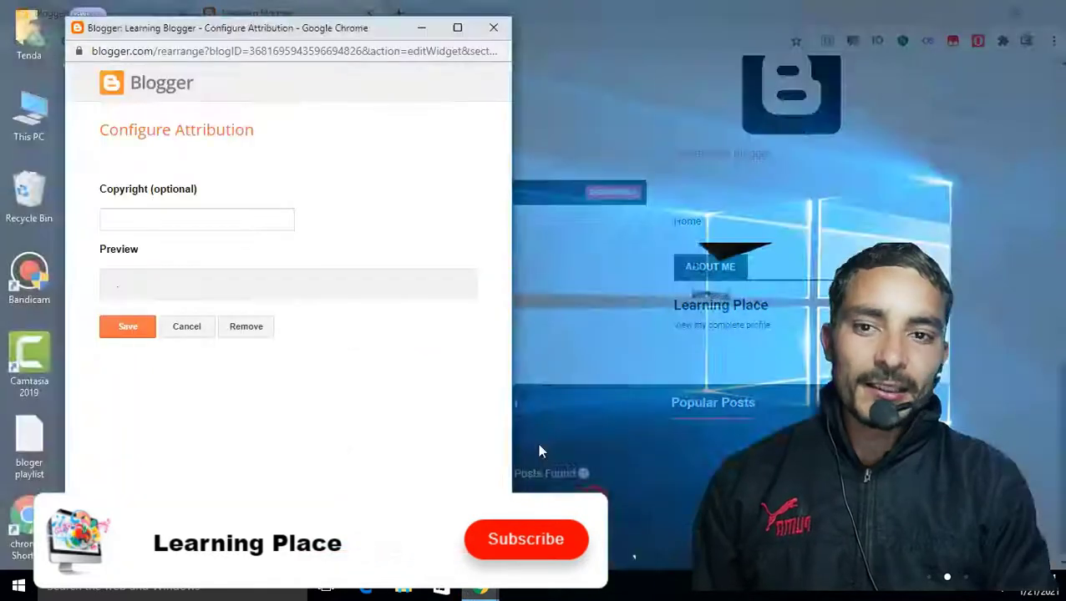
click(551, 476)
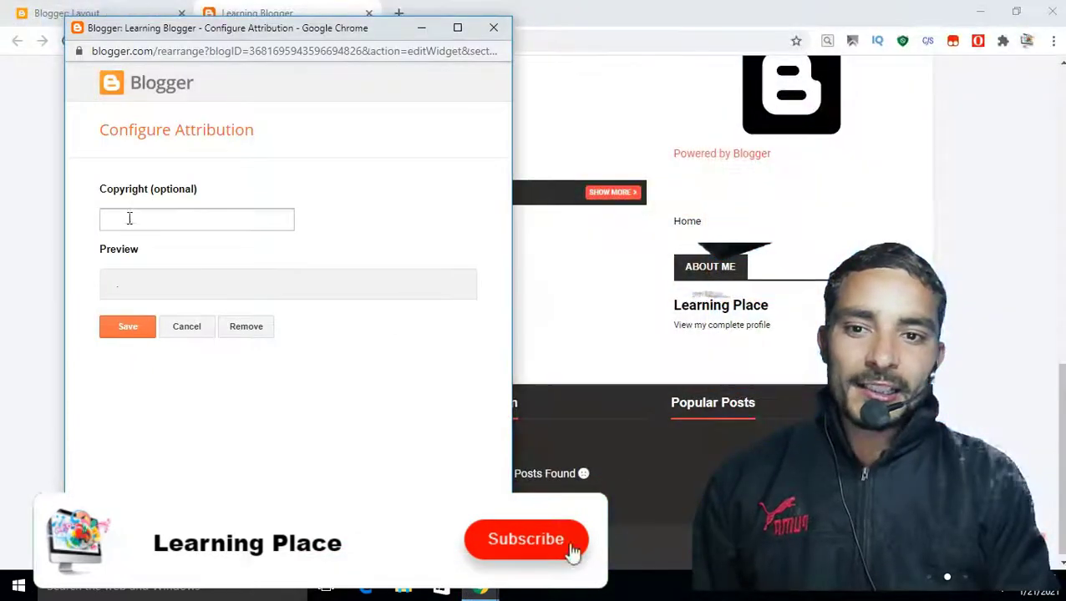
click(247, 330)
click(359, 150)
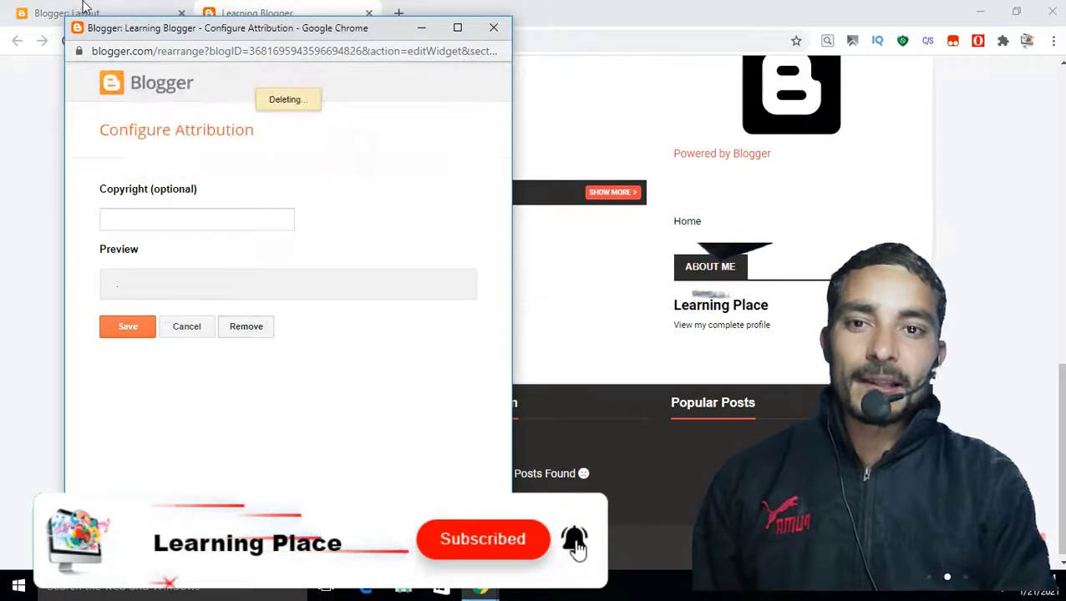
Remove the Report Abuse gadget from the Sidebar Right section of the layout
scroll(581, 340, down, 2)
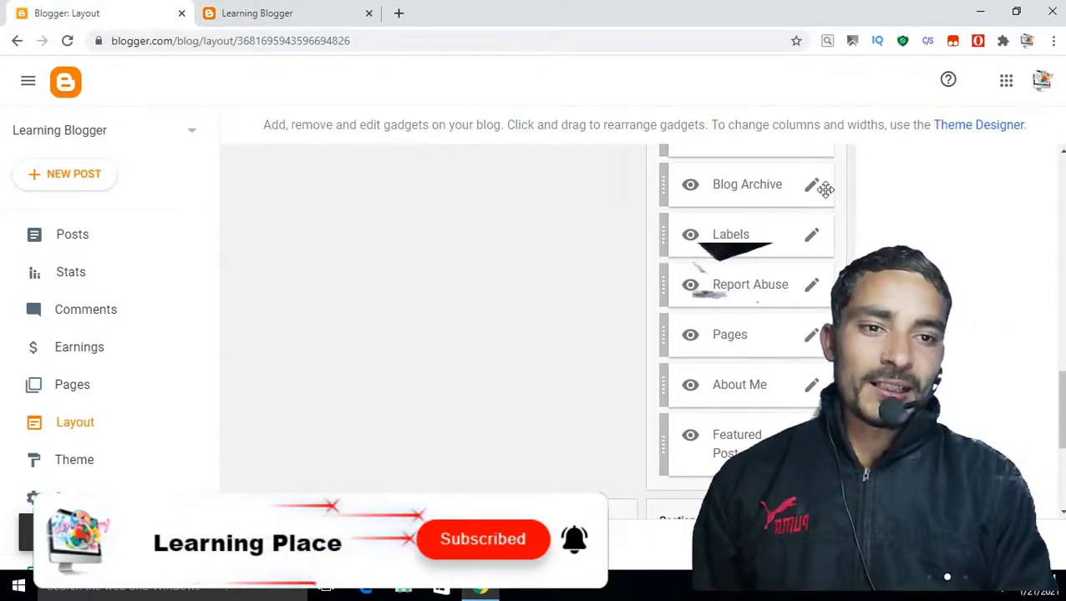
click(811, 290)
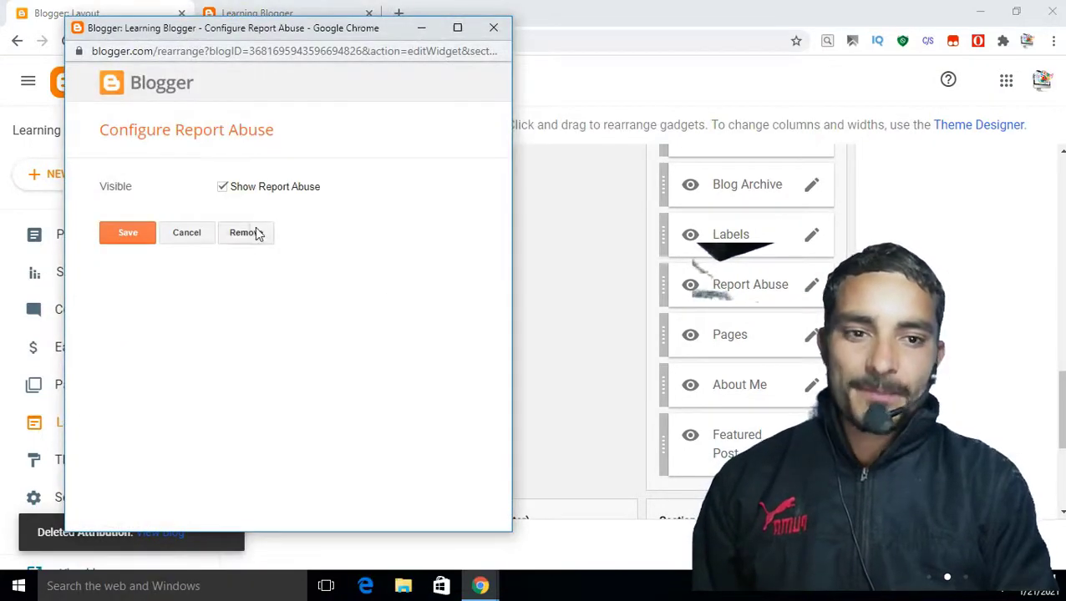
click(251, 233)
click(363, 158)
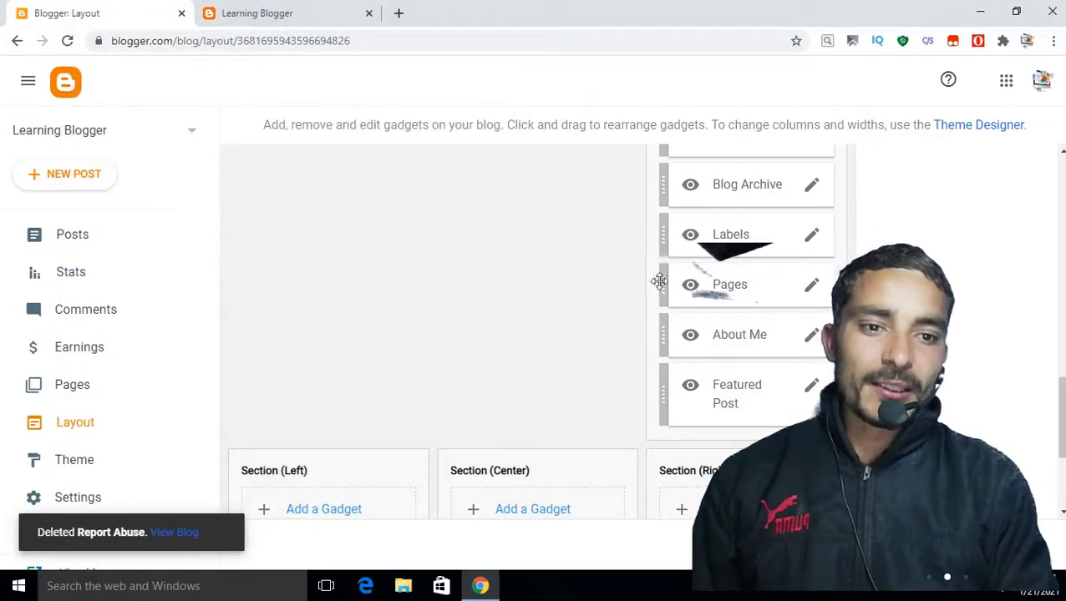
Remove the About Me gadget from the Sidebar Right section and reload the live blog to check its sidebar
click(811, 336)
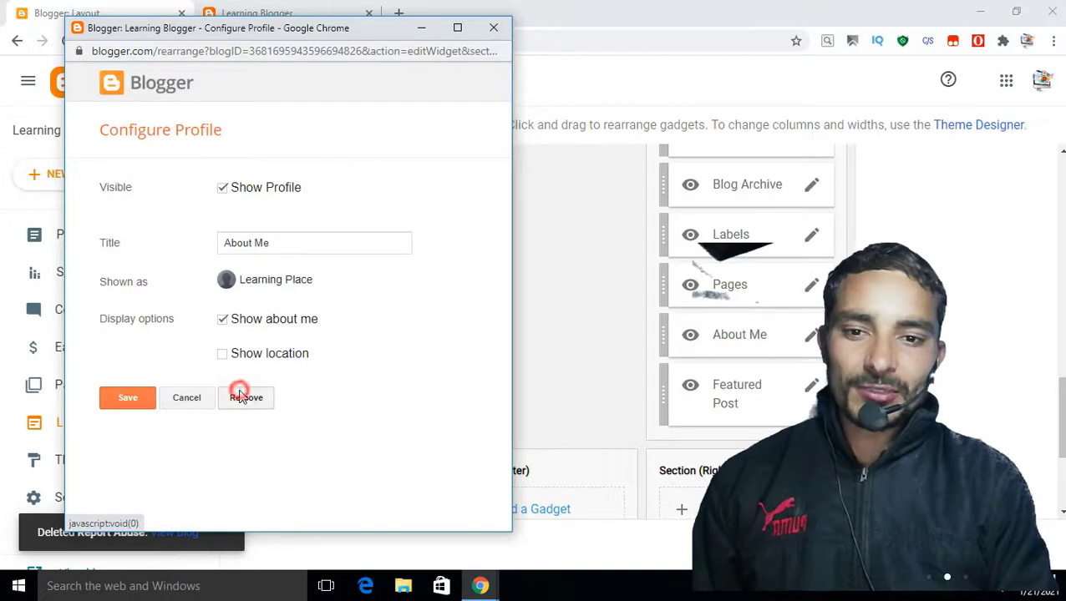
click(239, 396)
click(365, 152)
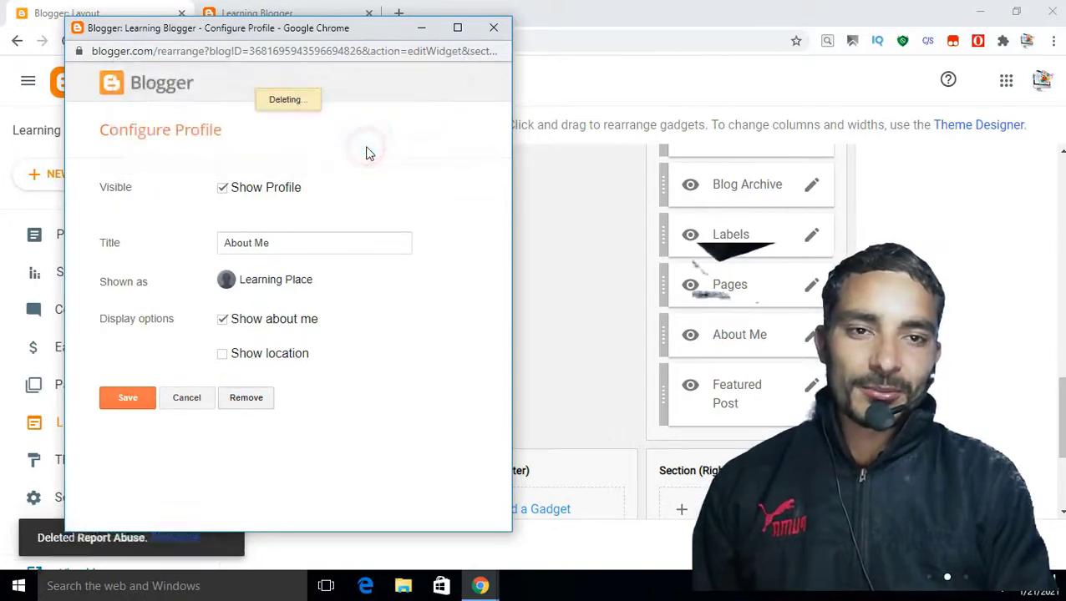
scroll(632, 311, down, 2)
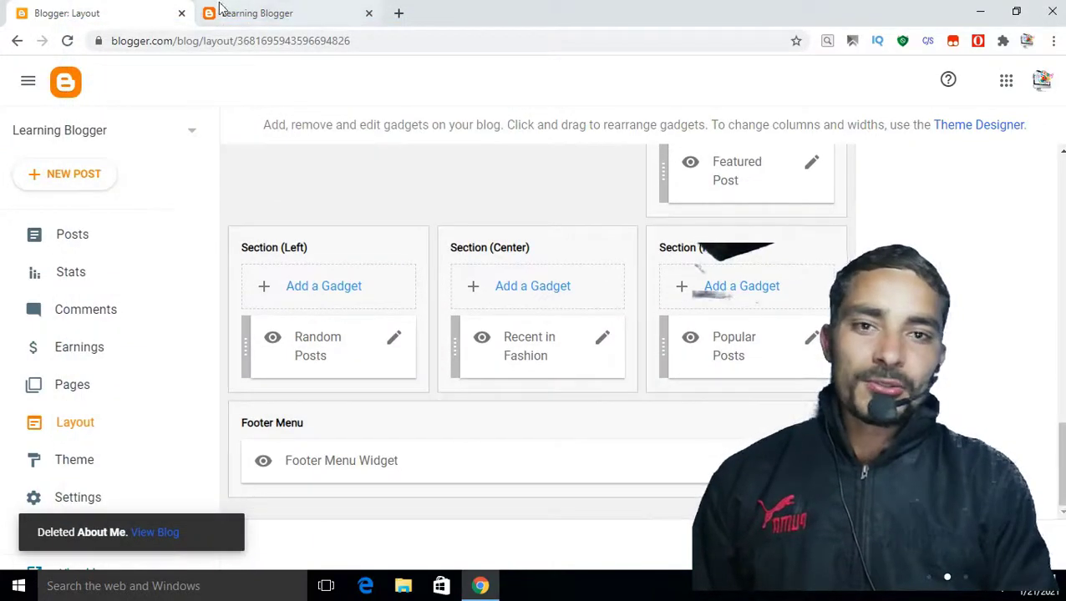
click(231, 12)
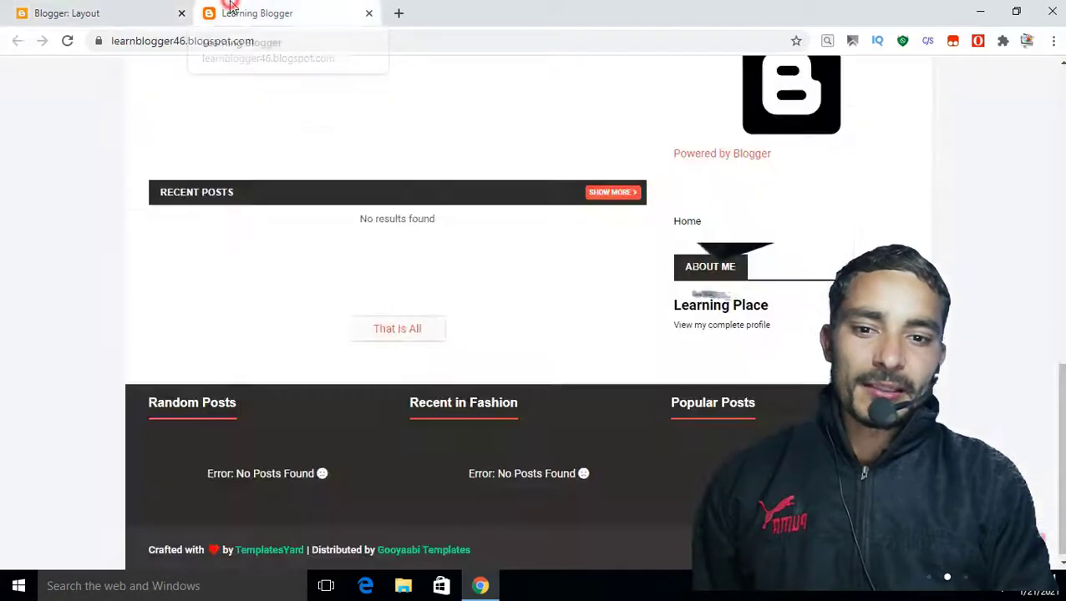
click(68, 41)
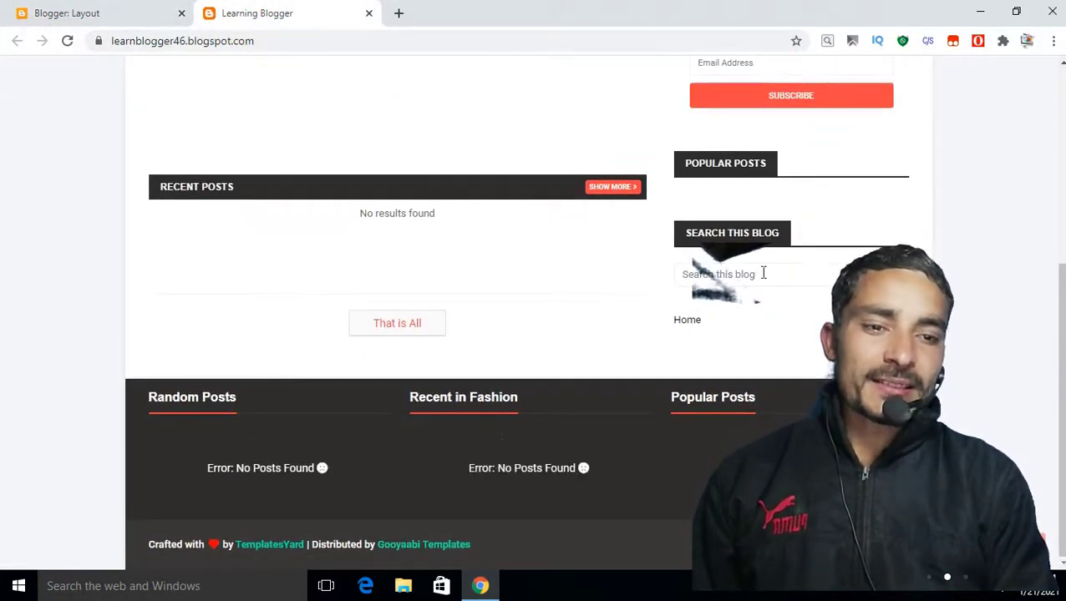
scroll(762, 273, up, 4)
scroll(794, 361, down, 4)
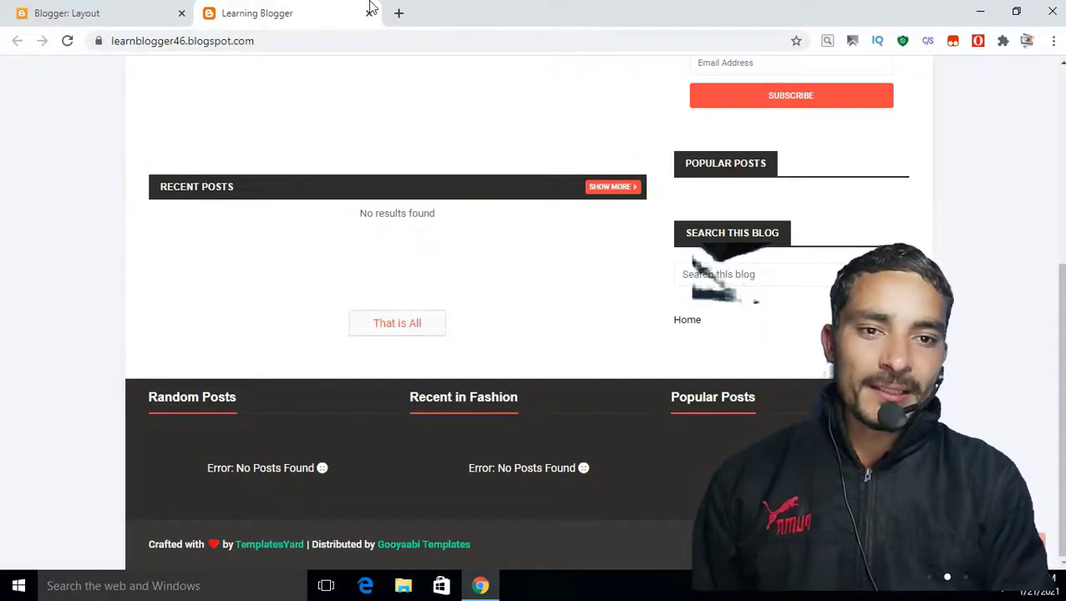
Review the remaining Sidebar Right gadgets in the layout and look at the Featured Post gadget's settings, then close them
click(55, 11)
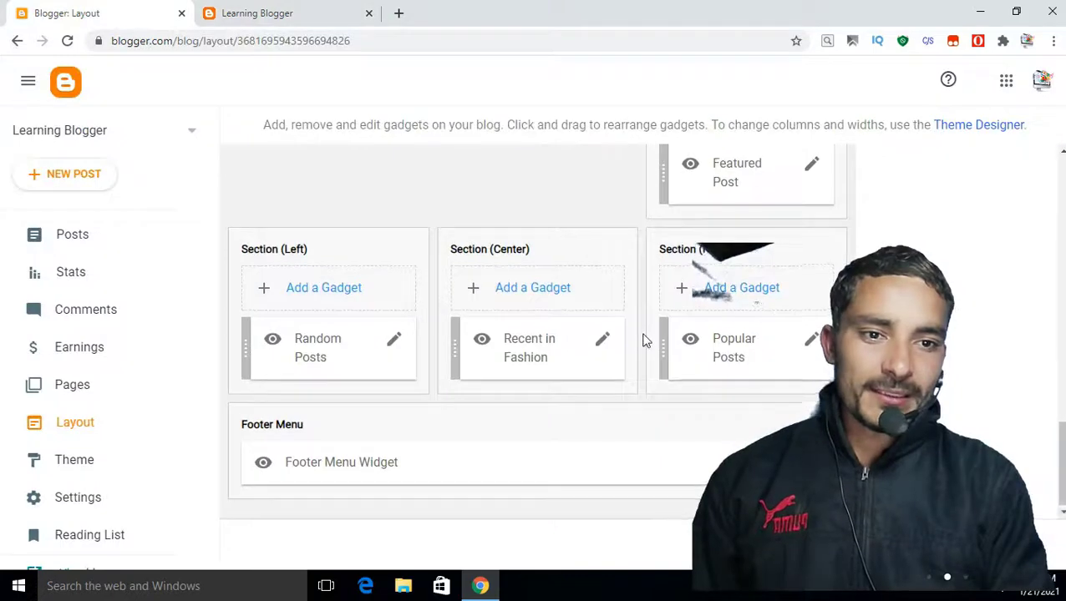
scroll(643, 340, up, 3)
scroll(758, 315, up, 5)
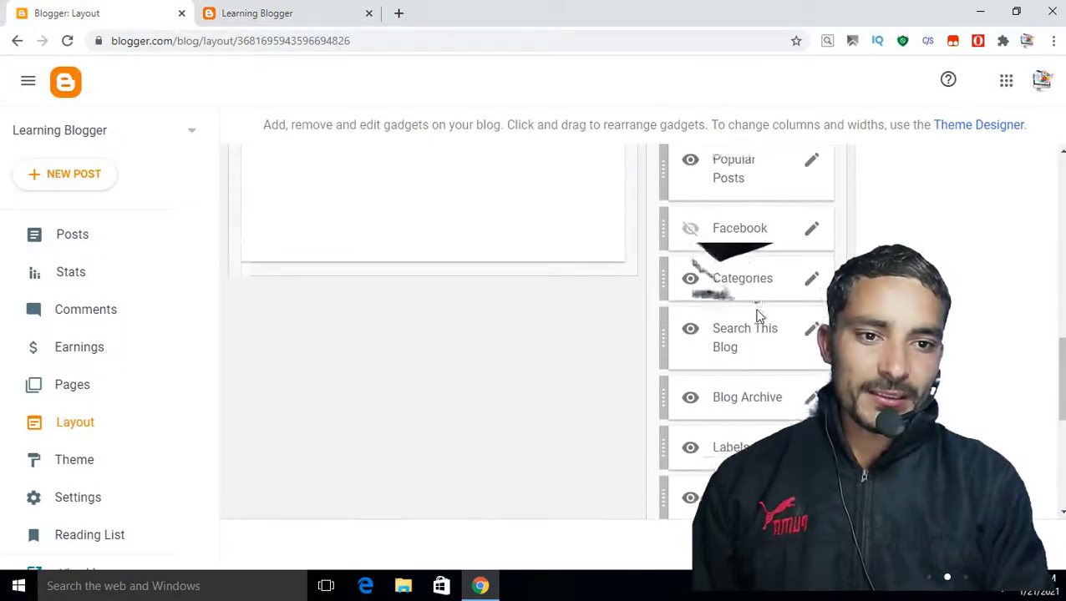
scroll(758, 315, down, 6)
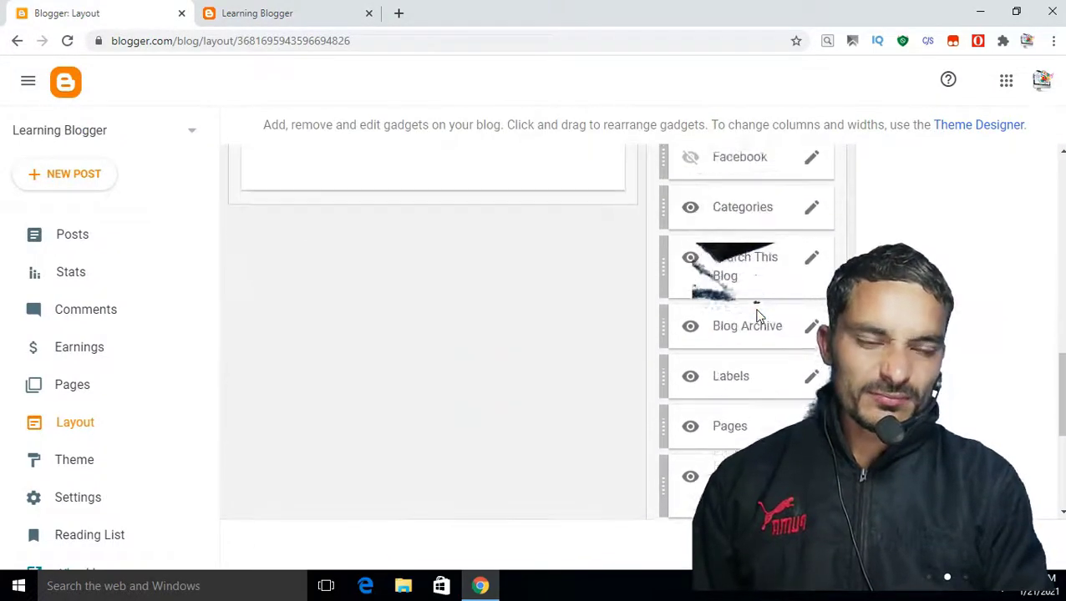
scroll(758, 316, up, 3)
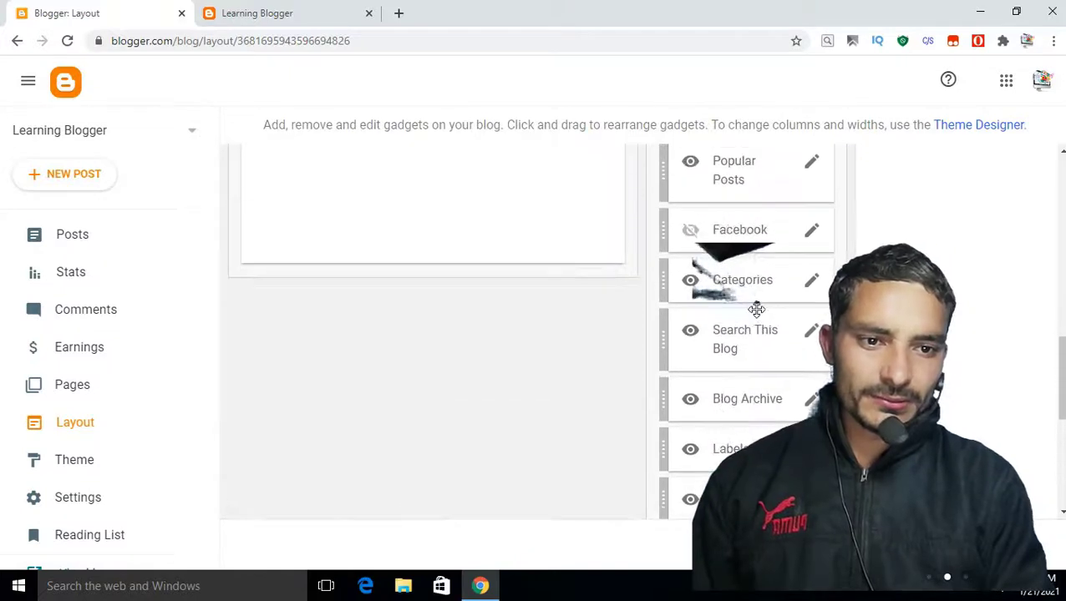
scroll(756, 309, down, 3)
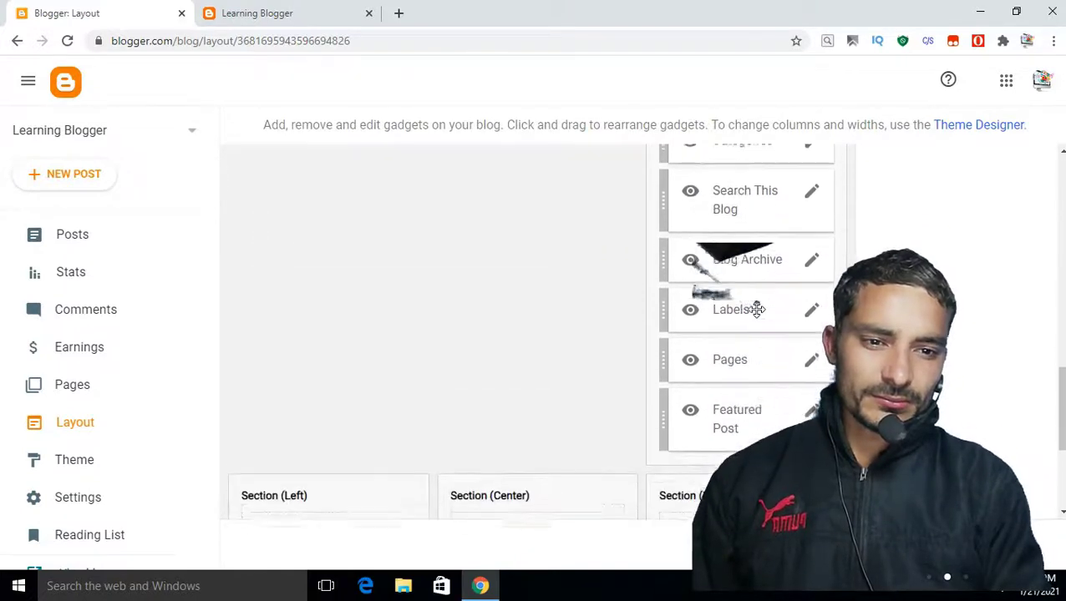
scroll(756, 310, down, 4)
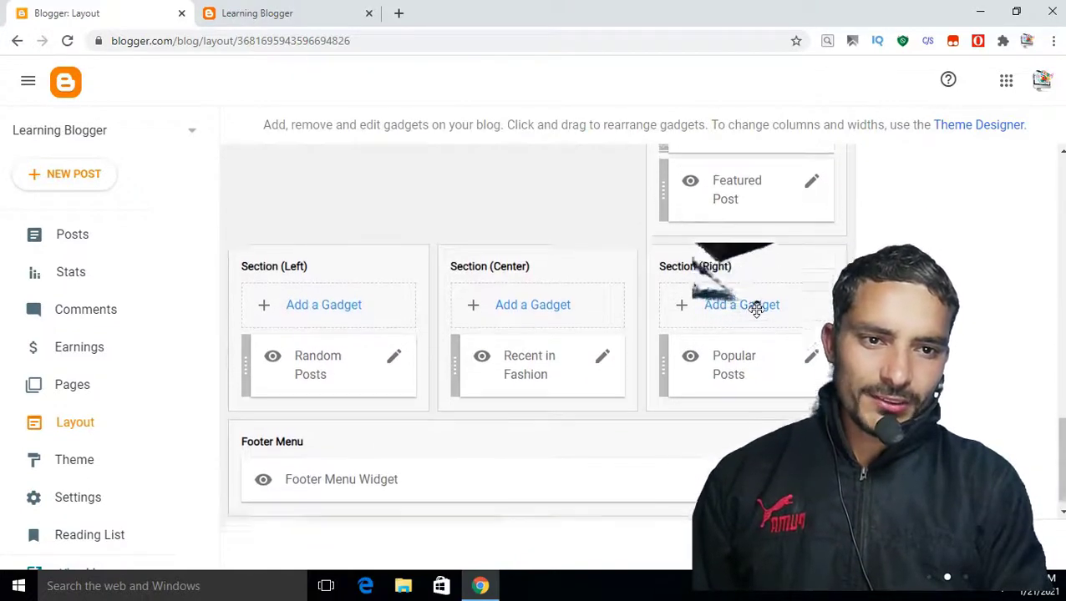
scroll(756, 310, up, 2)
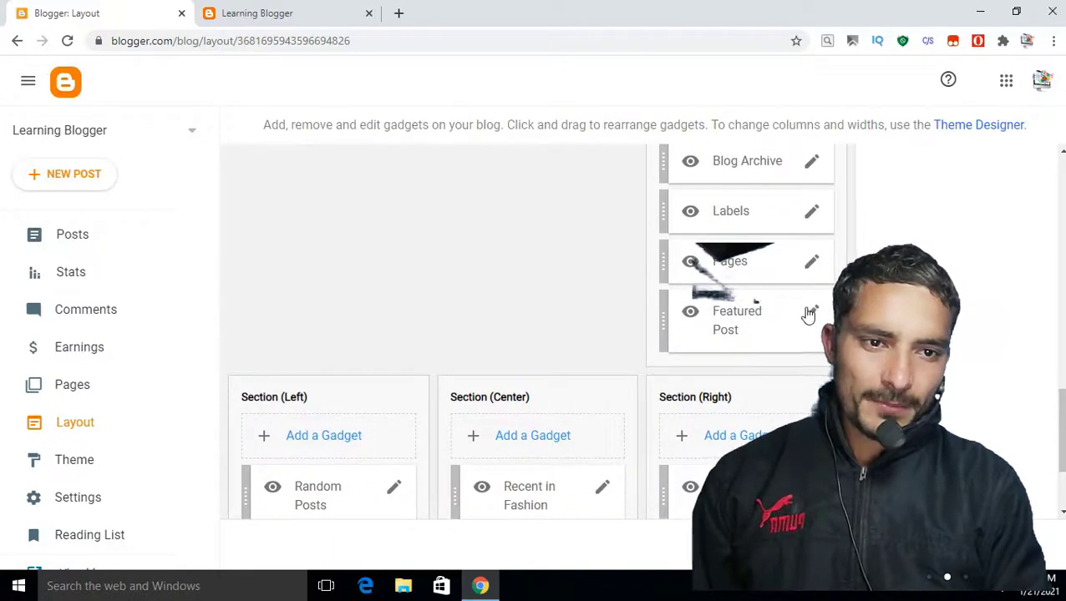
click(811, 312)
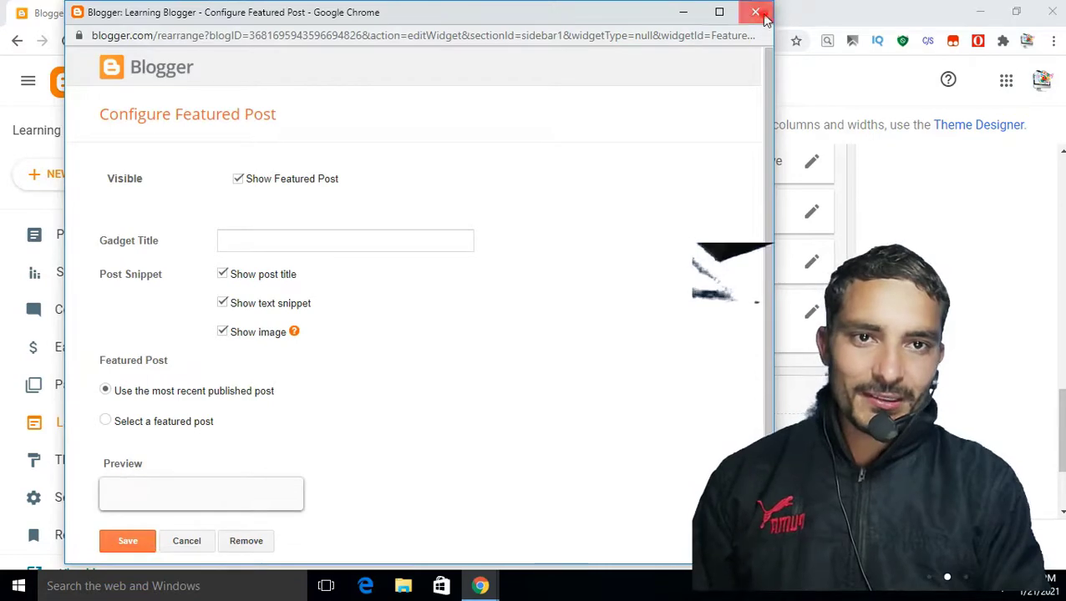
click(756, 13)
Move the Search This Blog gadget to the first place in the Sidebar Right section and save the layout
click(213, 10)
scroll(561, 276, up, 4)
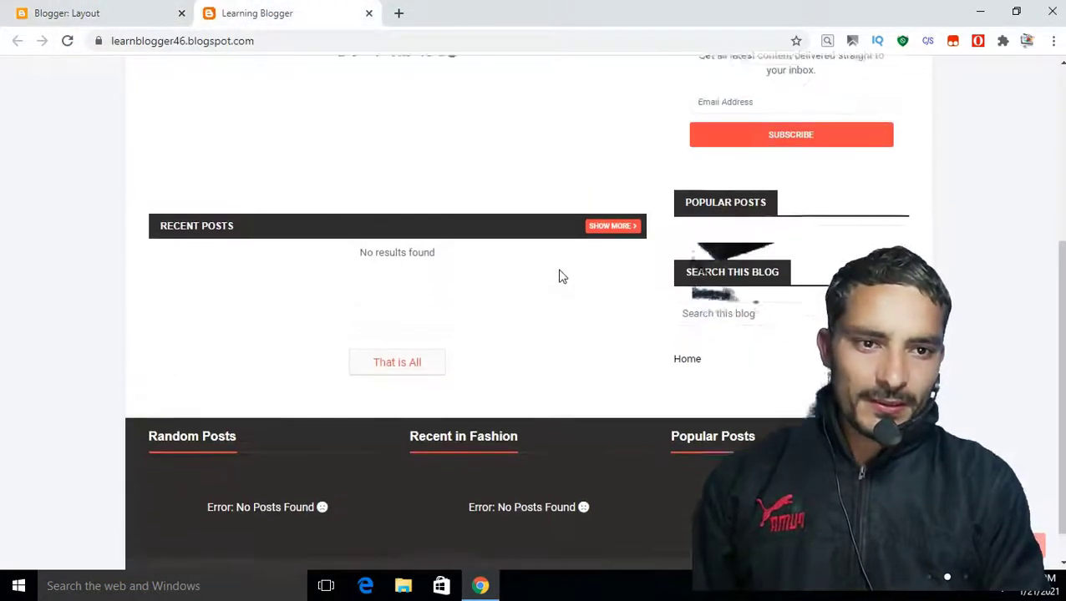
scroll(562, 277, down, 3)
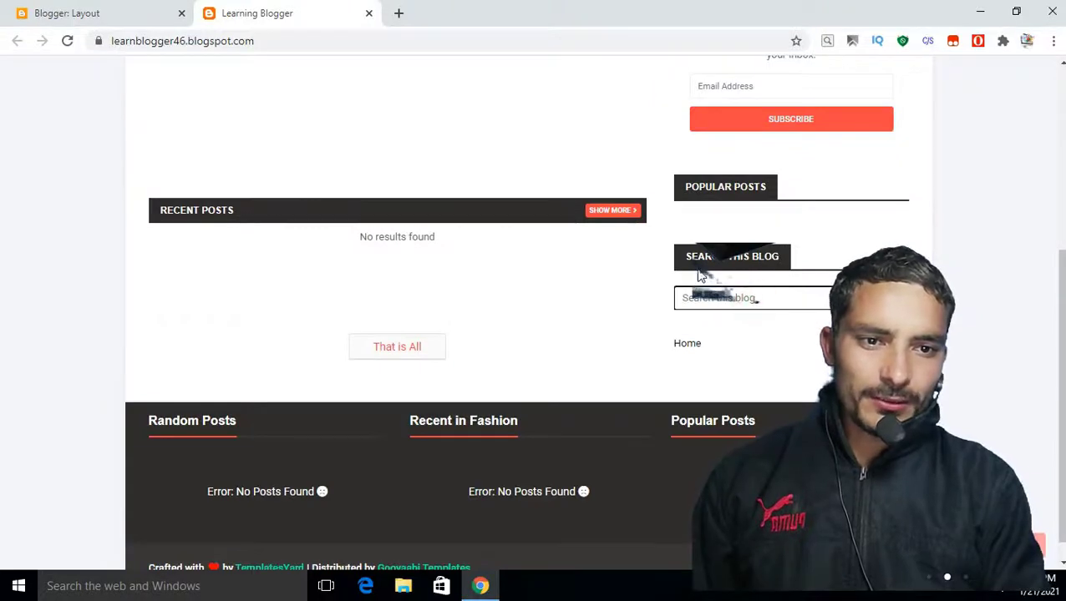
click(165, 8)
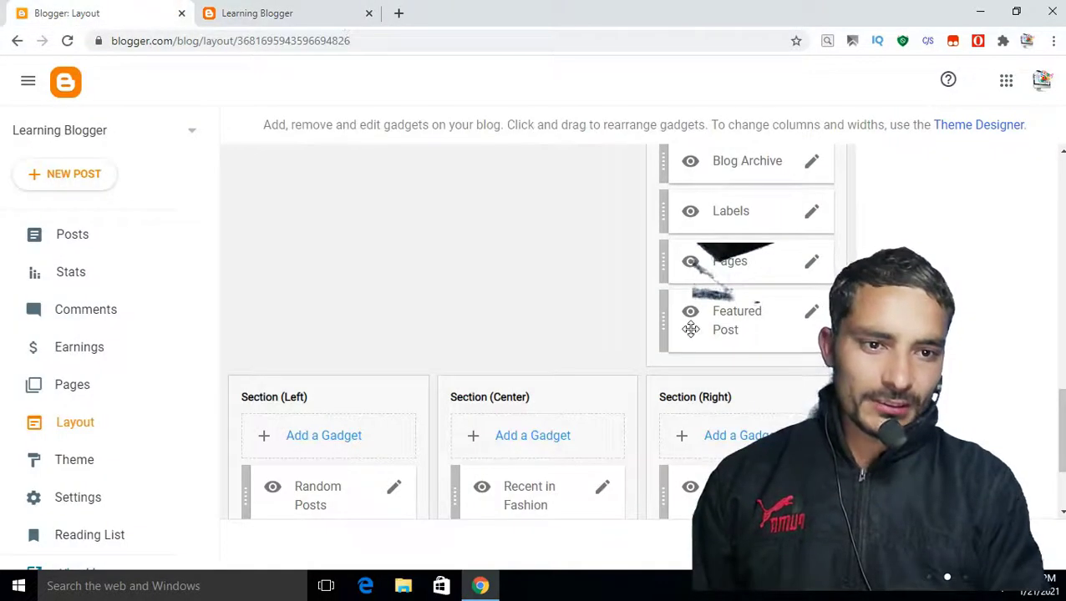
scroll(690, 329, up, 2)
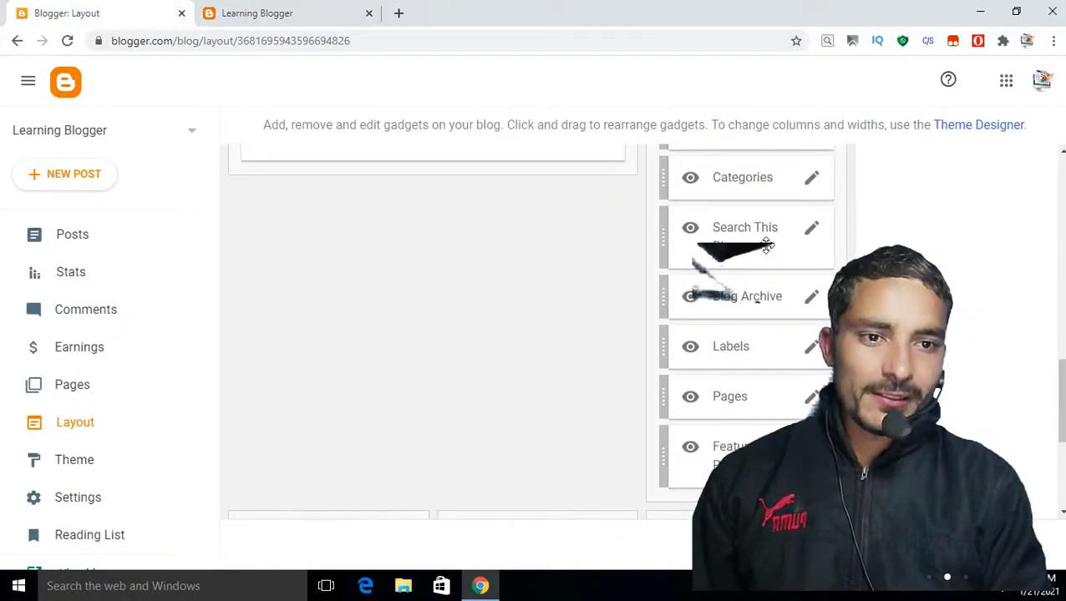
scroll(766, 244, up, 2)
drag(740, 369, 741, 176)
scroll(739, 271, up, 3)
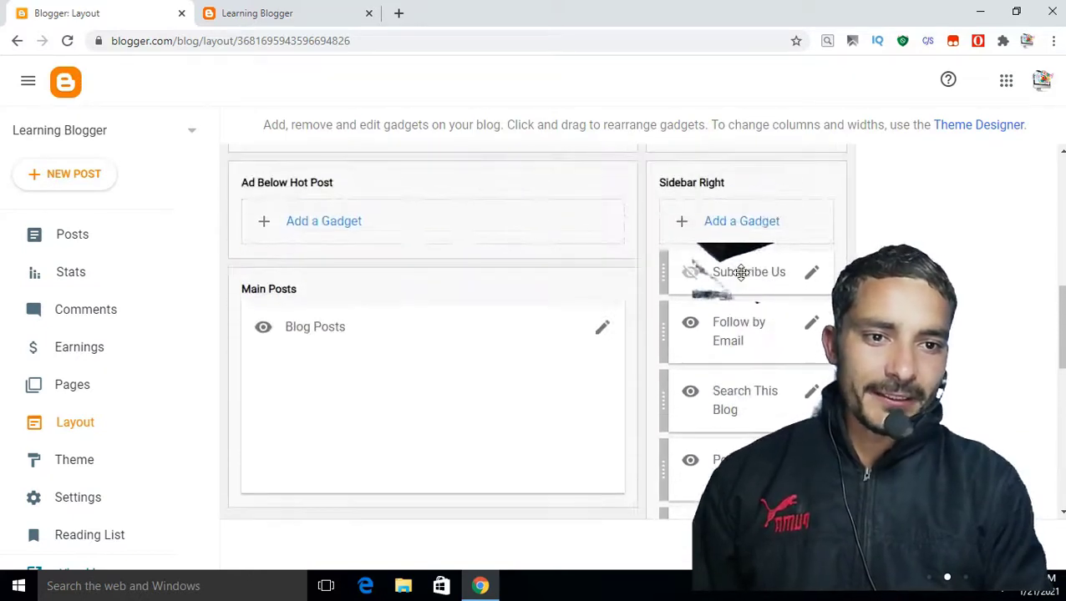
drag(757, 328, 755, 274)
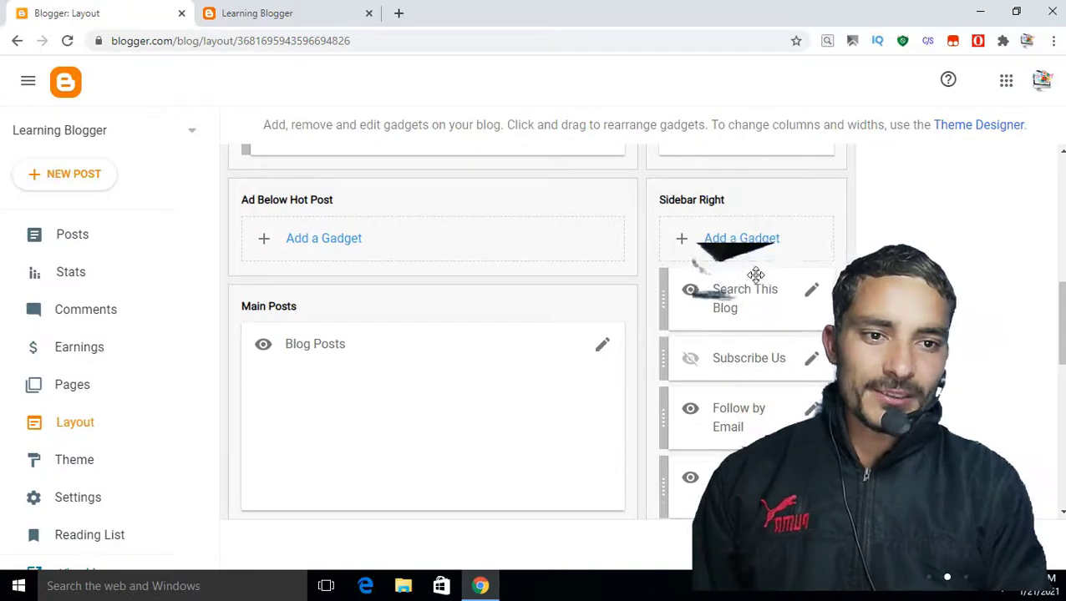
scroll(726, 250, down, 3)
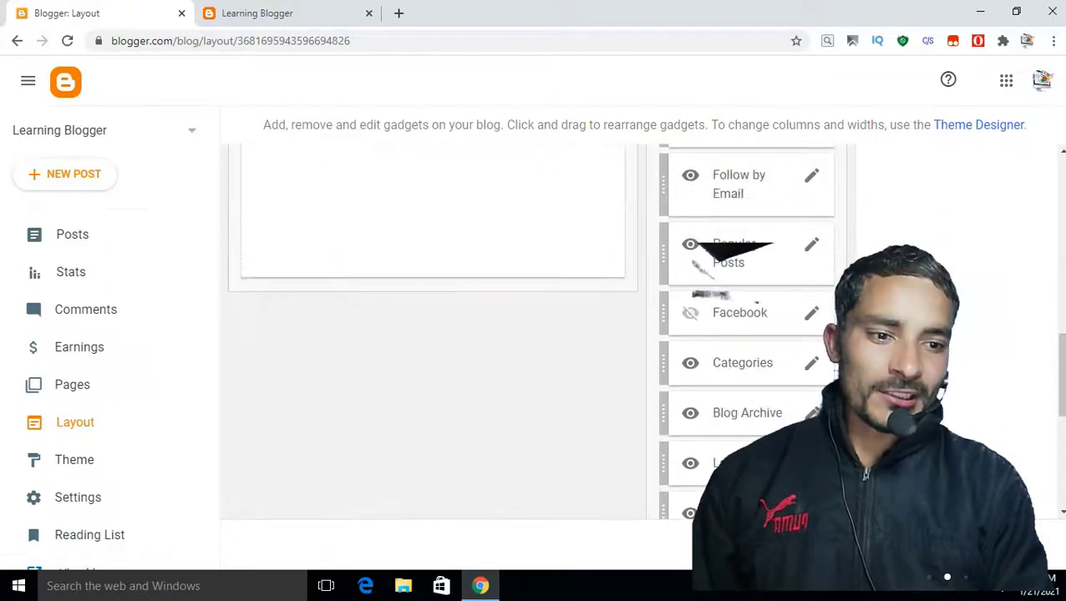
scroll(714, 417, down, 5)
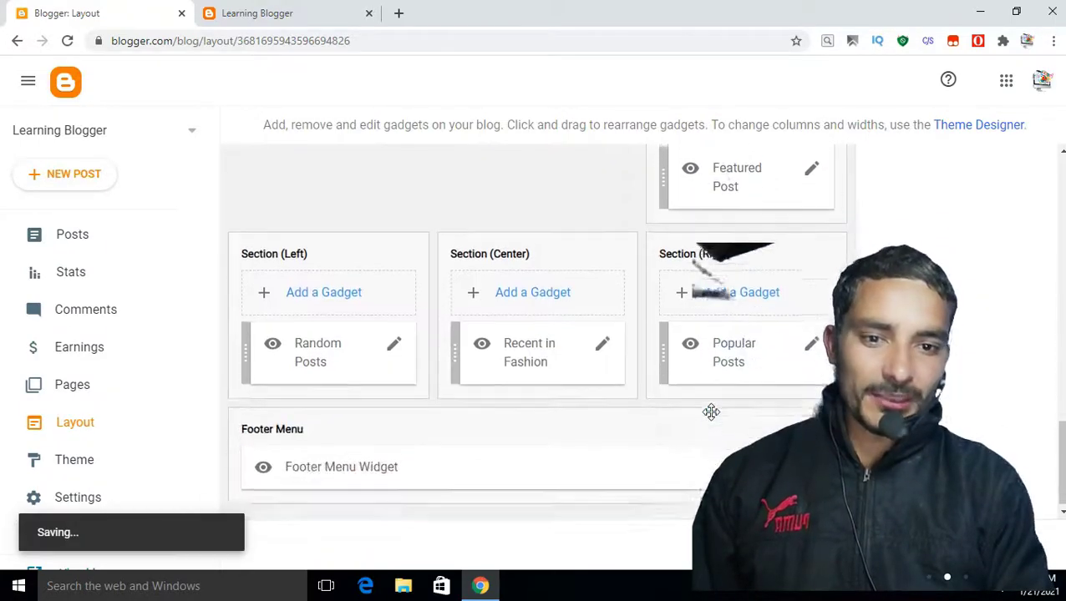
Check the Search This Blog gadget and the footer area on the live blog
click(281, 12)
scroll(463, 328, down, 1)
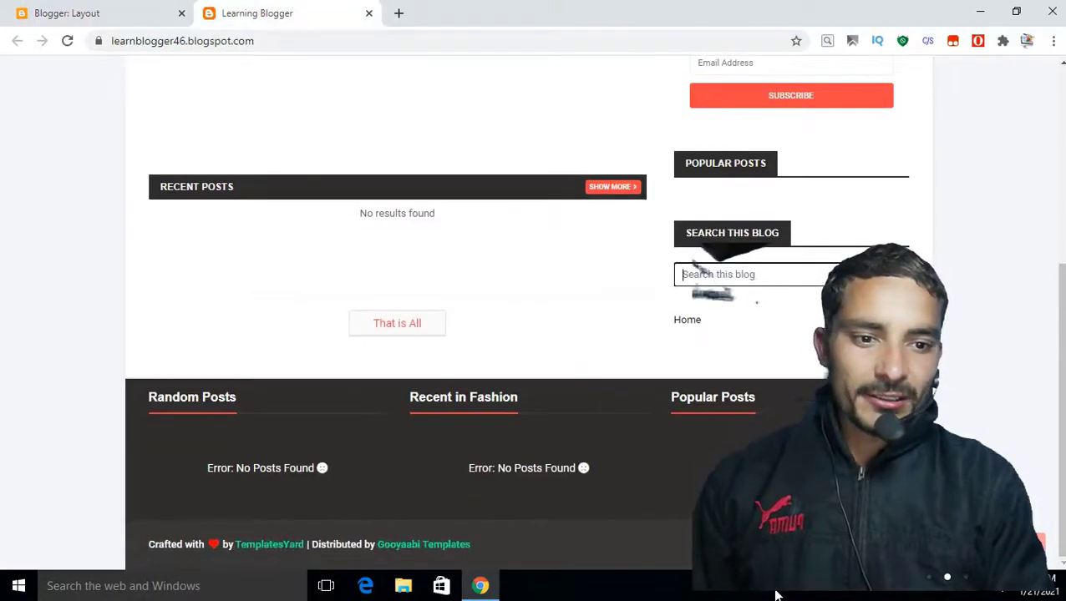
click(702, 273)
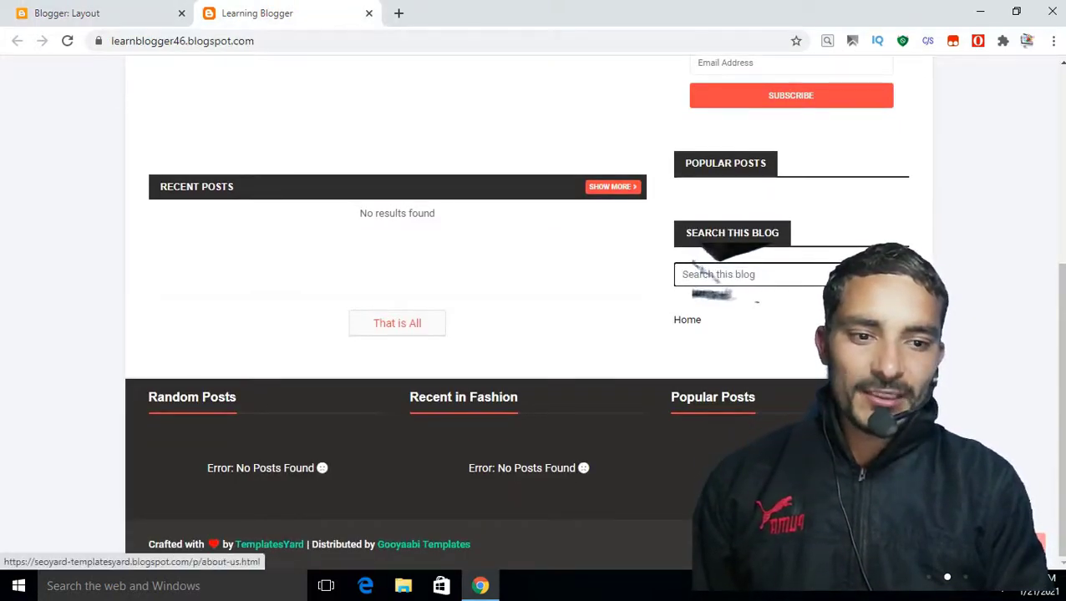
In the layout's Footer Menu Widget, replace the About link's URL with # and save that link
click(74, 12)
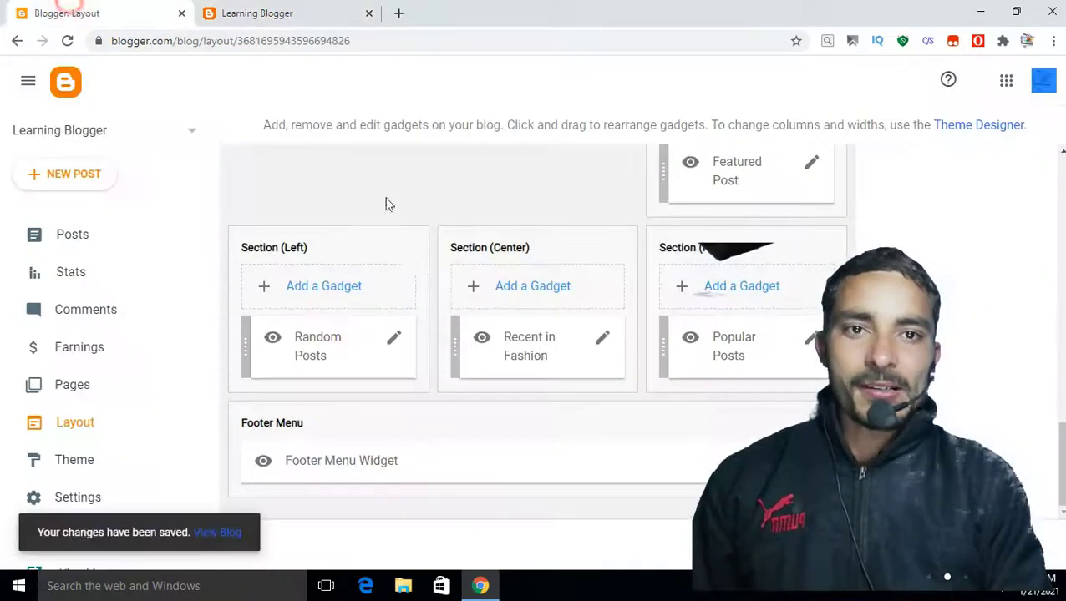
click(812, 461)
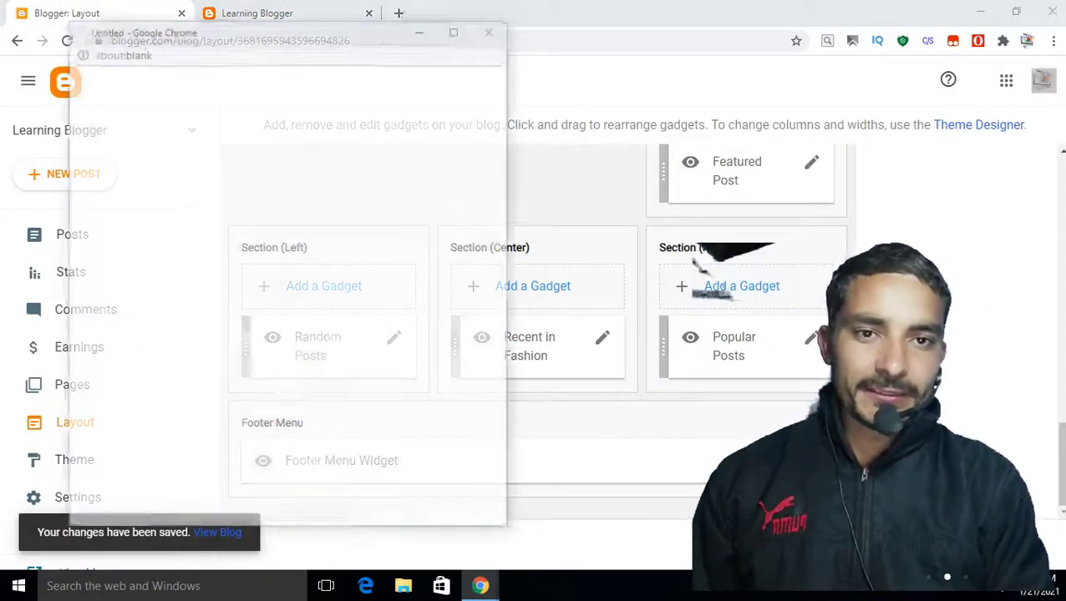
scroll(115, 464, down, 1)
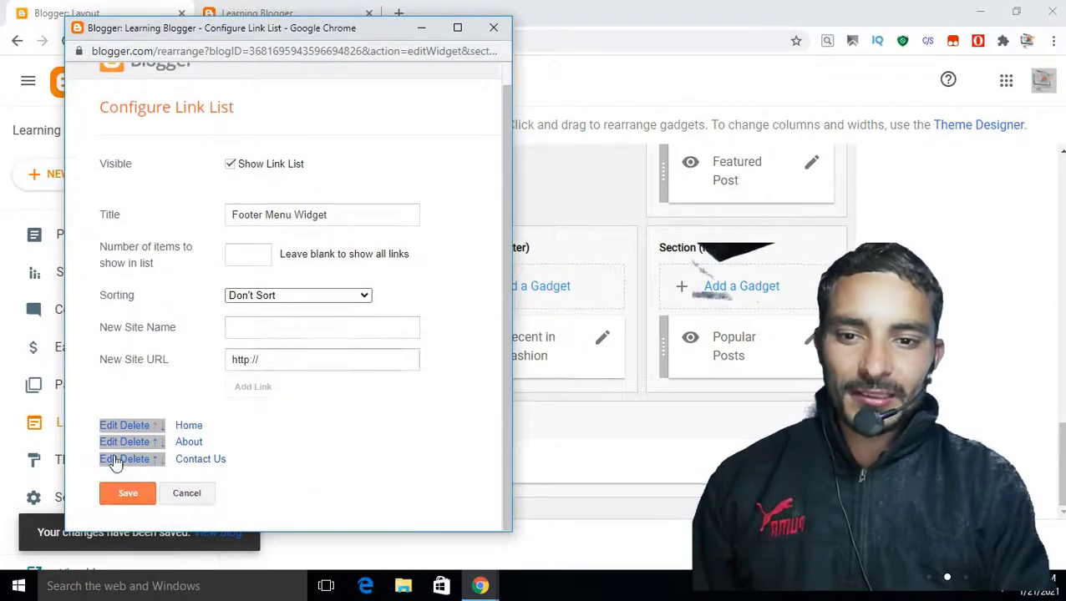
click(111, 459)
scroll(209, 434, up, 1)
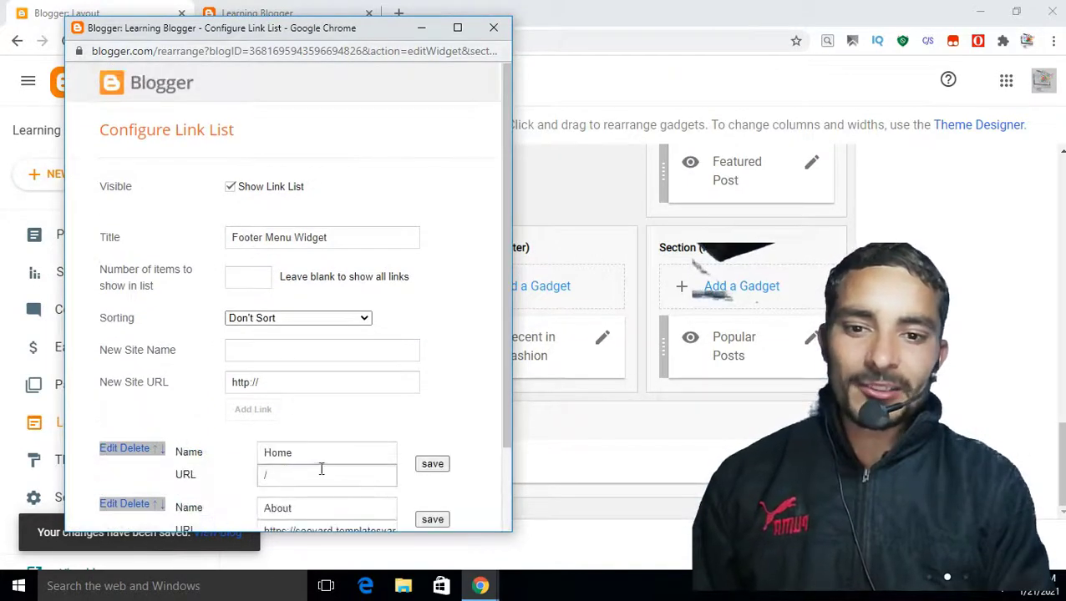
double_click(288, 475)
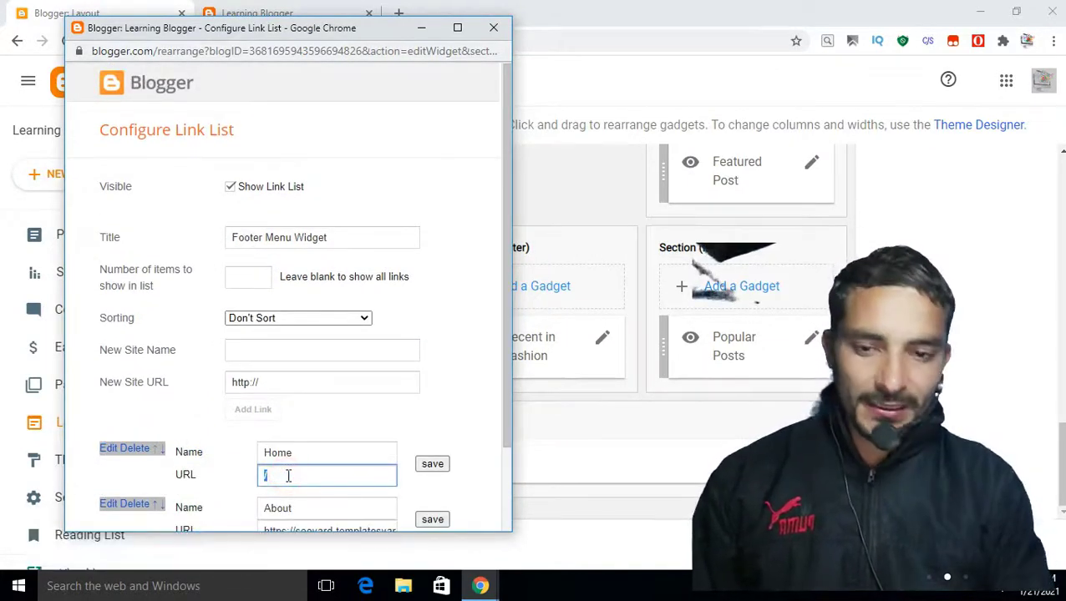
scroll(288, 477, down, 1)
scroll(301, 443, down, 2)
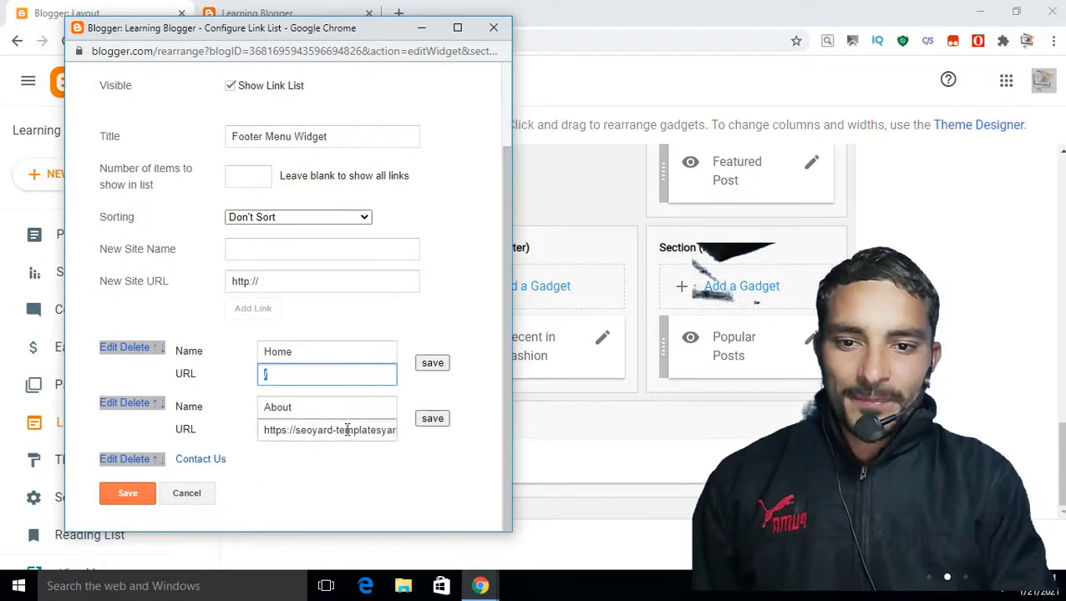
click(347, 431)
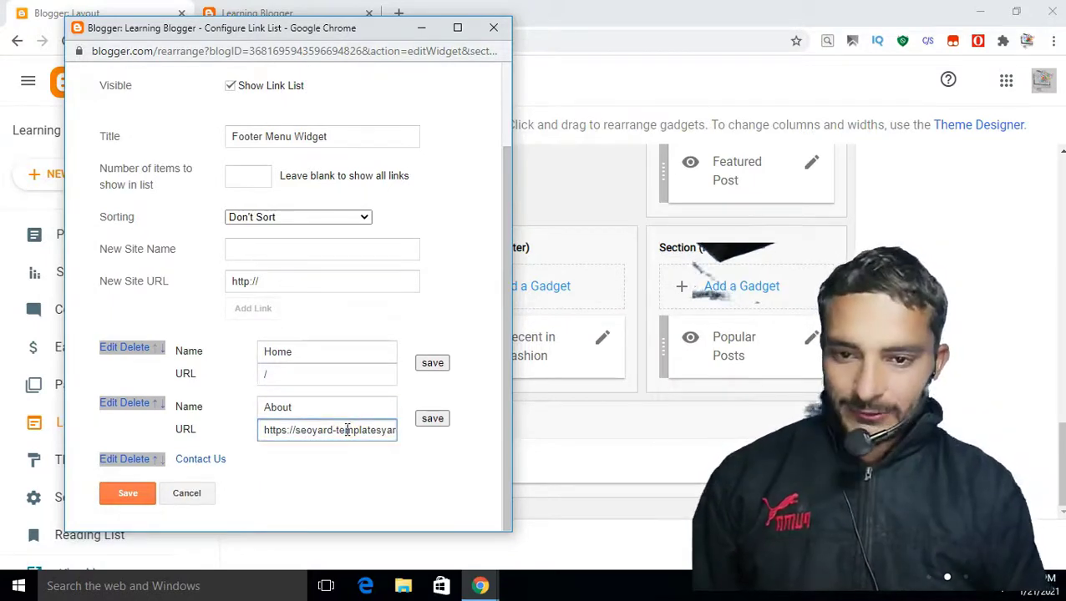
triple_click(347, 430)
key(BackSpace)
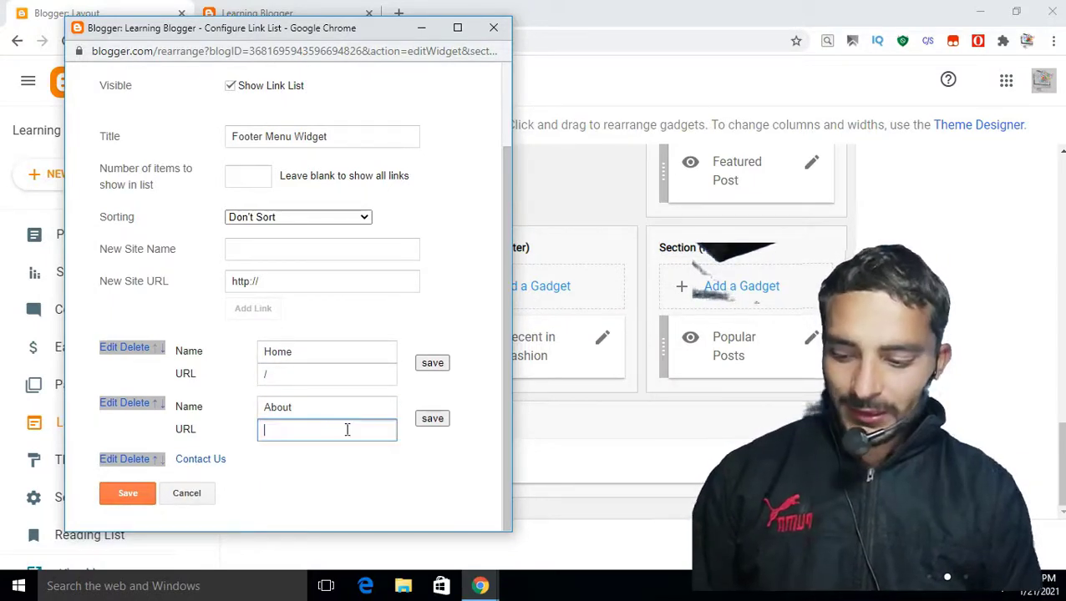
click(432, 418)
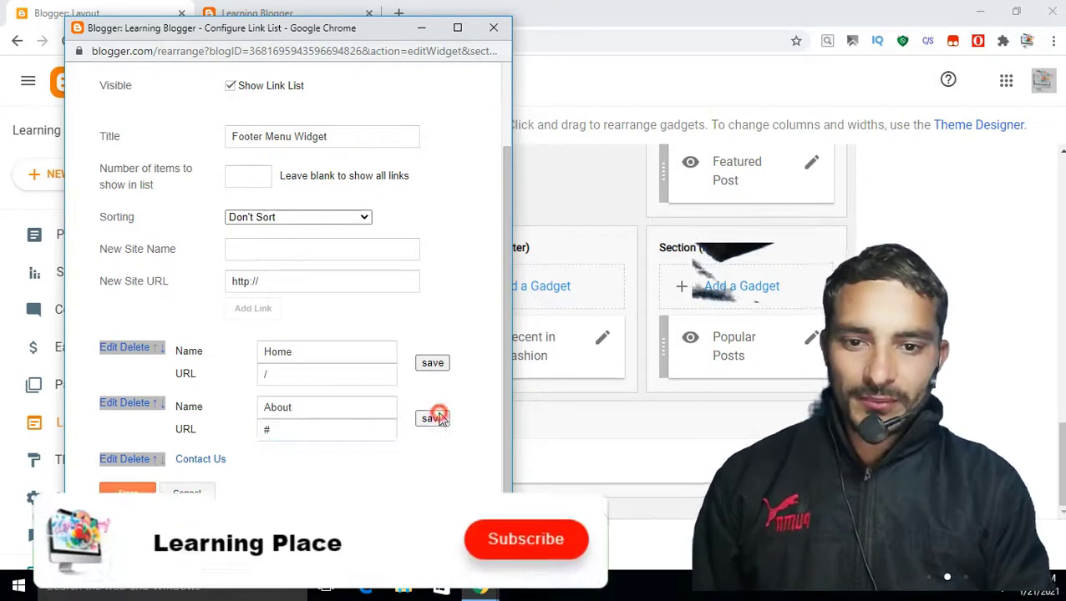
click(433, 407)
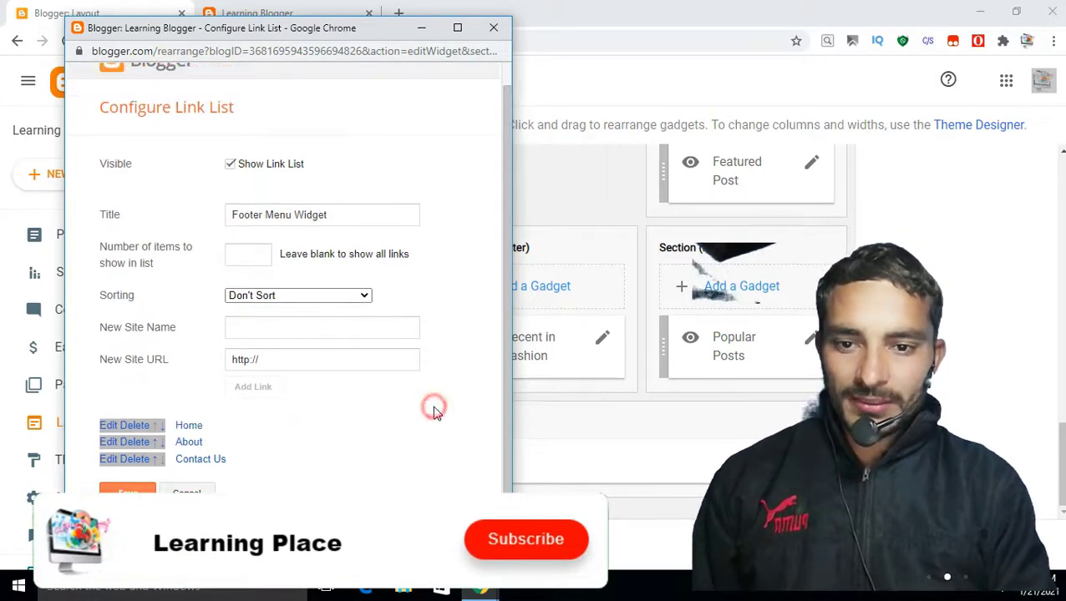
Replace the Contact Us link's URL with # in the Footer Menu Widget and save the widget
click(112, 460)
scroll(282, 475, down, 1)
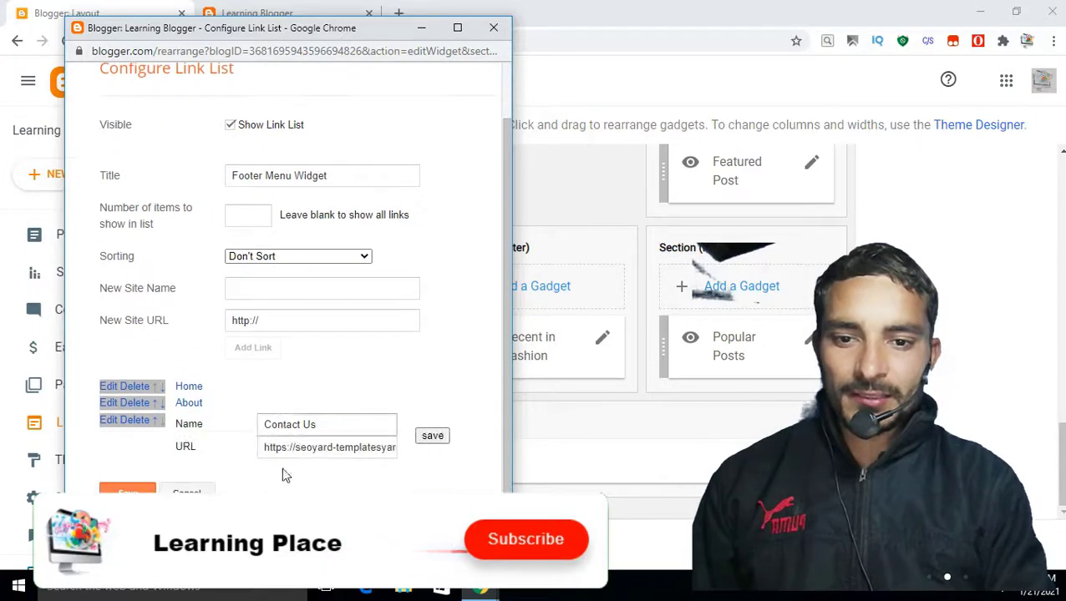
triple_click(359, 451)
key(BackSpace)
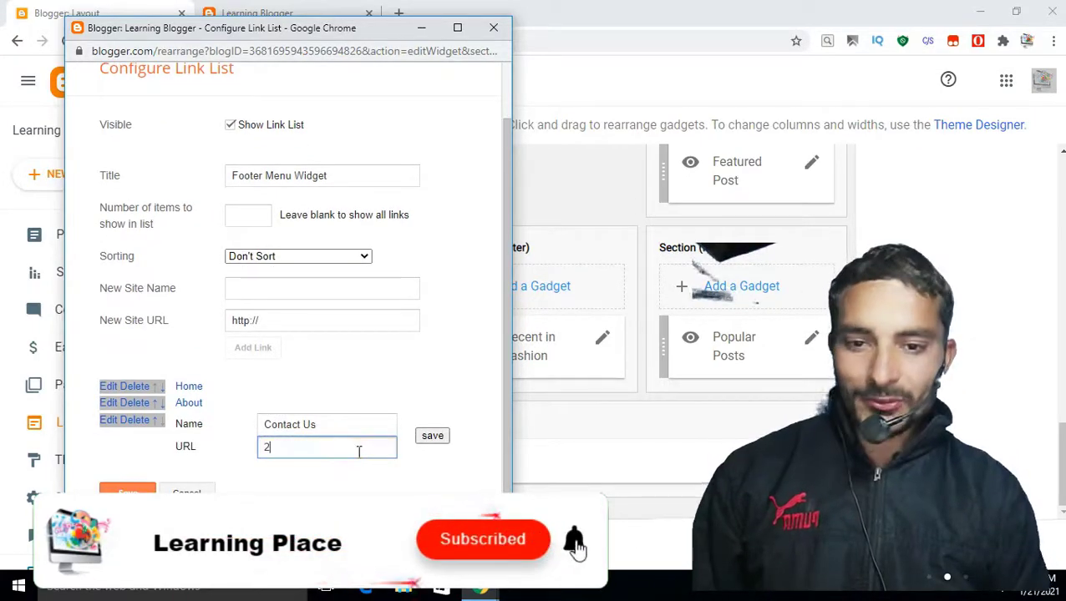
text(#)
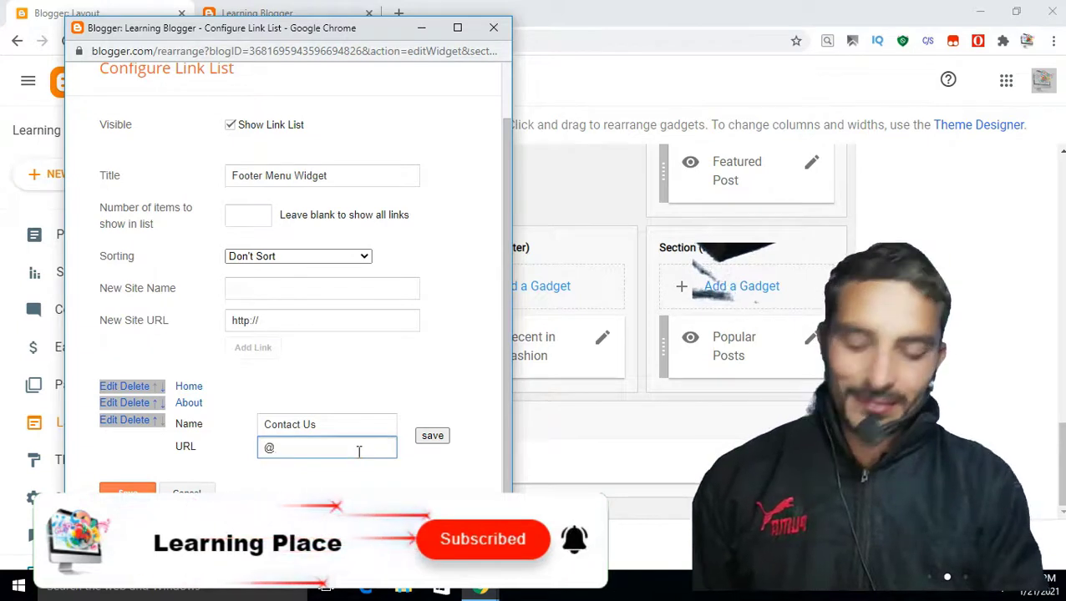
click(432, 436)
click(127, 491)
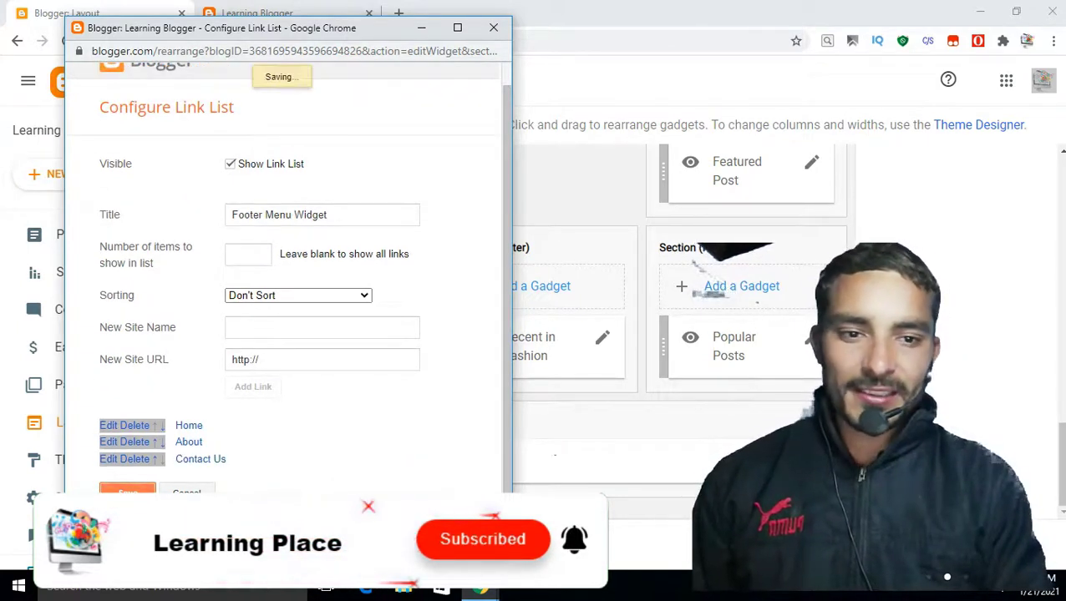
Reload the live blog and check the order of its sidebar gadgets
click(395, 12)
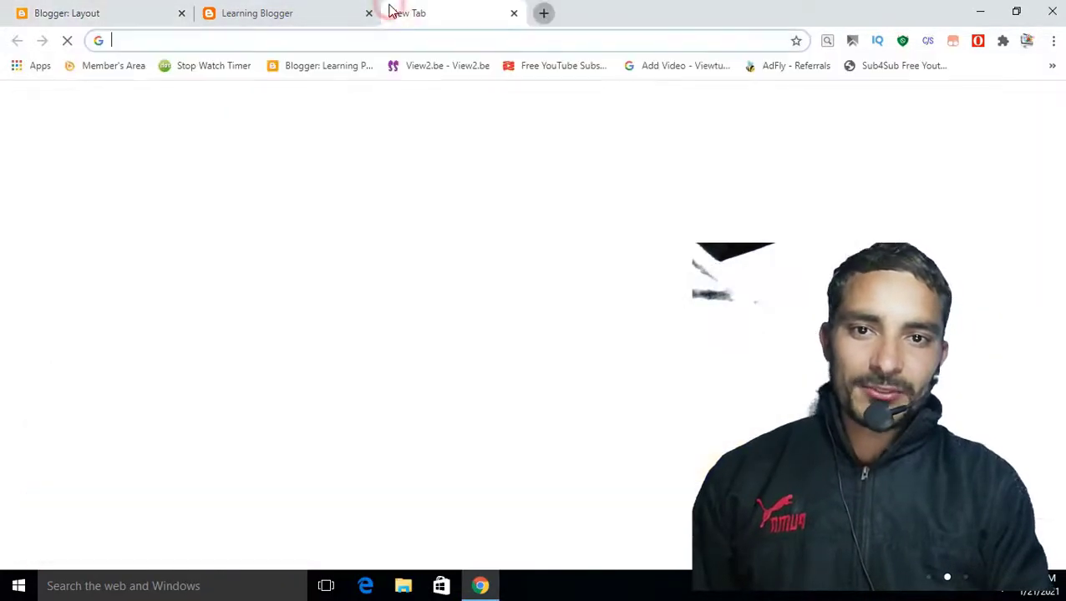
click(284, 12)
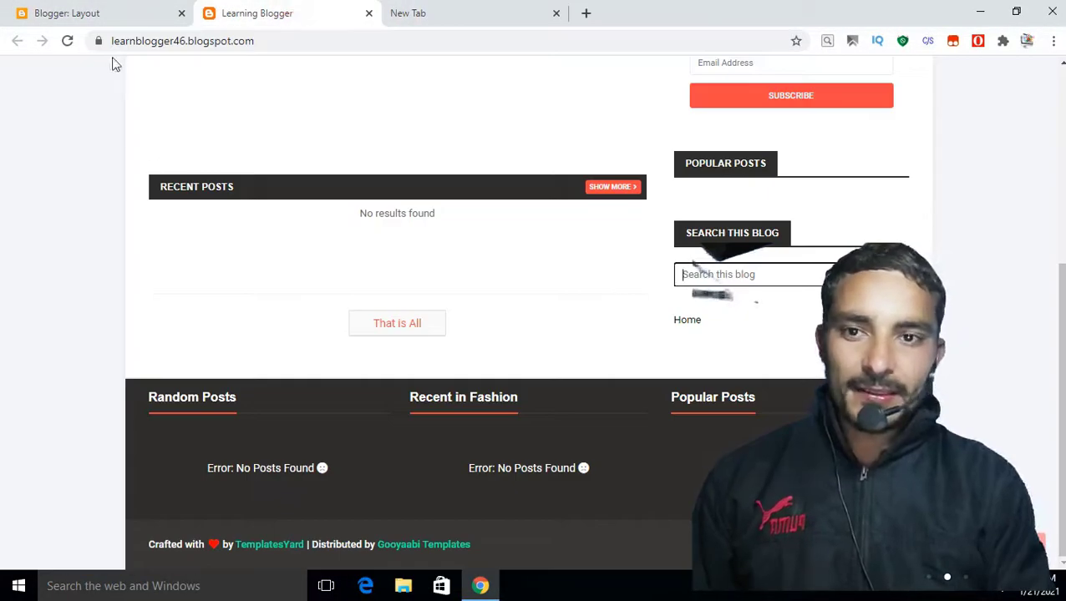
click(64, 40)
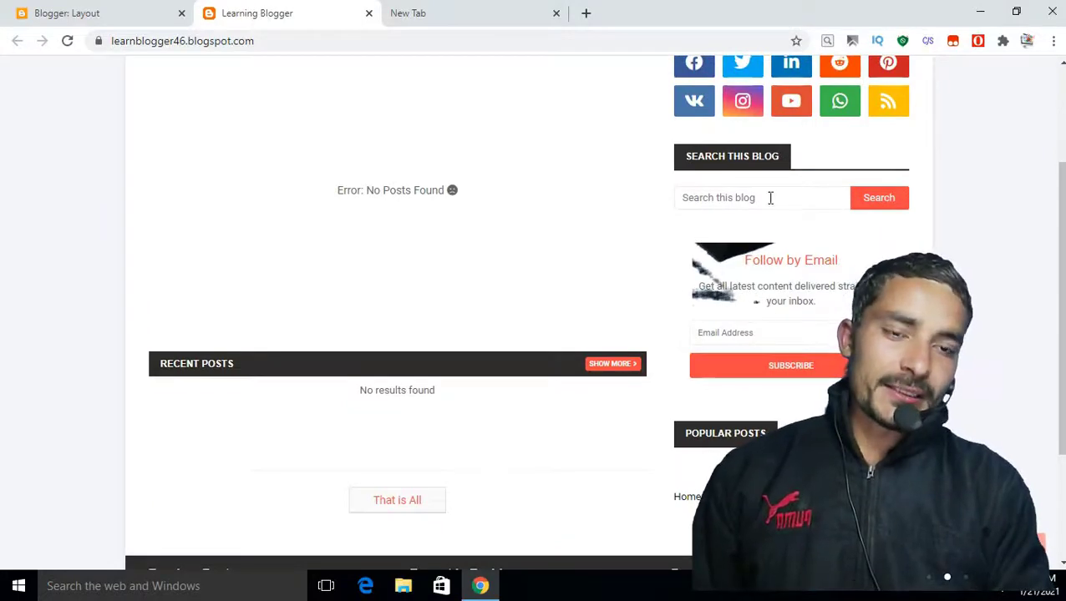
Return to the layout, review the link list in the Social Plugin gadget's settings, and close them without changes
click(392, 8)
click(111, 8)
scroll(743, 315, up, 4)
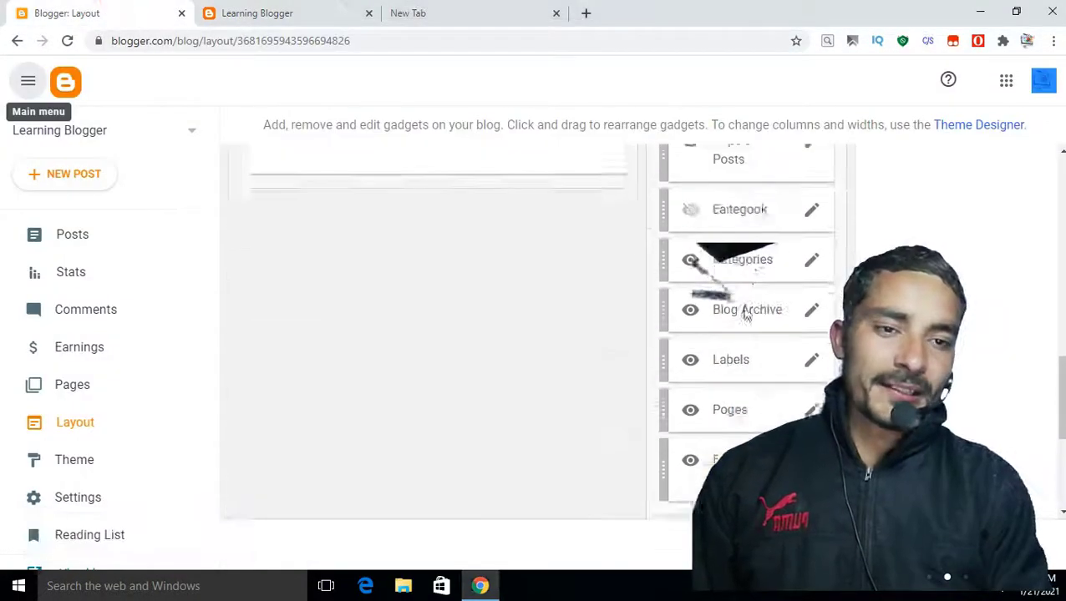
scroll(745, 315, up, 3)
scroll(746, 365, up, 3)
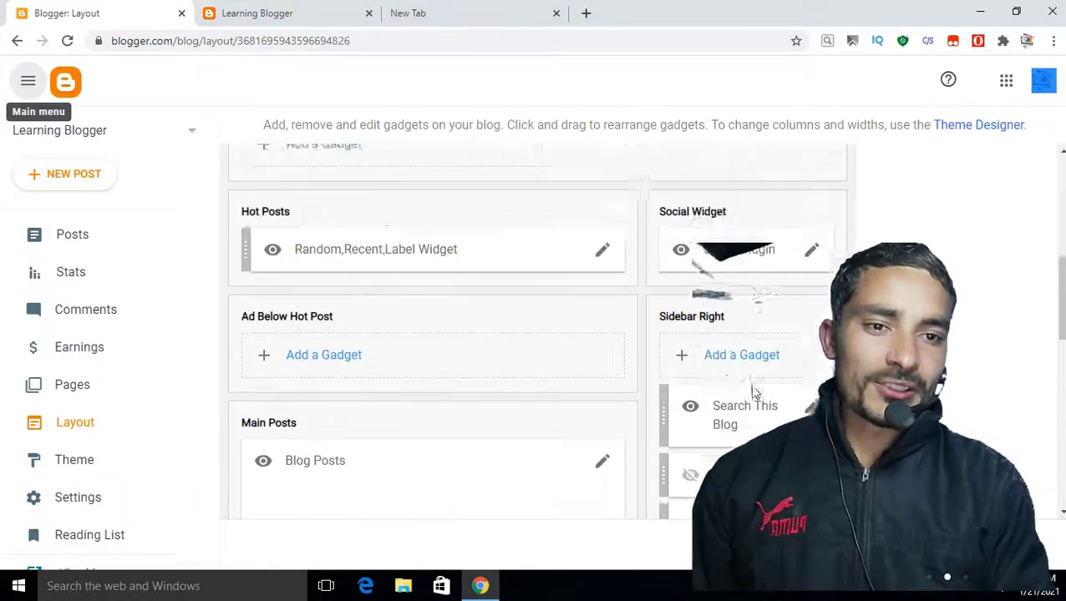
click(812, 329)
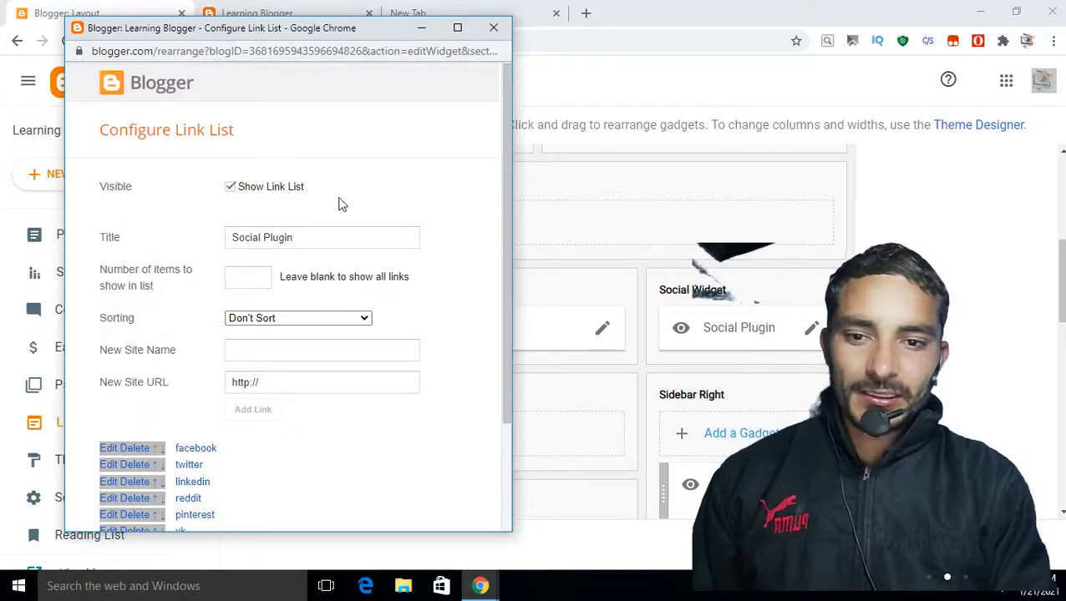
scroll(222, 378, down, 2)
scroll(222, 378, up, 2)
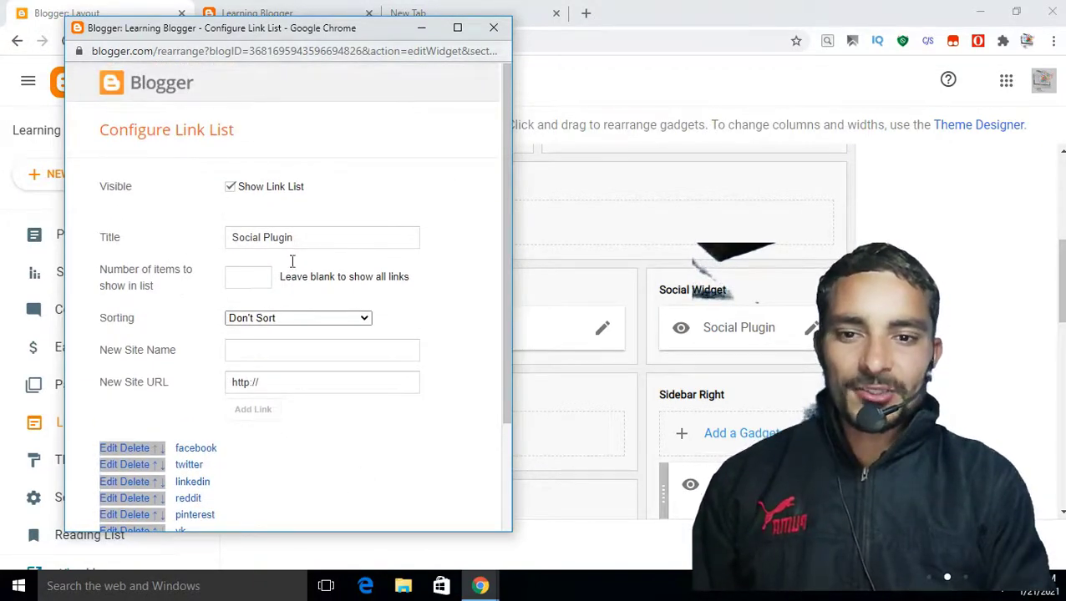
scroll(292, 261, down, 3)
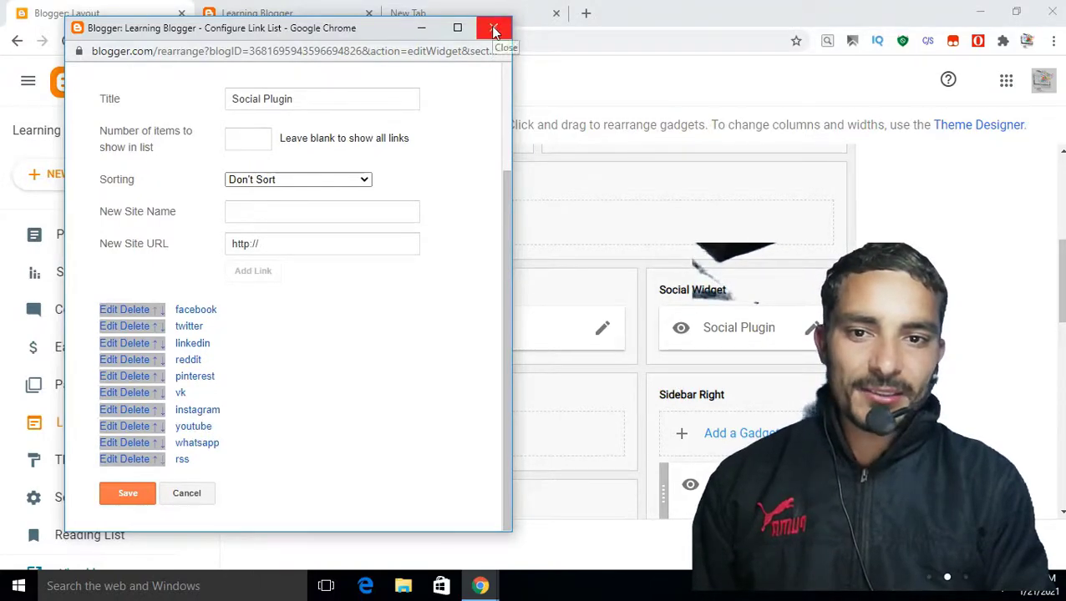
click(494, 31)
Browse the gadgets available for the Sidebar Right section, look at the Link List settings, and close the window without adding one
click(730, 435)
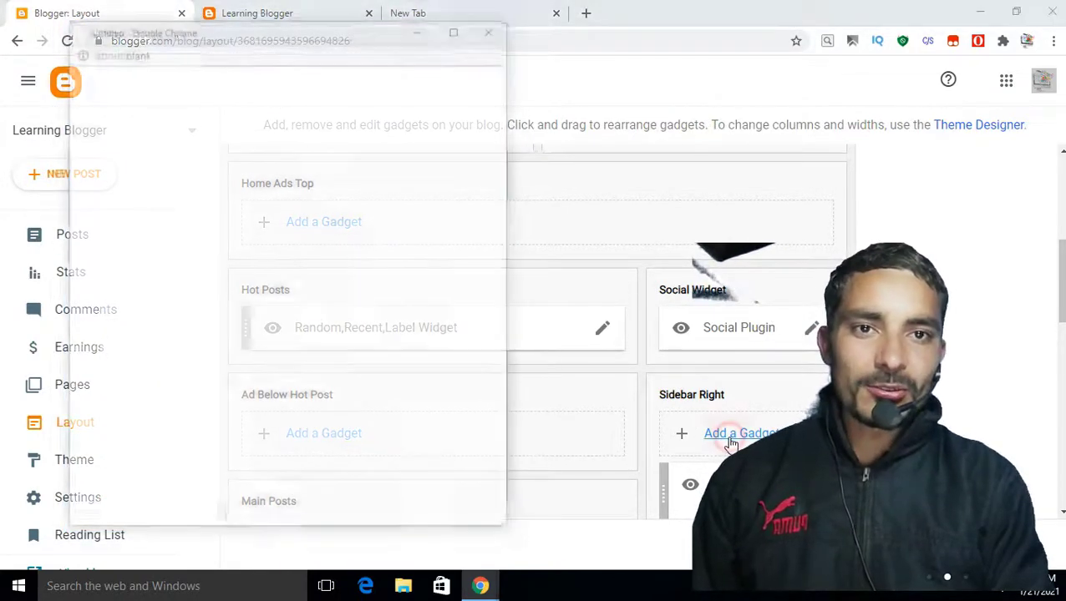
scroll(198, 373, down, 5)
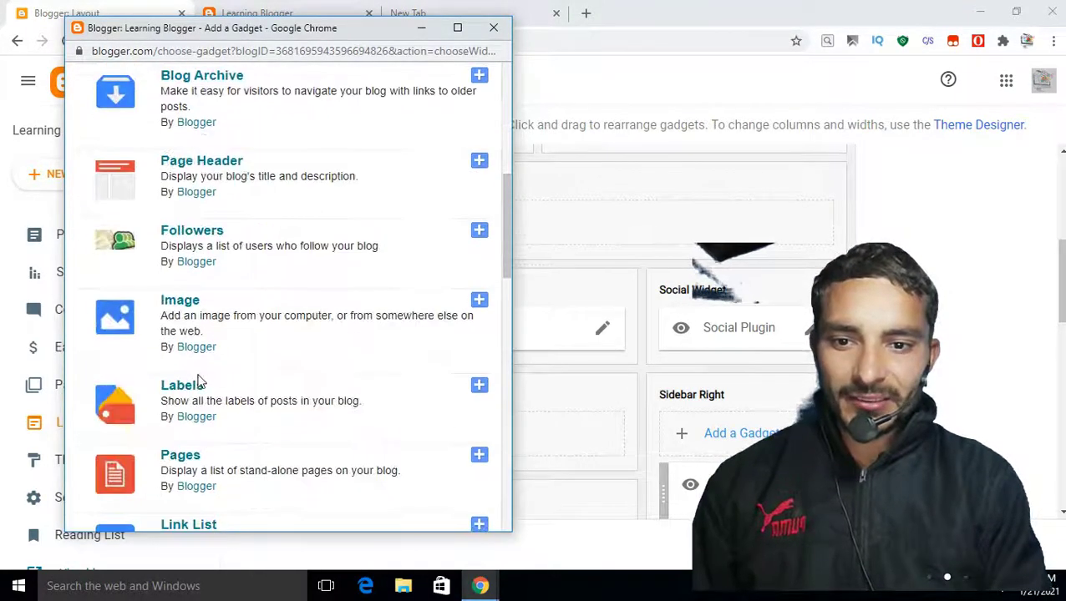
scroll(198, 382, down, 3)
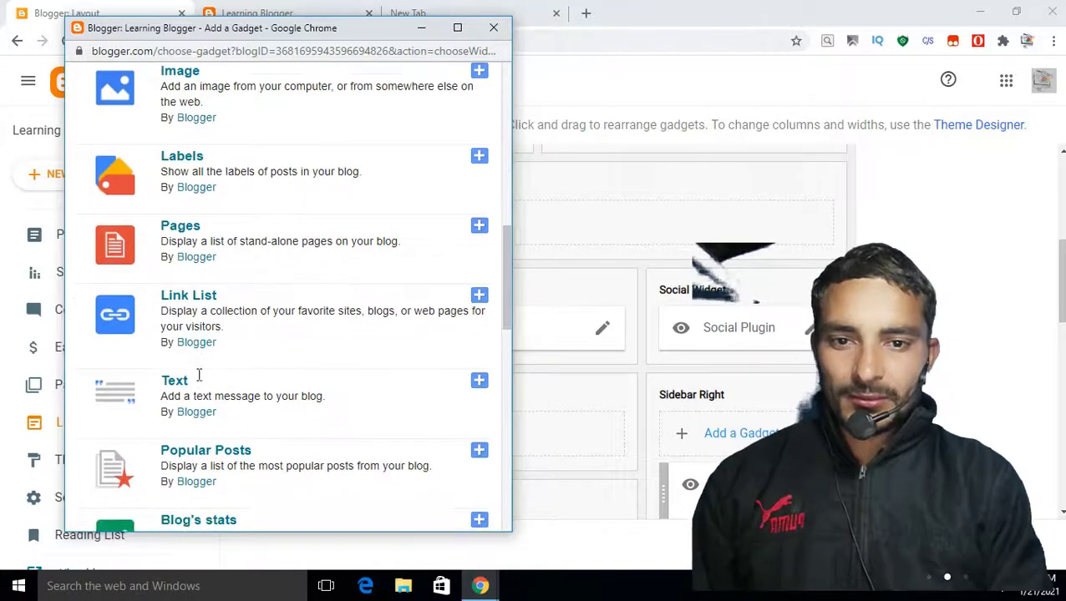
click(189, 300)
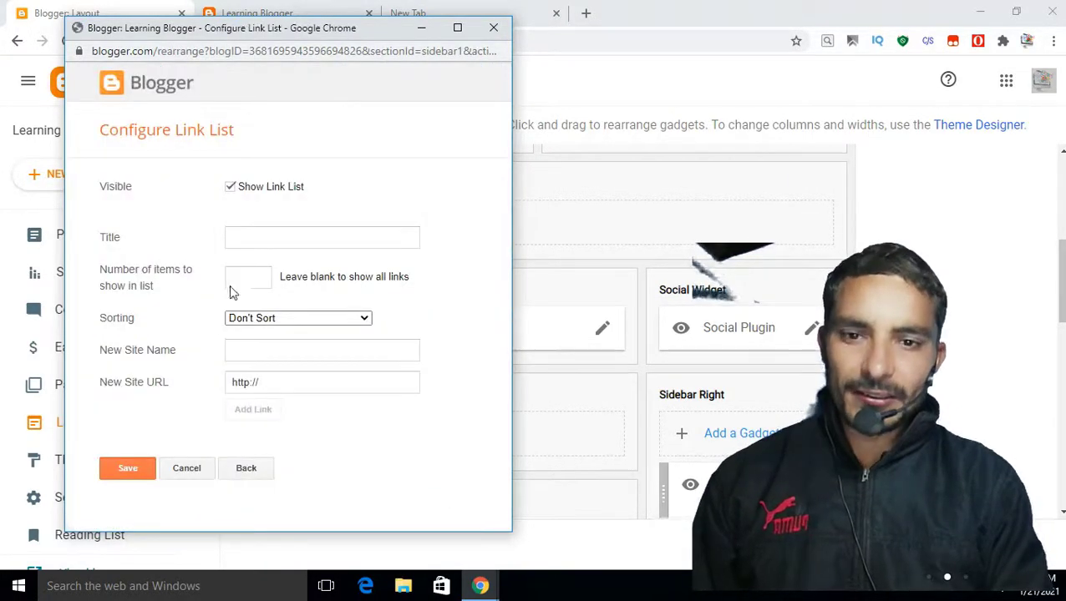
click(272, 384)
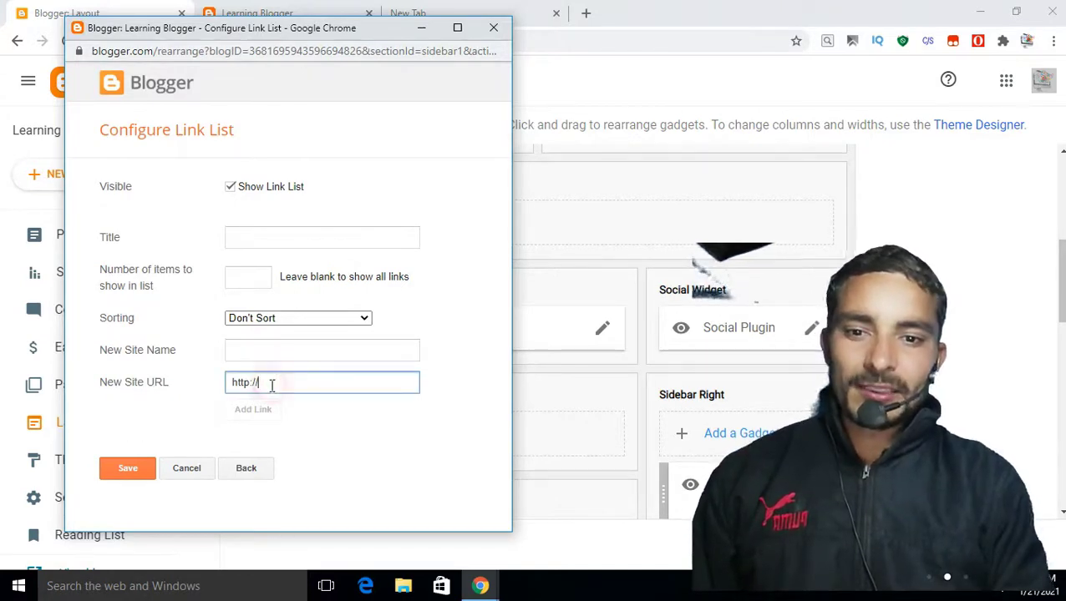
click(247, 475)
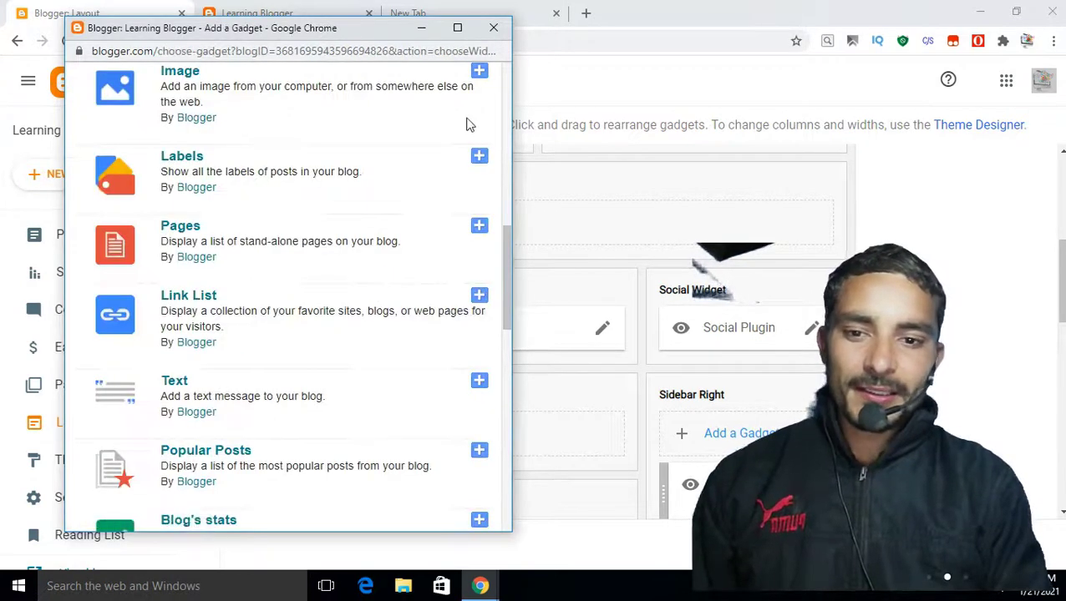
scroll(468, 124, up, 1)
scroll(463, 142, down, 4)
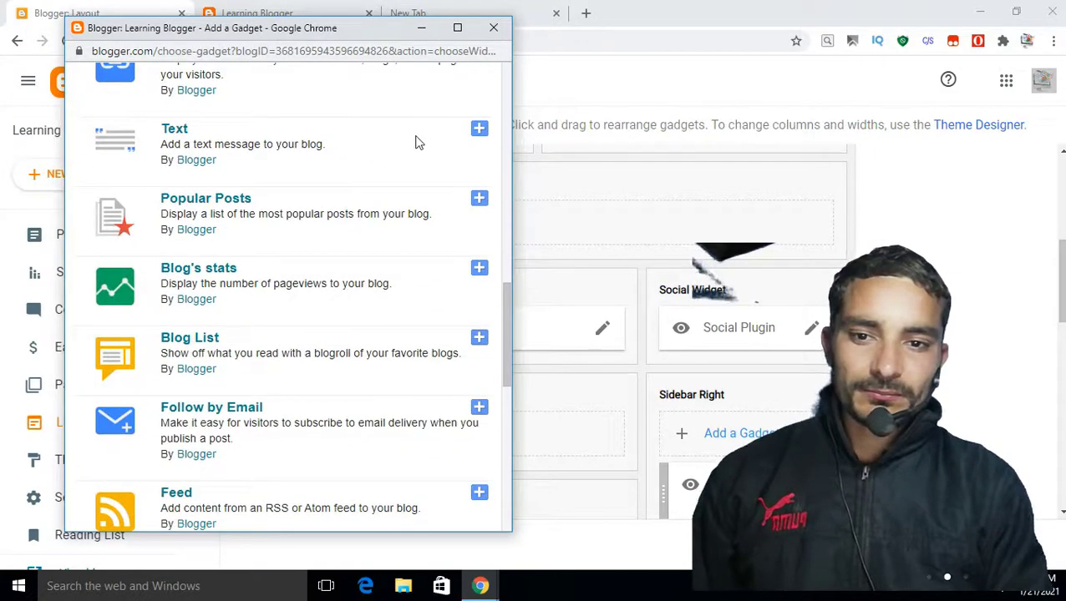
scroll(417, 142, down, 3)
scroll(289, 278, down, 3)
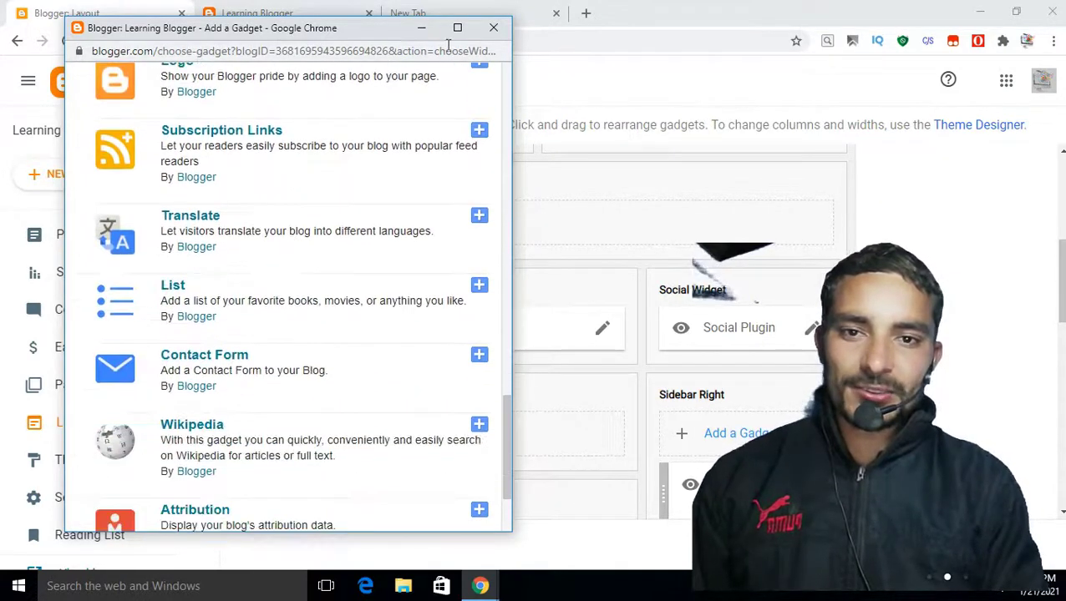
click(489, 30)
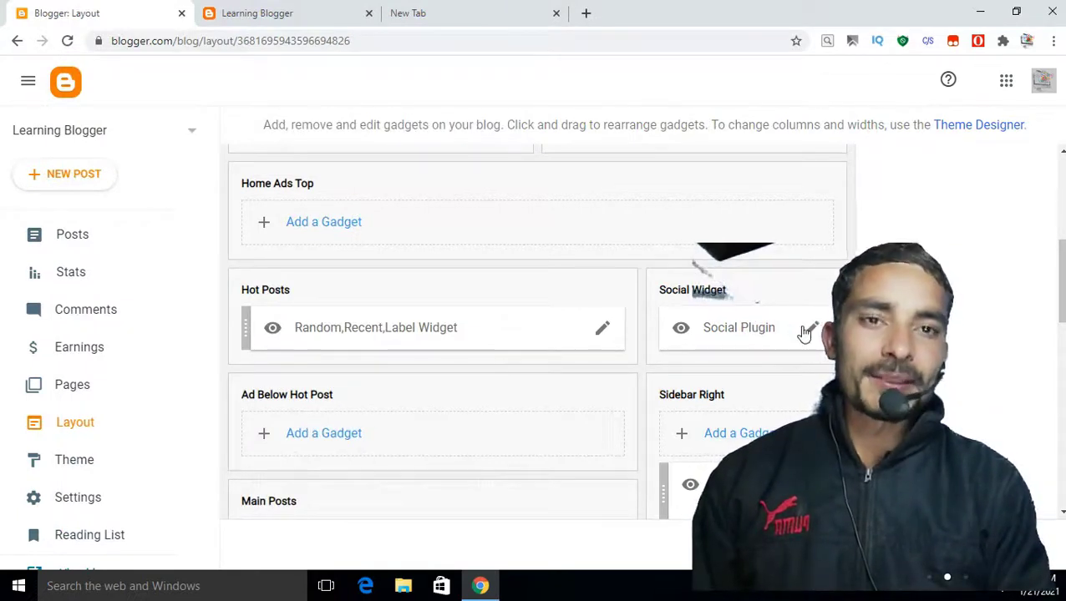
Look over the live blog's home page, including its header menu, social icons and sidebar
click(288, 11)
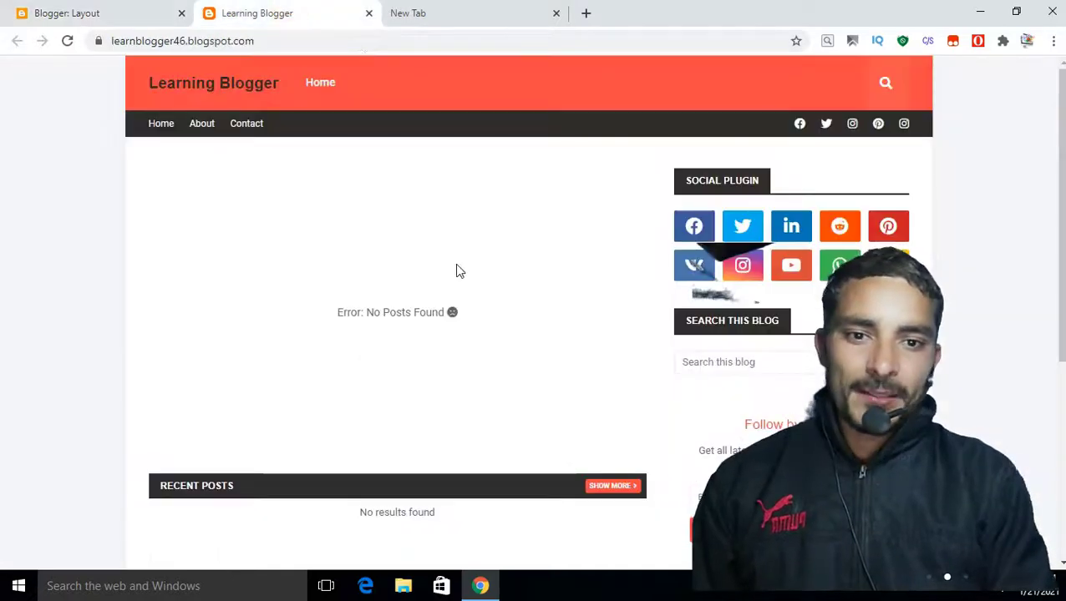
scroll(457, 269, down, 1)
scroll(457, 268, down, 2)
scroll(457, 269, up, 3)
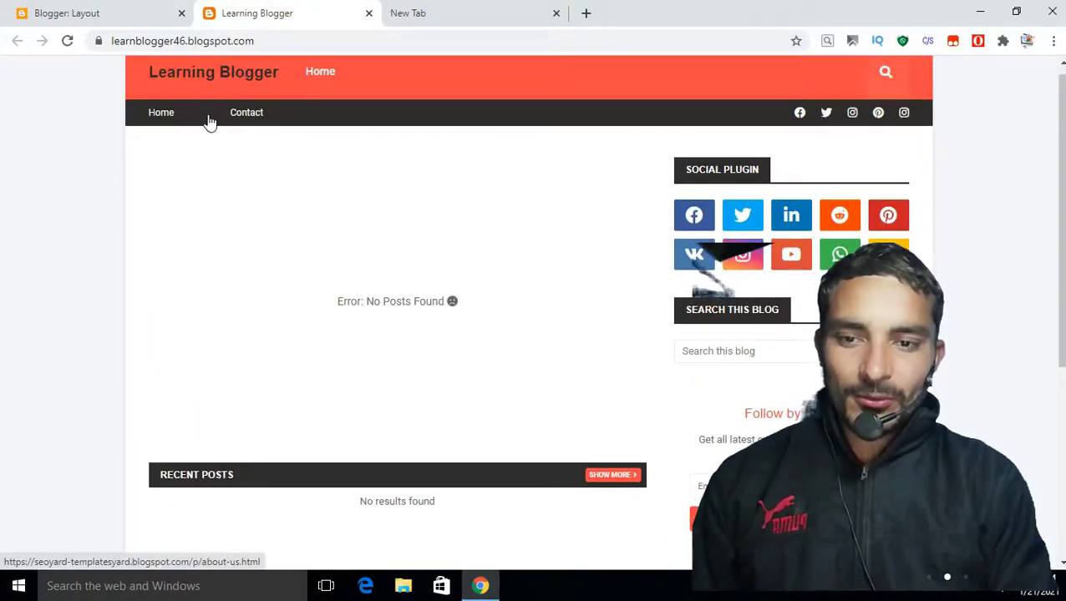
Return to the blog layout and set the About link's URL to # in the Top Navigation link list
click(52, 10)
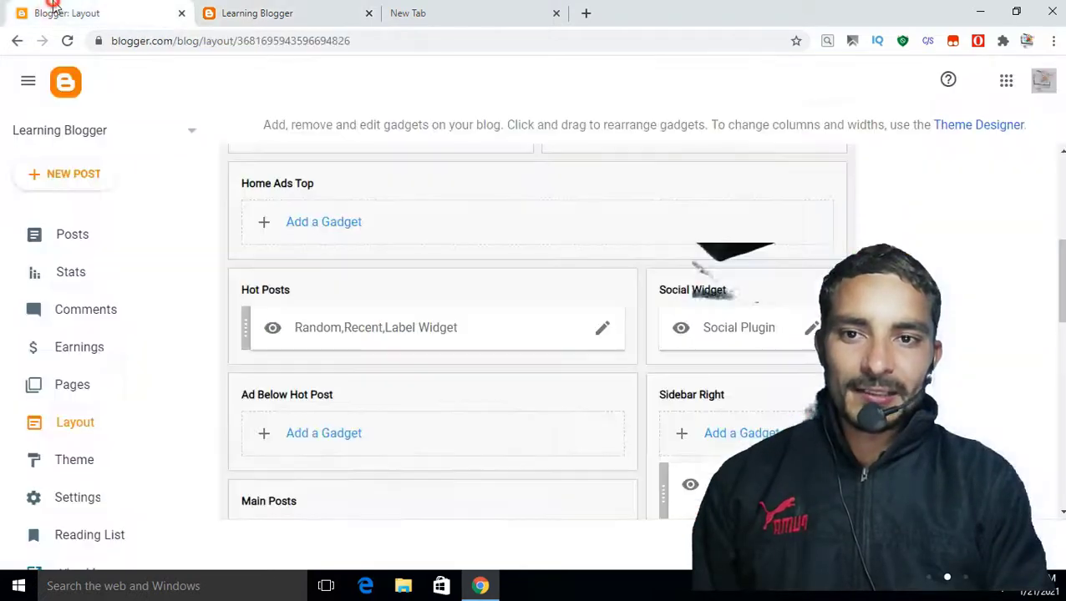
scroll(471, 223, up, 4)
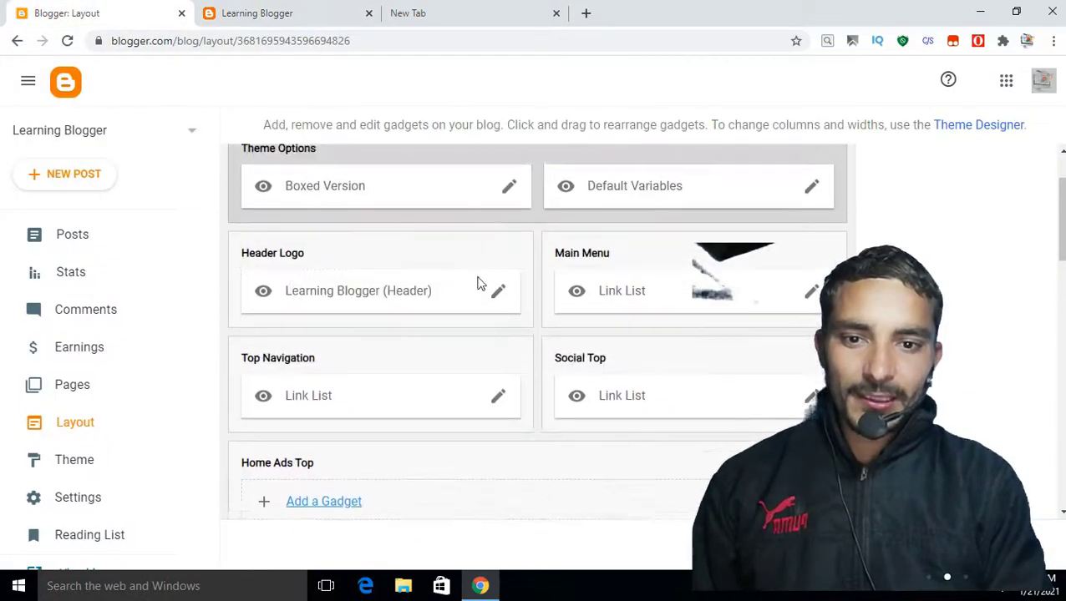
click(498, 395)
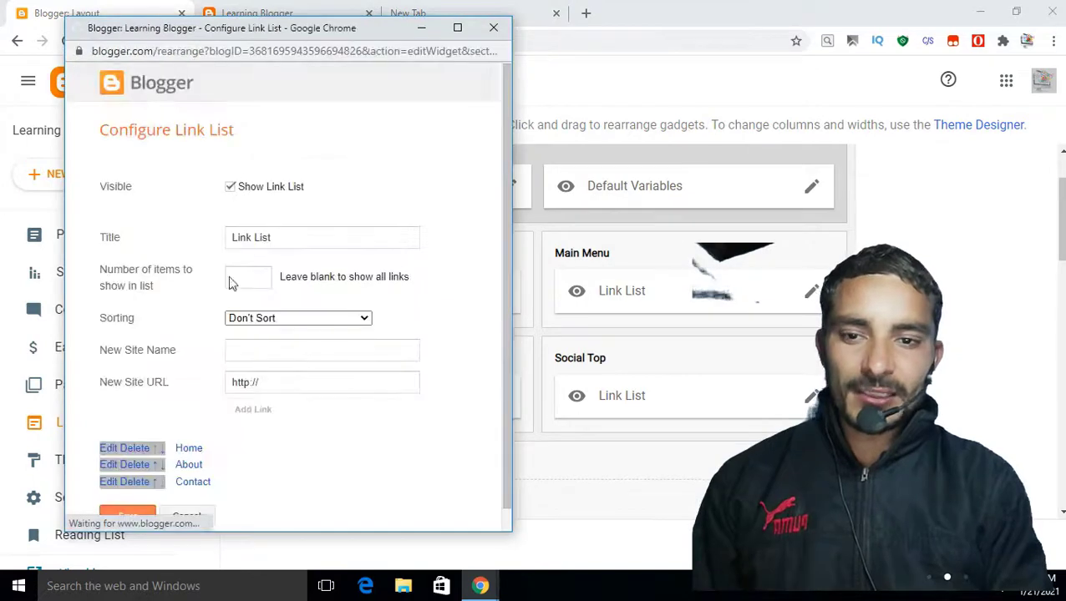
click(113, 464)
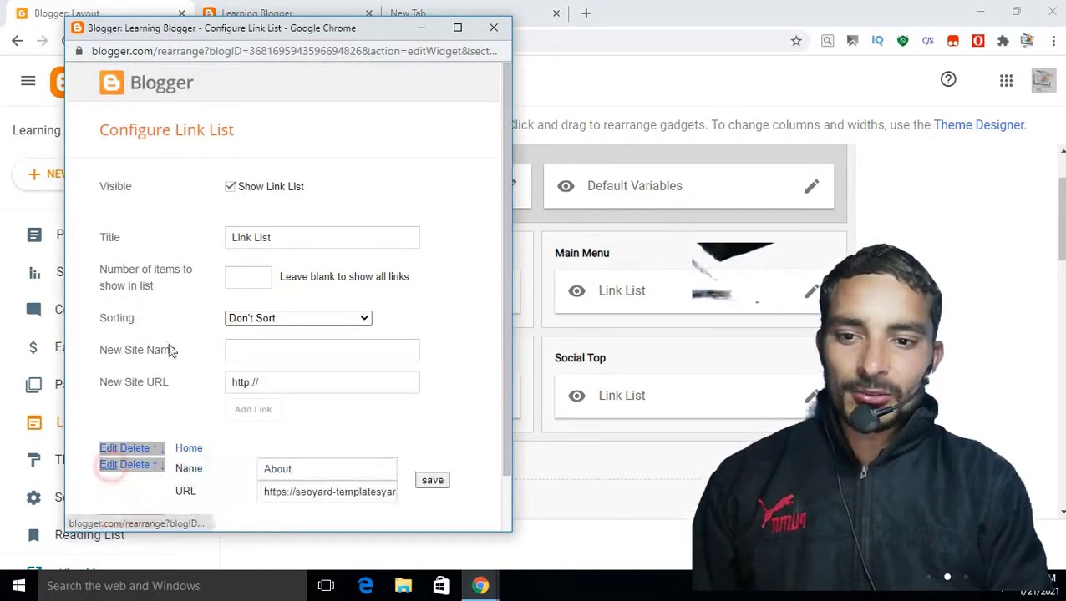
click(330, 493)
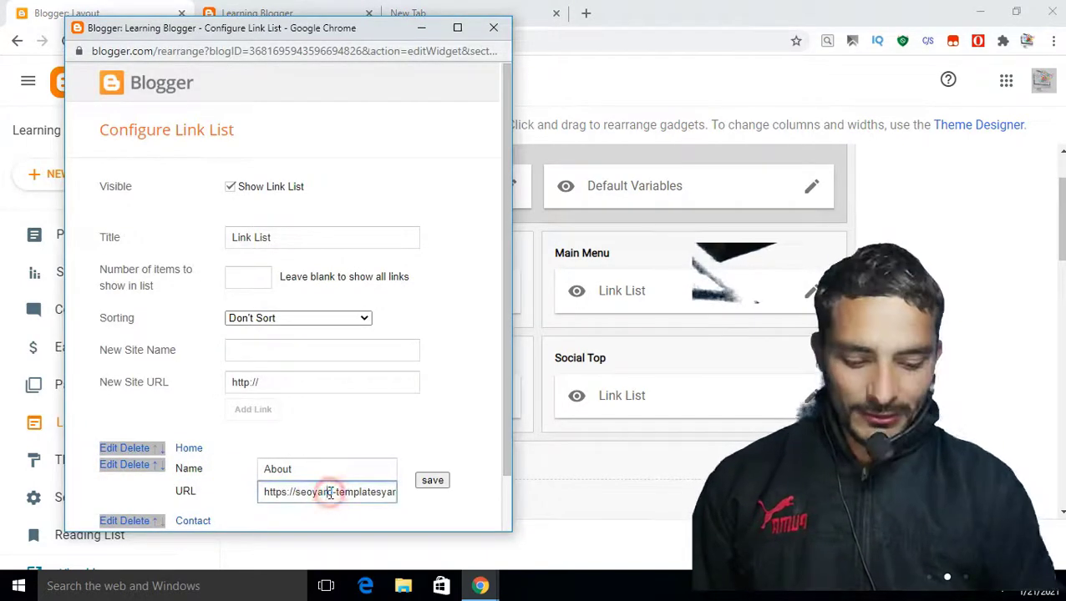
key(ctrl+a)
text(@)
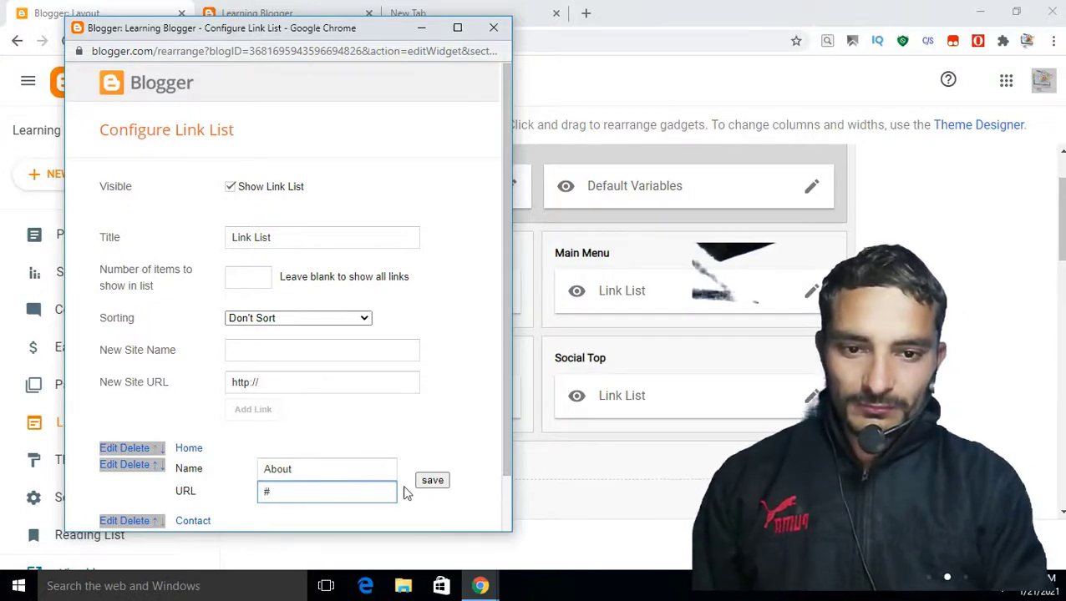
click(429, 481)
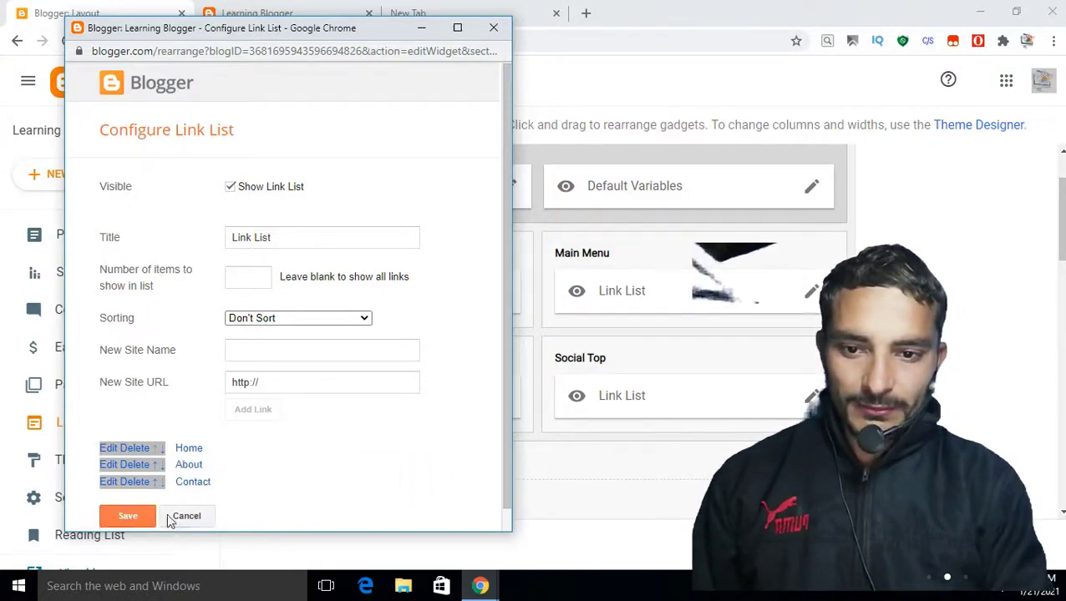
Set the Contact link's URL to # in the same link list and save the gadget
click(110, 482)
click(318, 514)
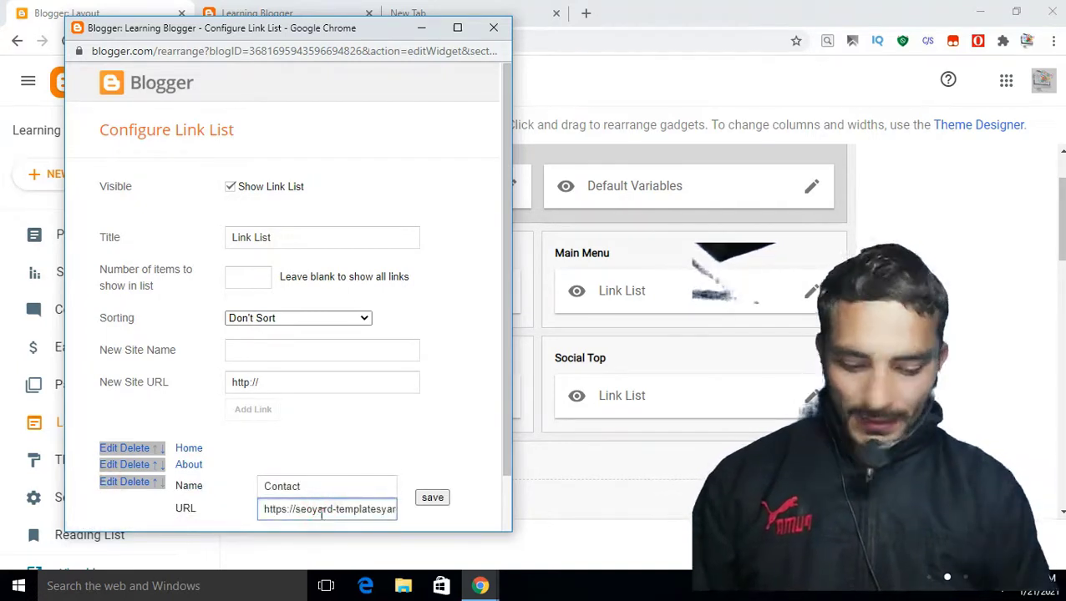
key(ctrl+a)
text(#)
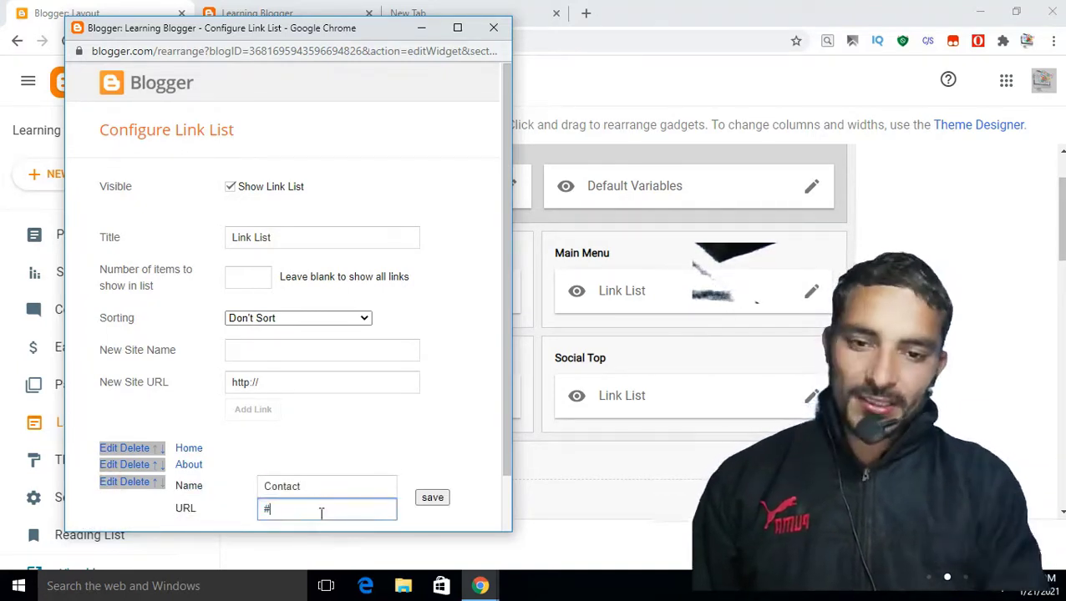
click(429, 501)
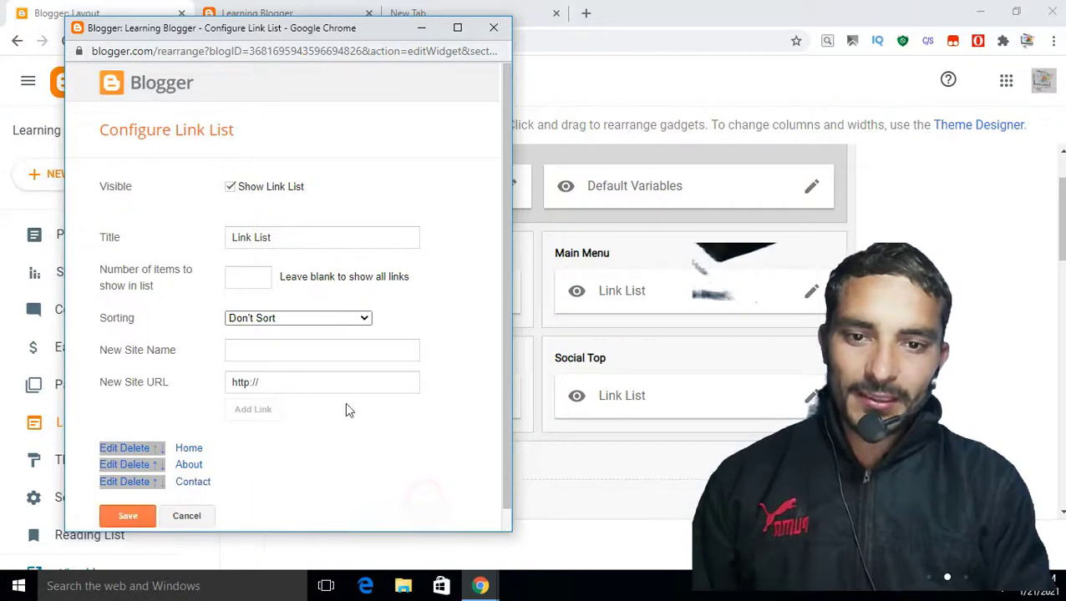
scroll(139, 474, down, 1)
click(128, 494)
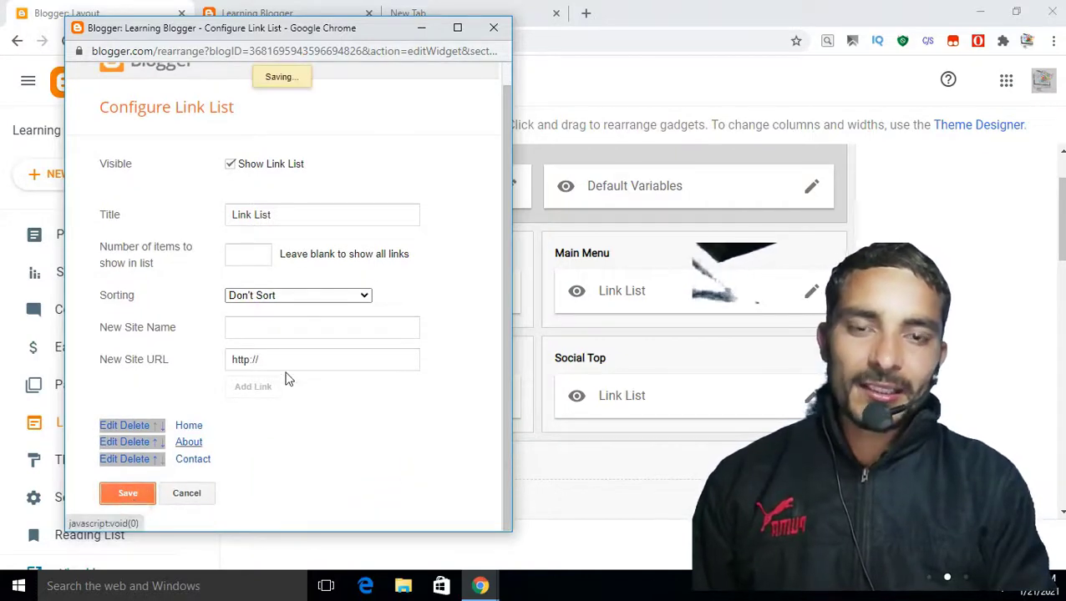
Reload the live blog and check its top navigation links and the lower part of the page
click(245, 7)
click(67, 40)
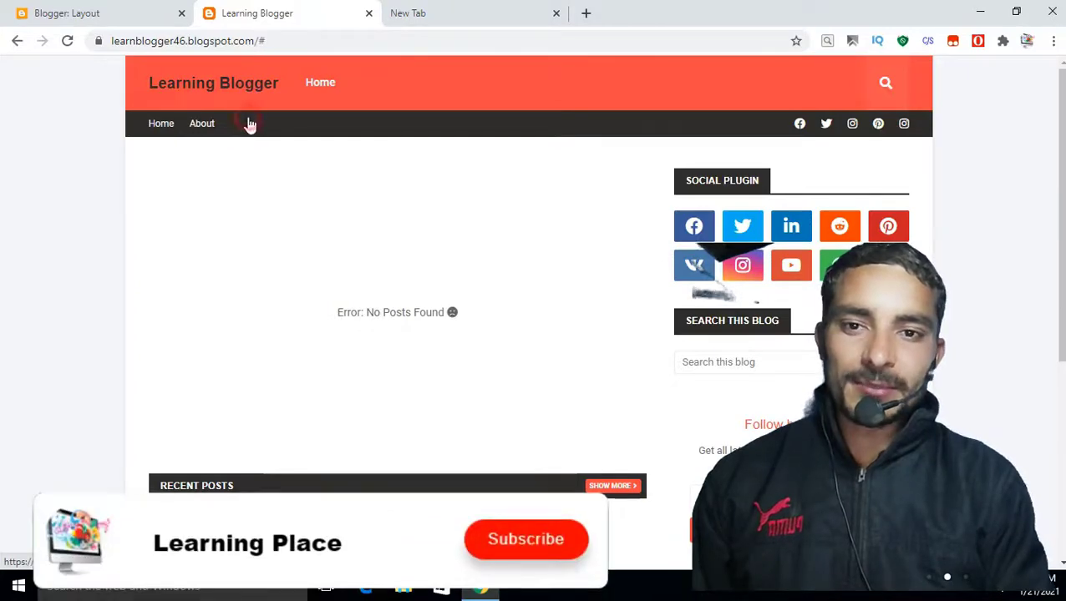
scroll(439, 292, down, 4)
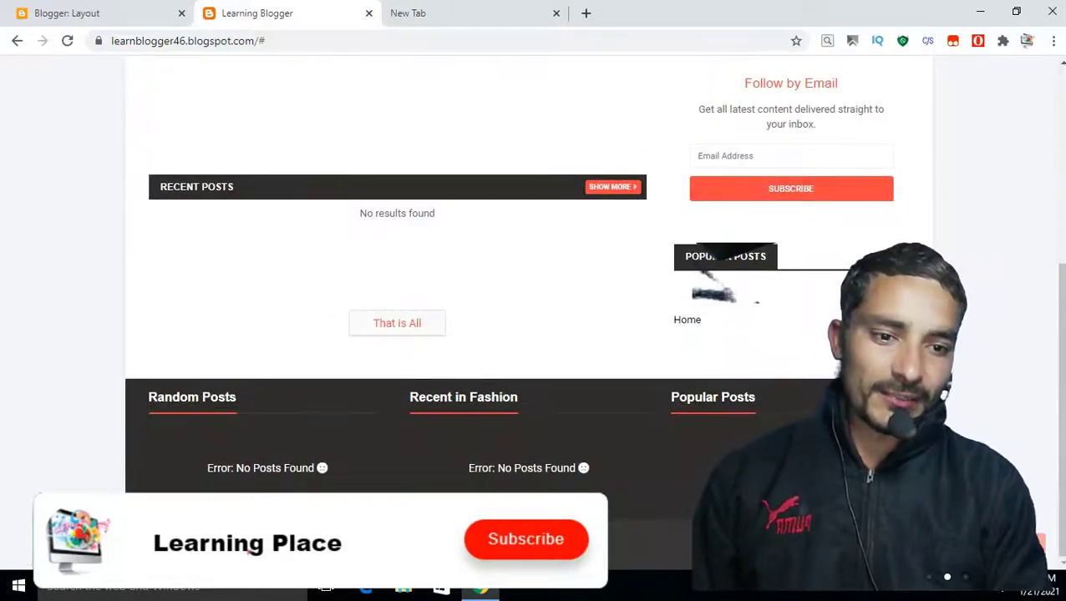